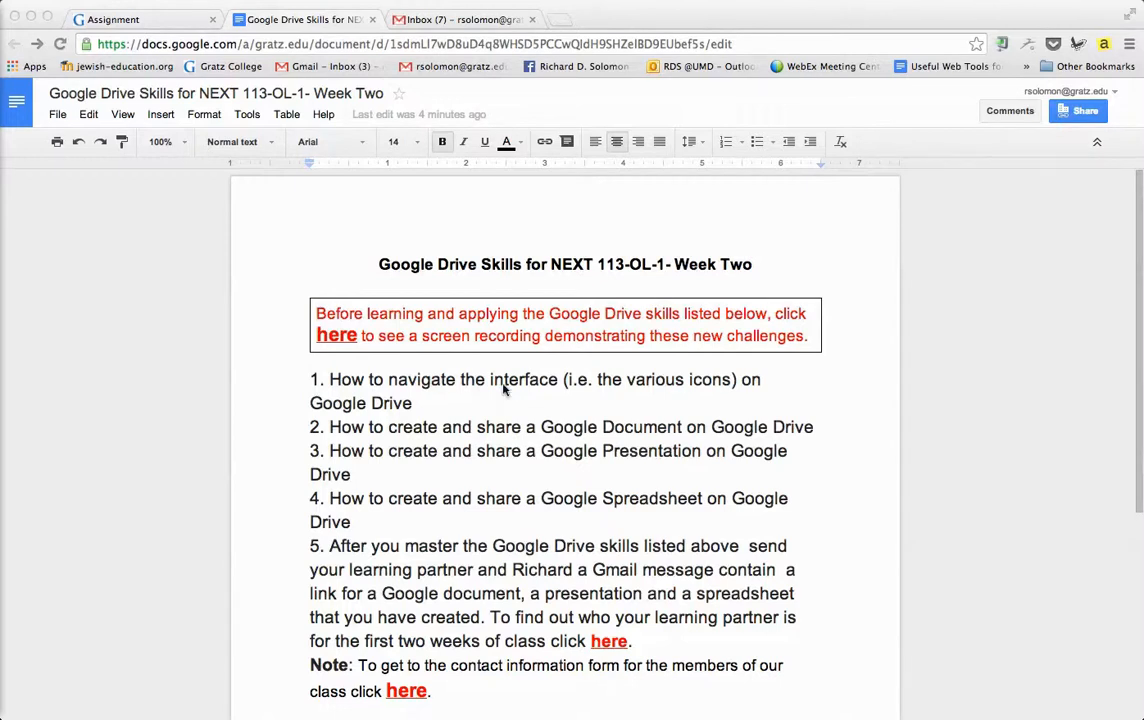
- Switch to the Gmail inbox and open Google Drive from the Google apps list
{"action": "left_click", "coordinate": [428, 22]}
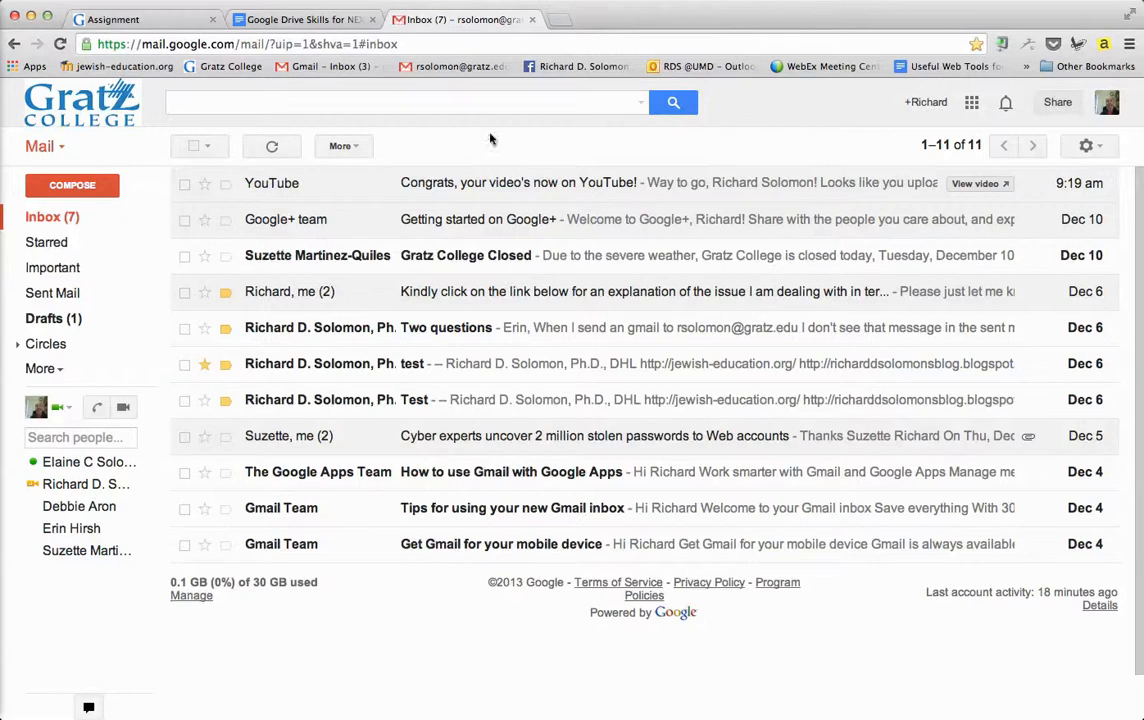
{"action": "left_click", "coordinate": [972, 104]}
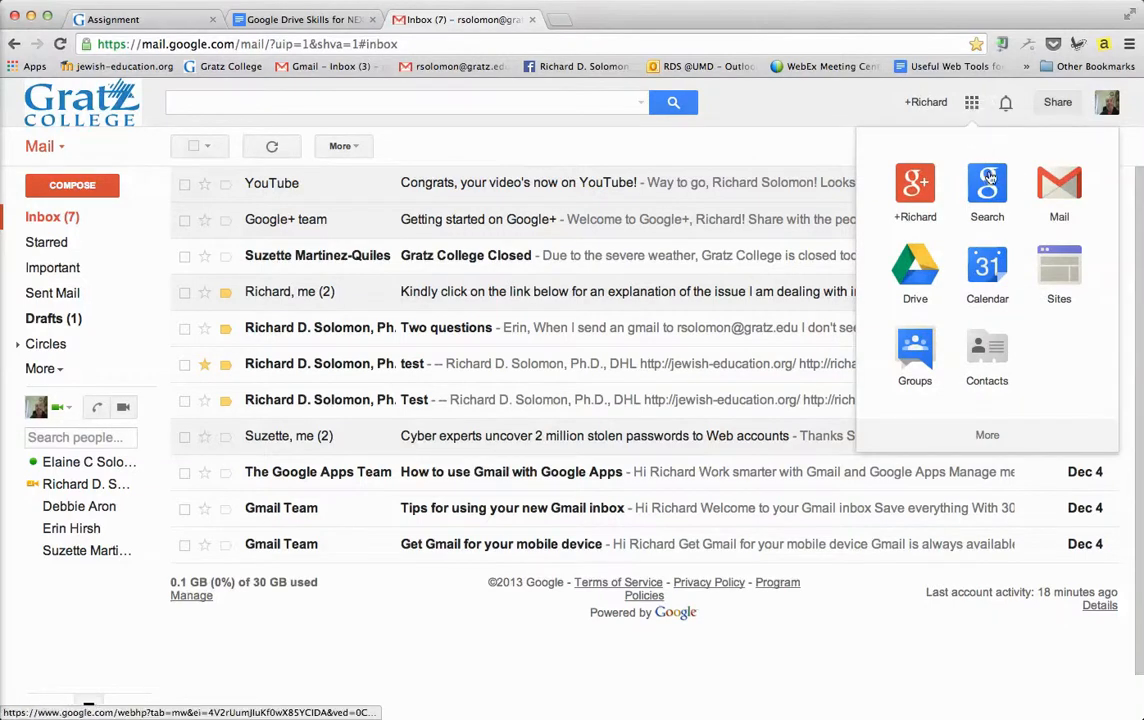
{"action": "left_click", "coordinate": [913, 274]}
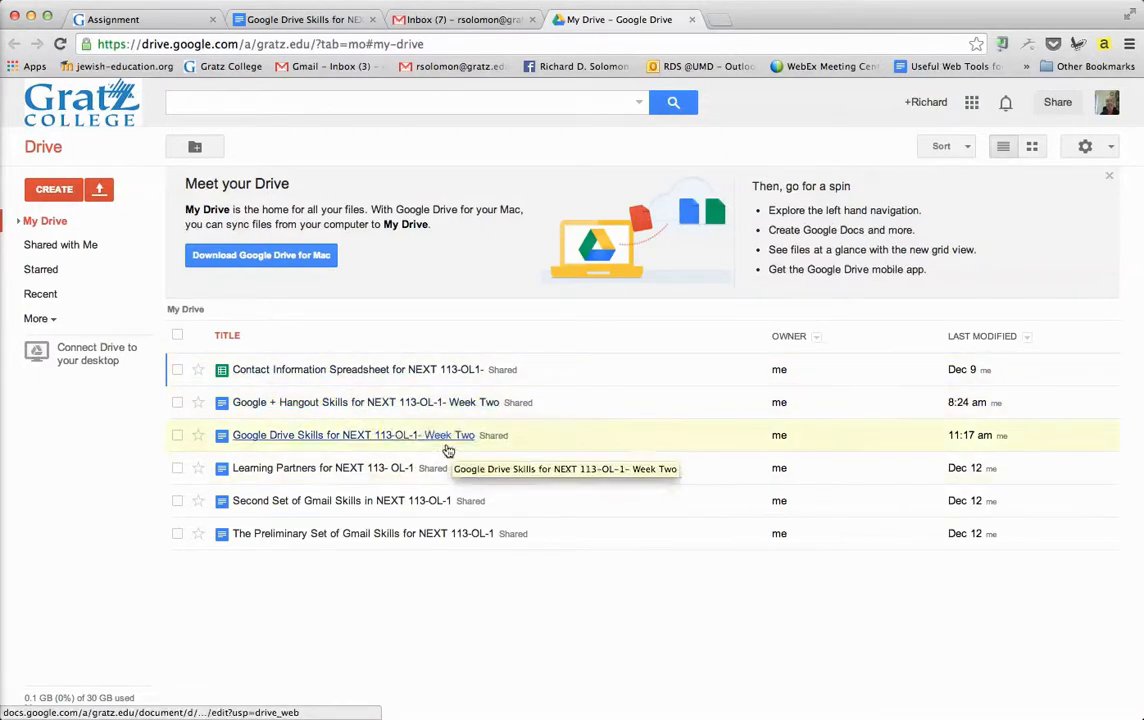
- View the Google + Hangout Skills document, return to My Drive and look over the item types available to create
{"action": "left_click", "coordinate": [377, 404]}
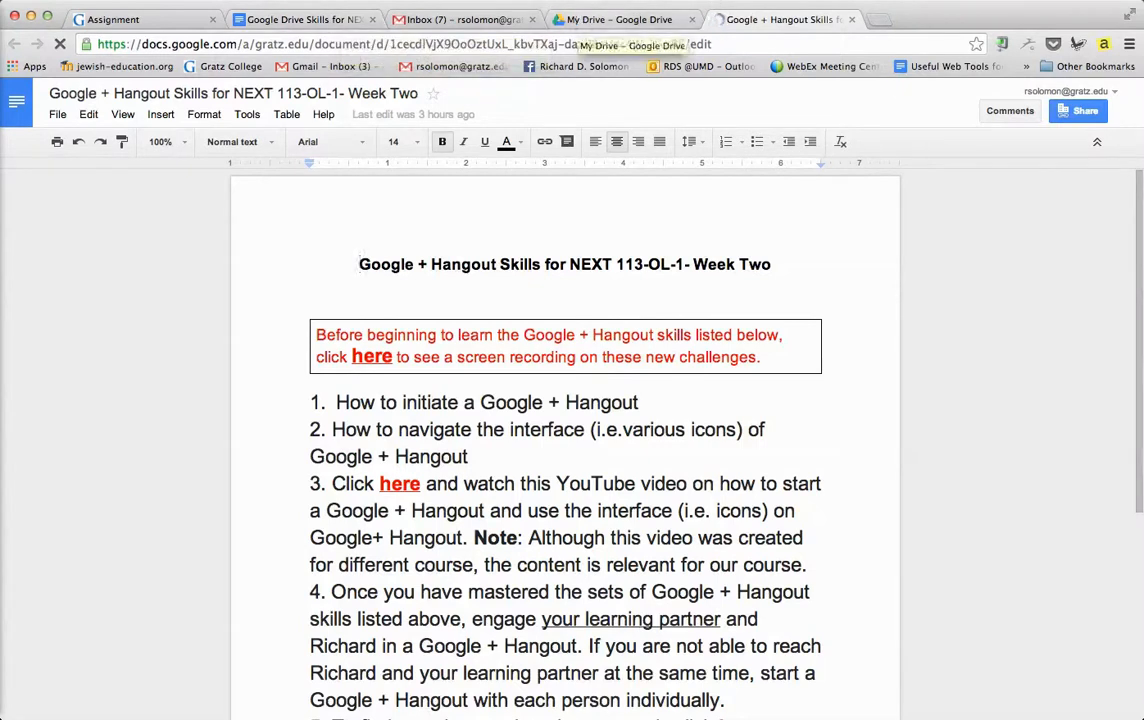
{"action": "left_click", "coordinate": [585, 20]}
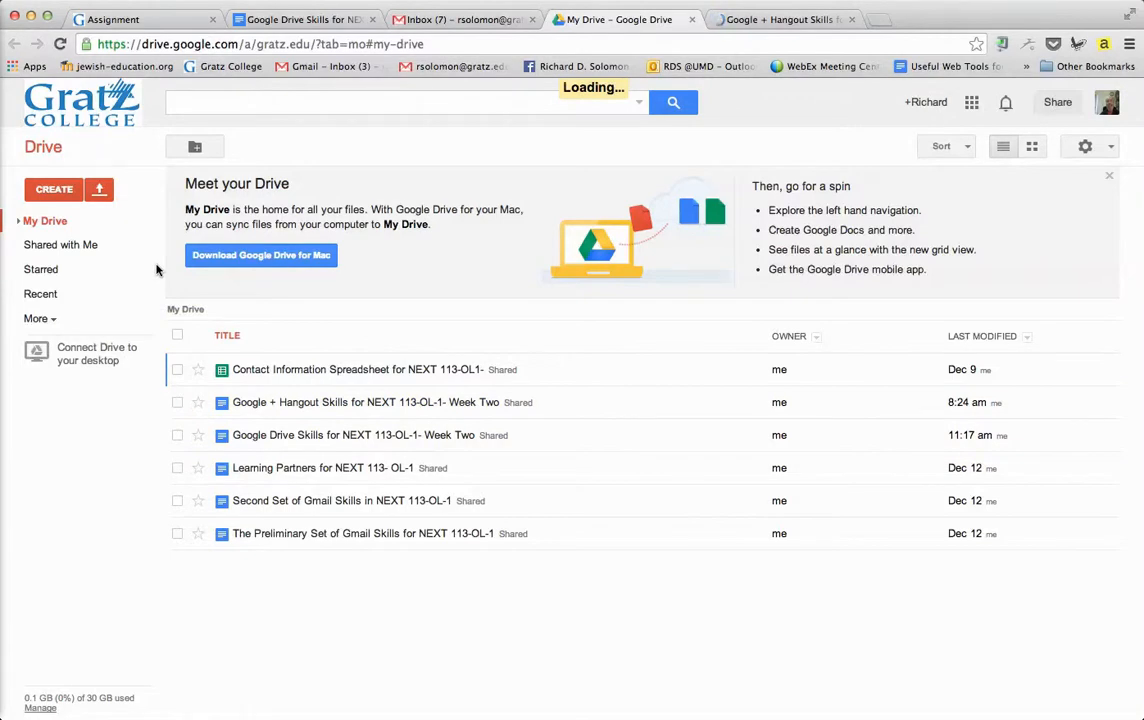
{"action": "left_click", "coordinate": [65, 192]}
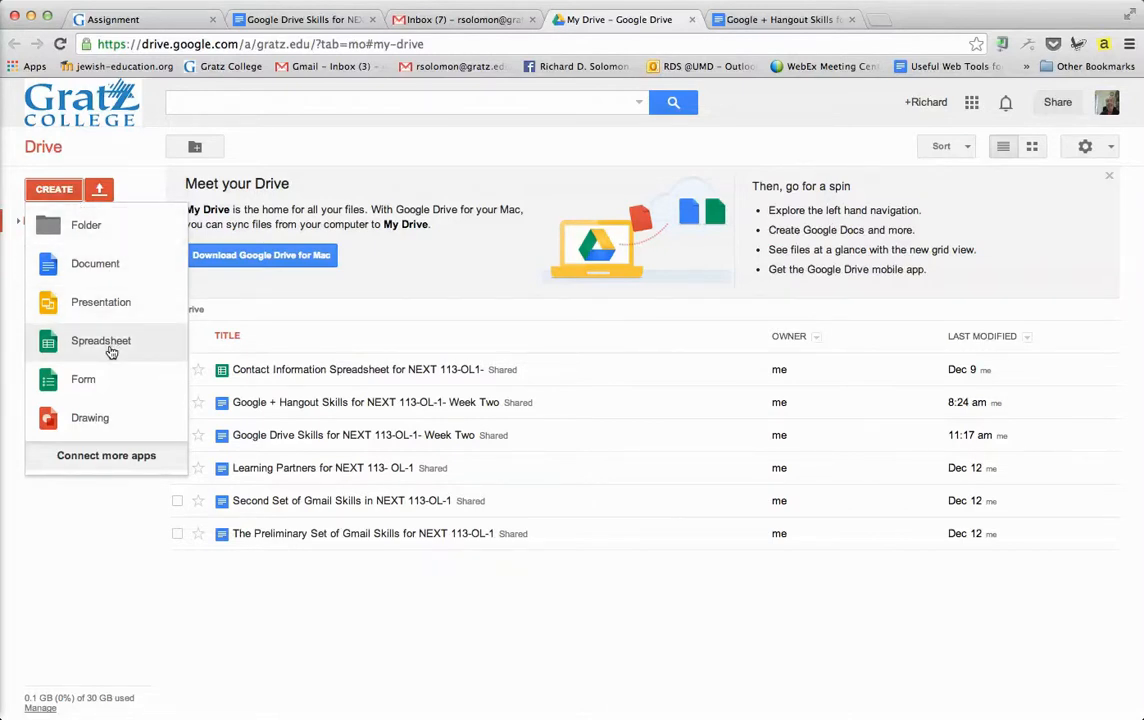
{"action": "left_click", "coordinate": [131, 136]}
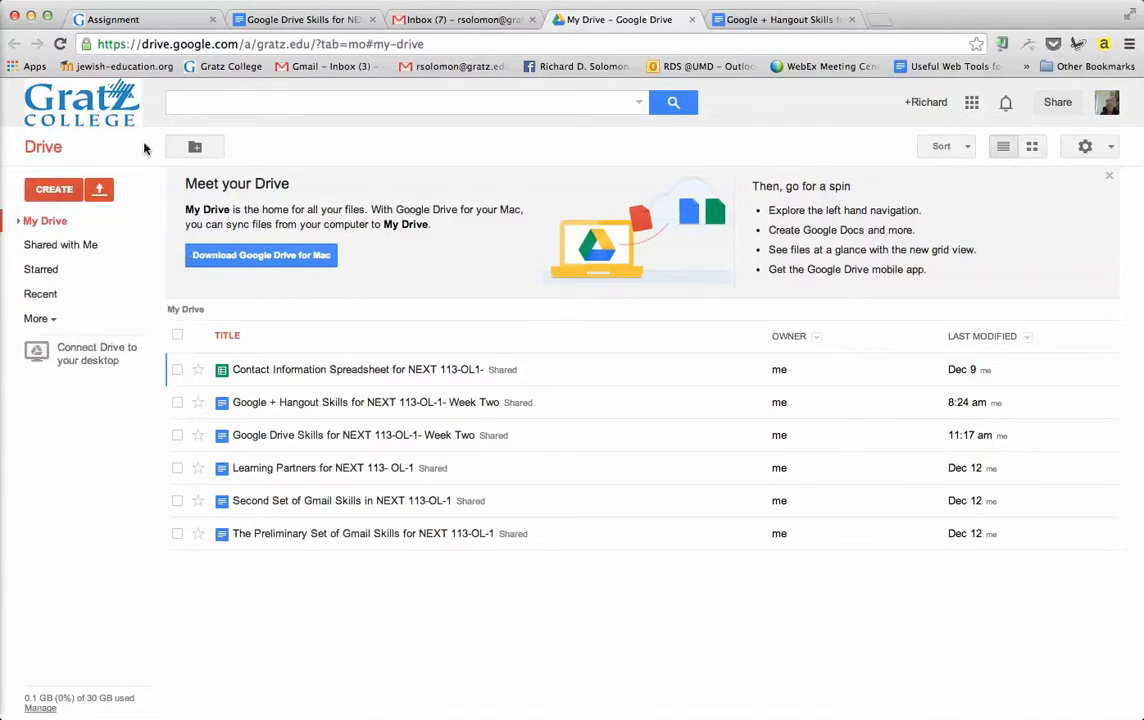
- Upload the file Gratz College Logo.jpeg from the Gratz College Spring 2014 folder on the Desktop to My Drive
{"action": "left_click", "coordinate": [102, 192]}
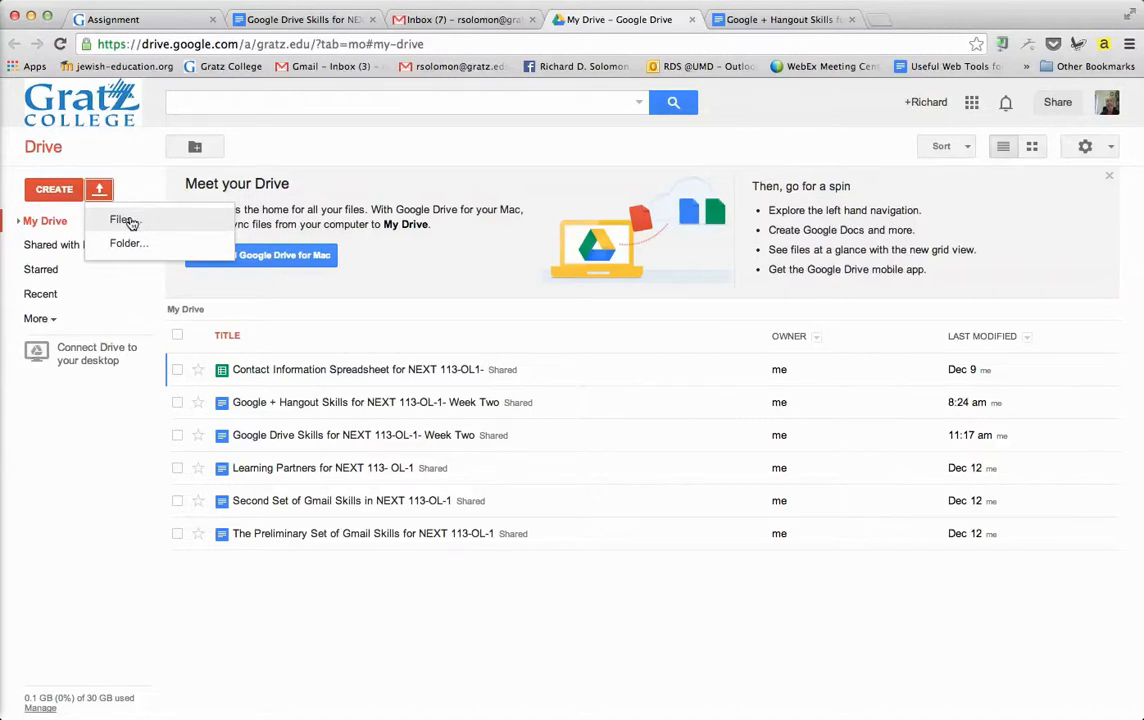
{"action": "left_click", "coordinate": [128, 220]}
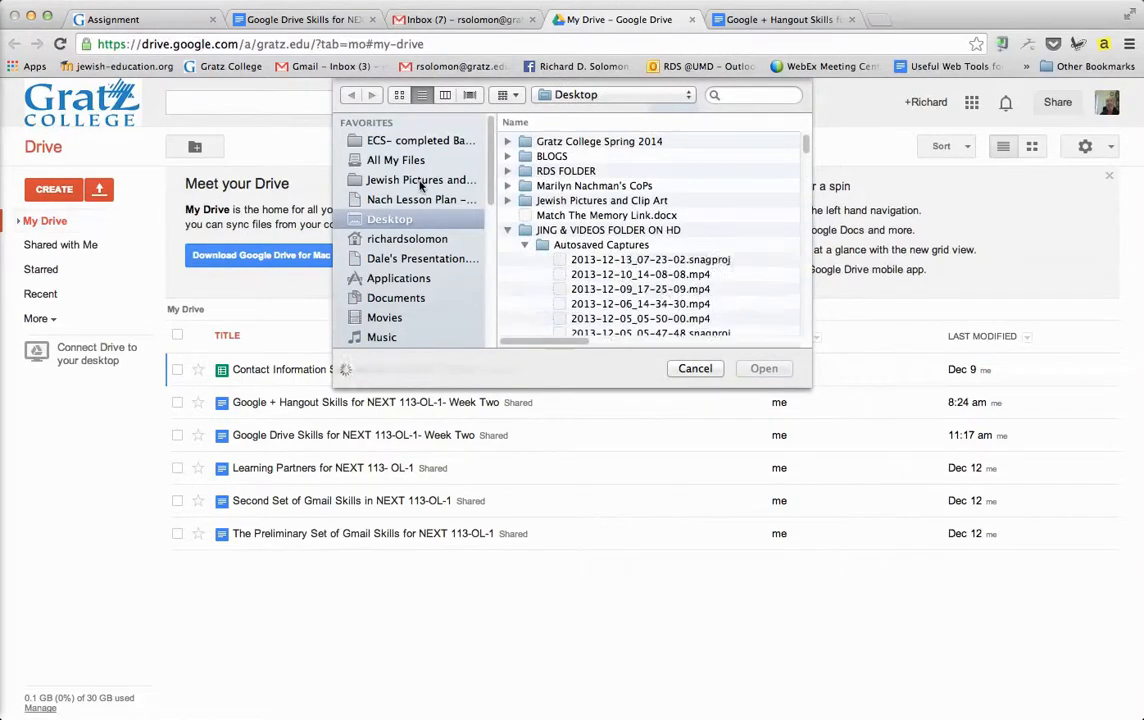
{"action": "left_click", "coordinate": [509, 143]}
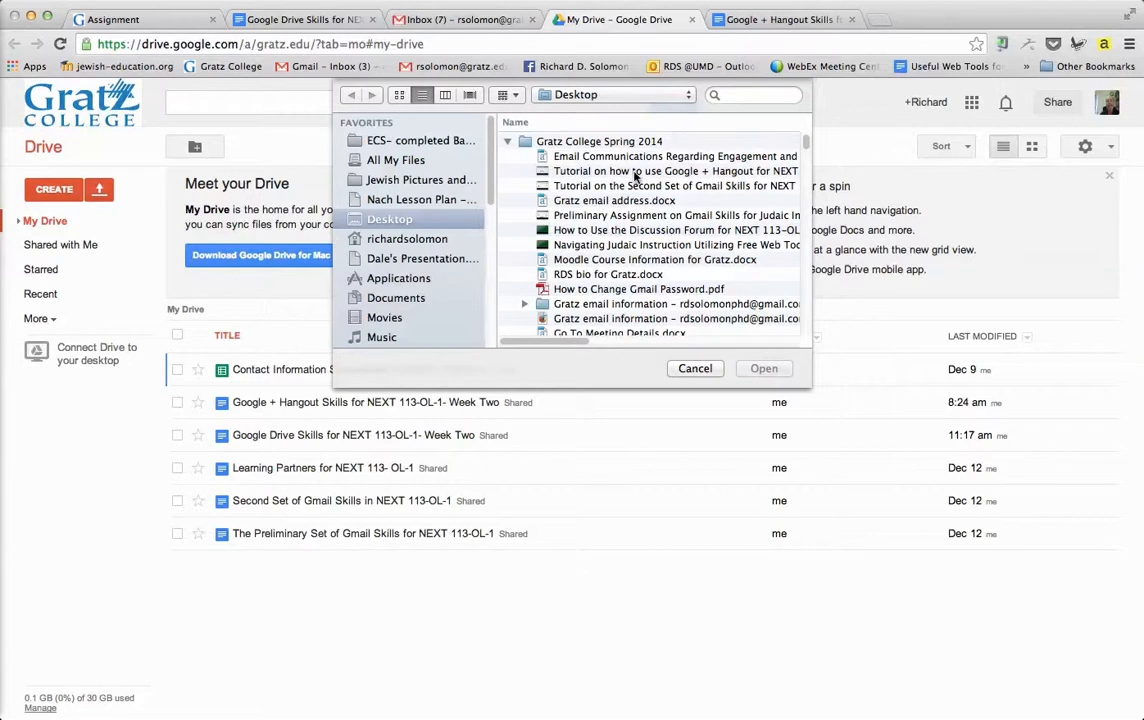
{"action": "scroll", "coordinate": [671, 292], "scroll_direction": "down", "scroll_amount": 1}
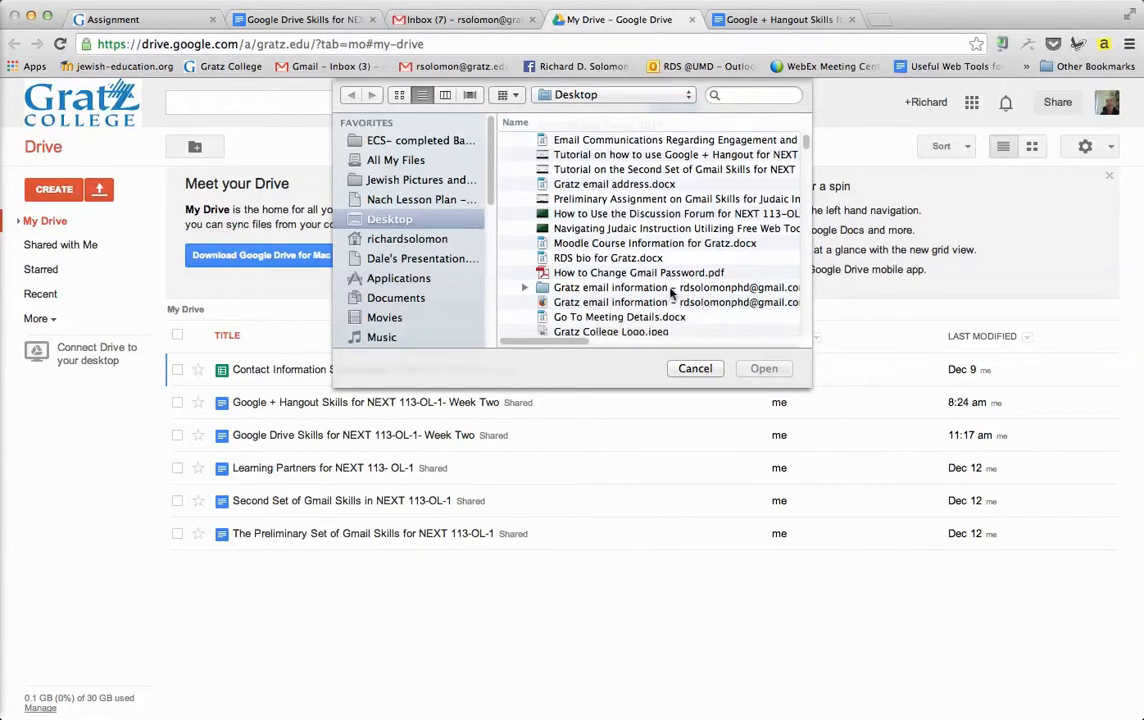
{"action": "scroll", "coordinate": [671, 292], "scroll_direction": "down", "scroll_amount": 1}
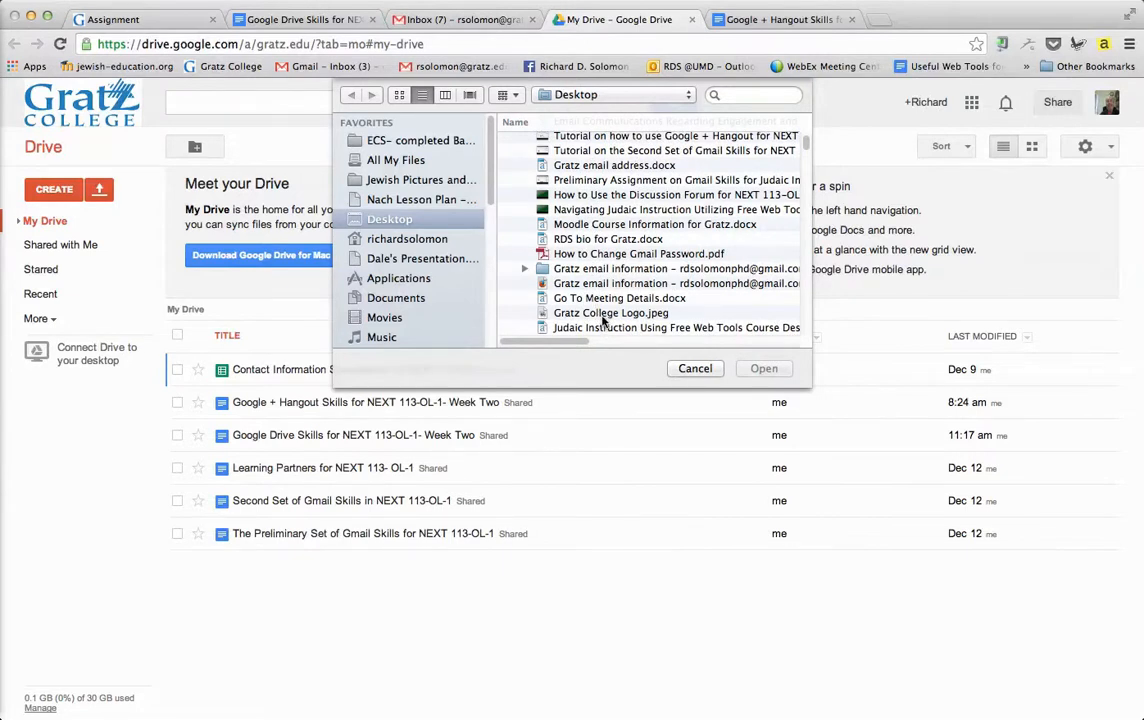
{"action": "left_click", "coordinate": [604, 318]}
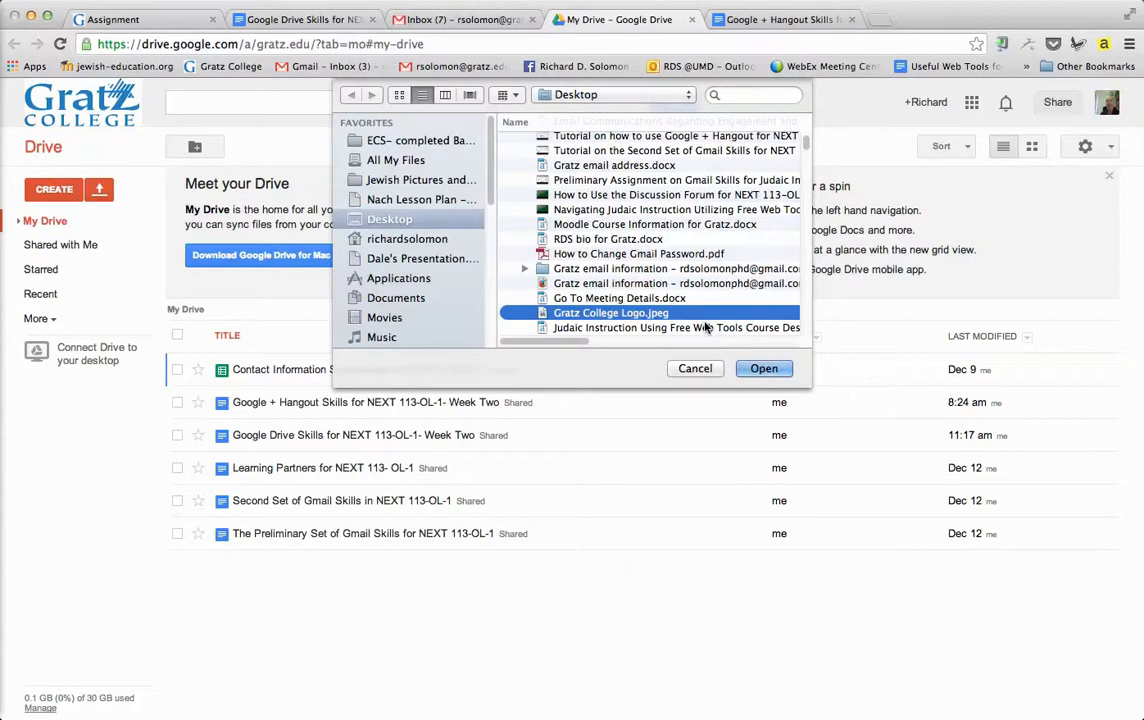
{"action": "left_click", "coordinate": [764, 369]}
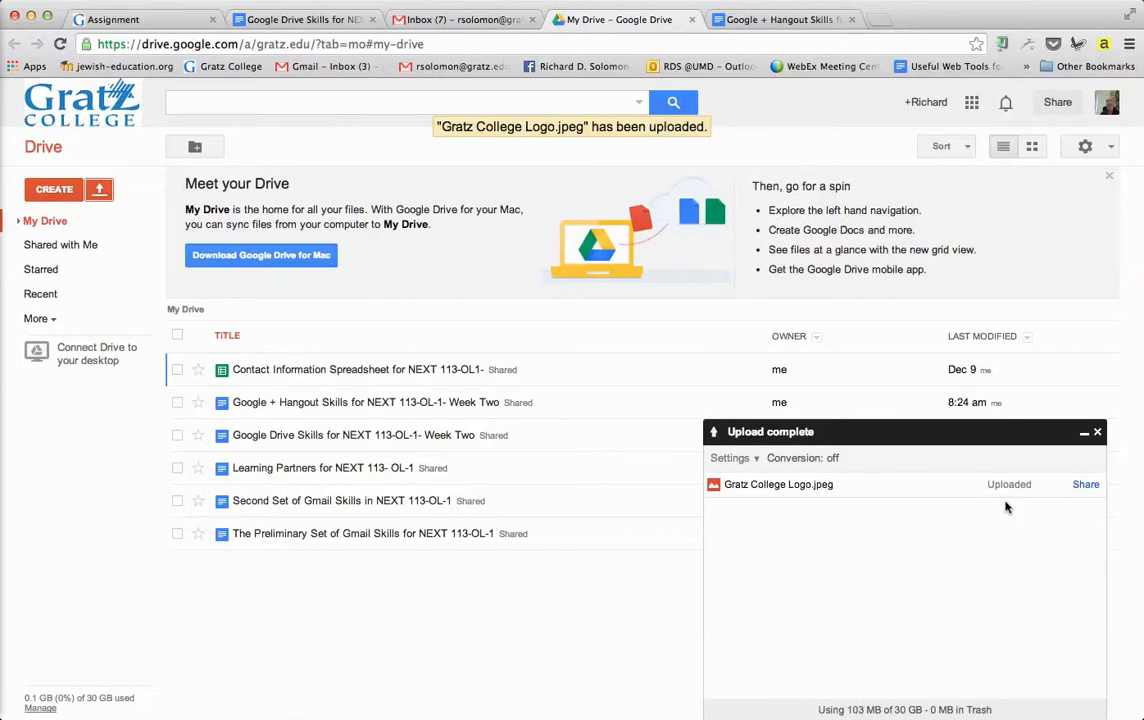
- Open the uploaded logo and save its sharing visibility as People at Gratz College with the link, with Can view access
{"action": "left_click", "coordinate": [815, 487]}
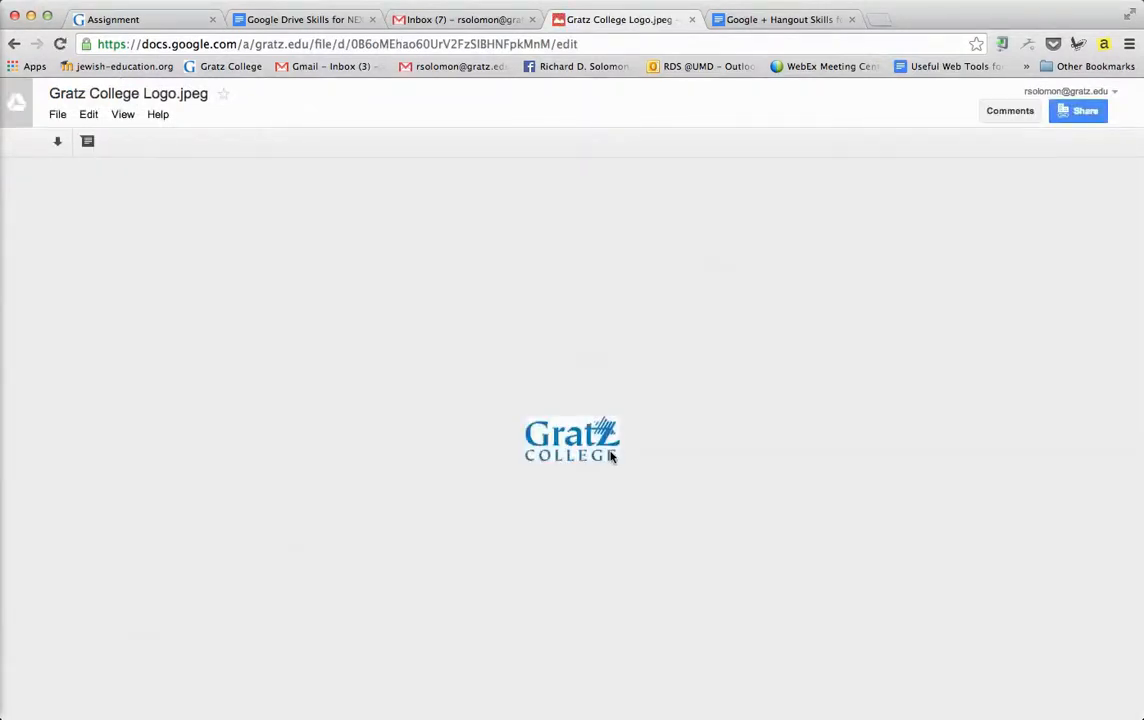
{"action": "left_click", "coordinate": [1086, 112]}
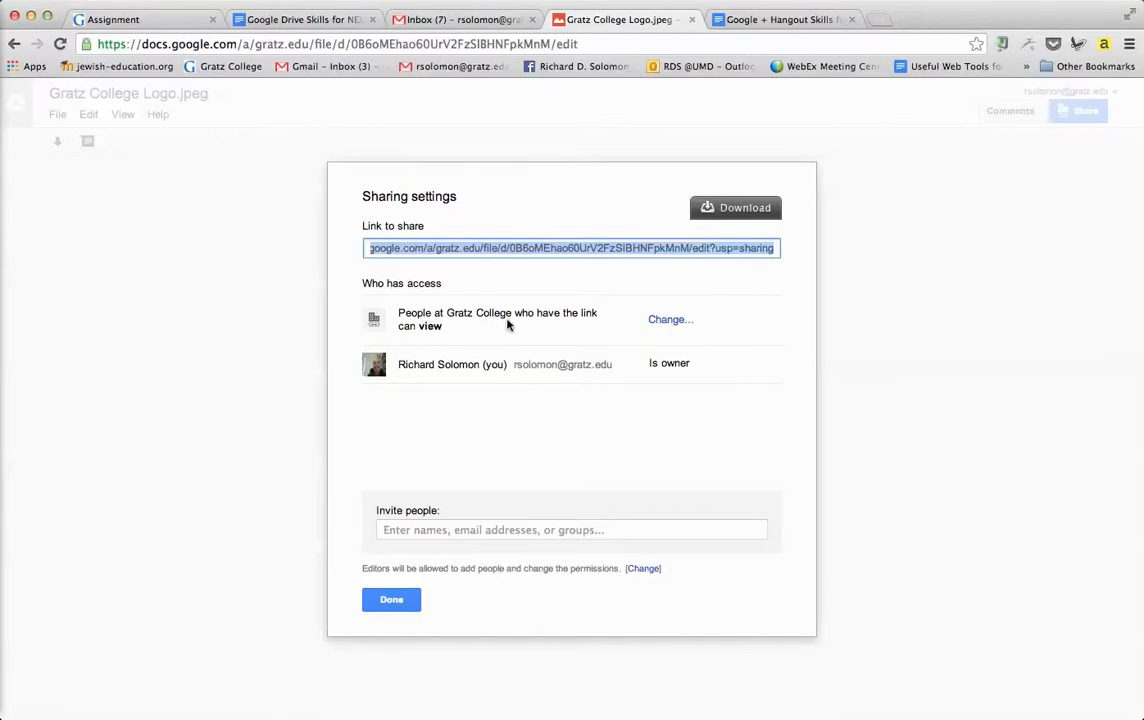
{"action": "left_click", "coordinate": [671, 321]}
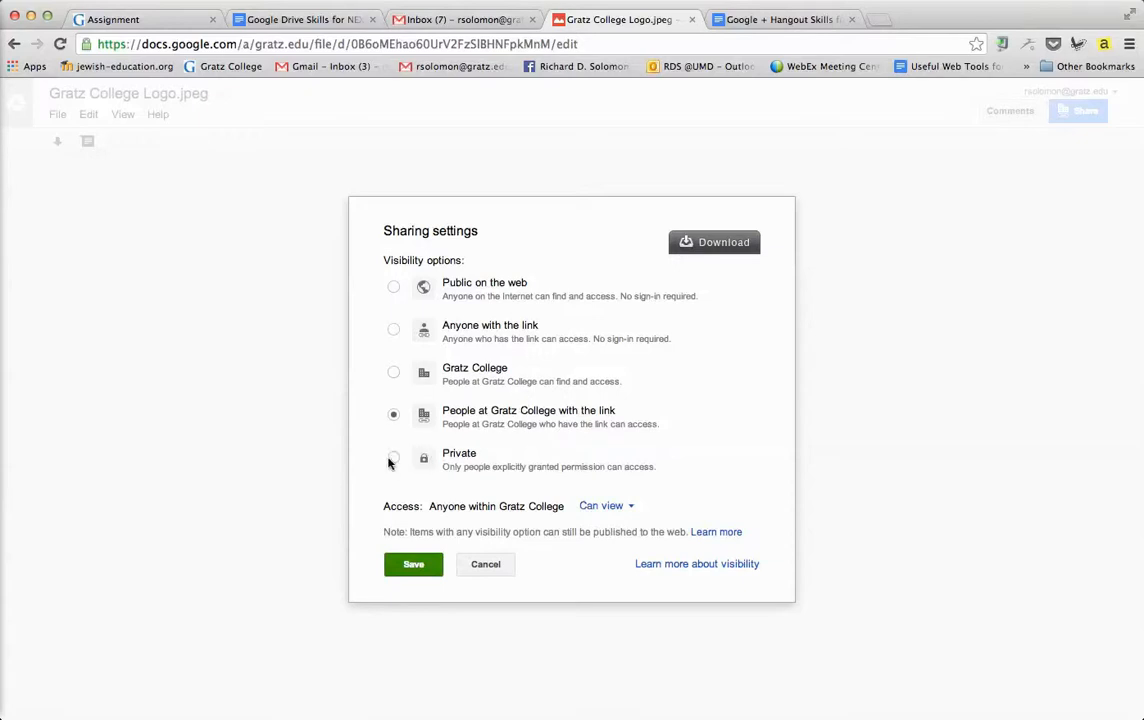
{"action": "left_click", "coordinate": [635, 509]}
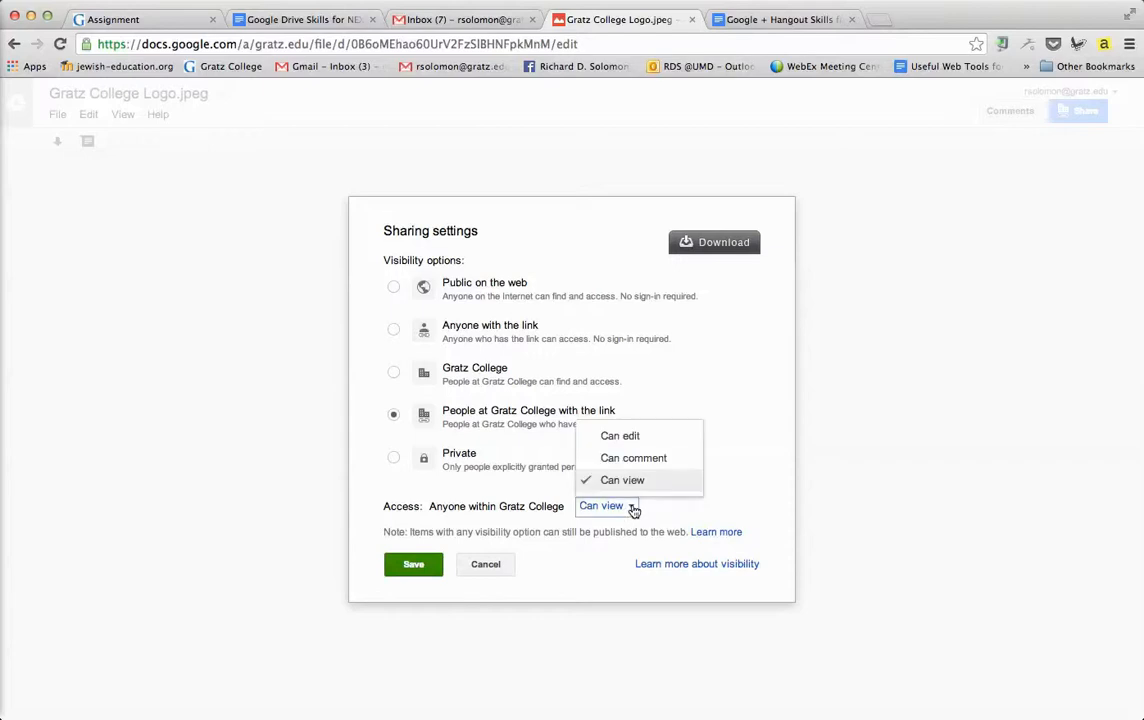
{"action": "left_click", "coordinate": [630, 437]}
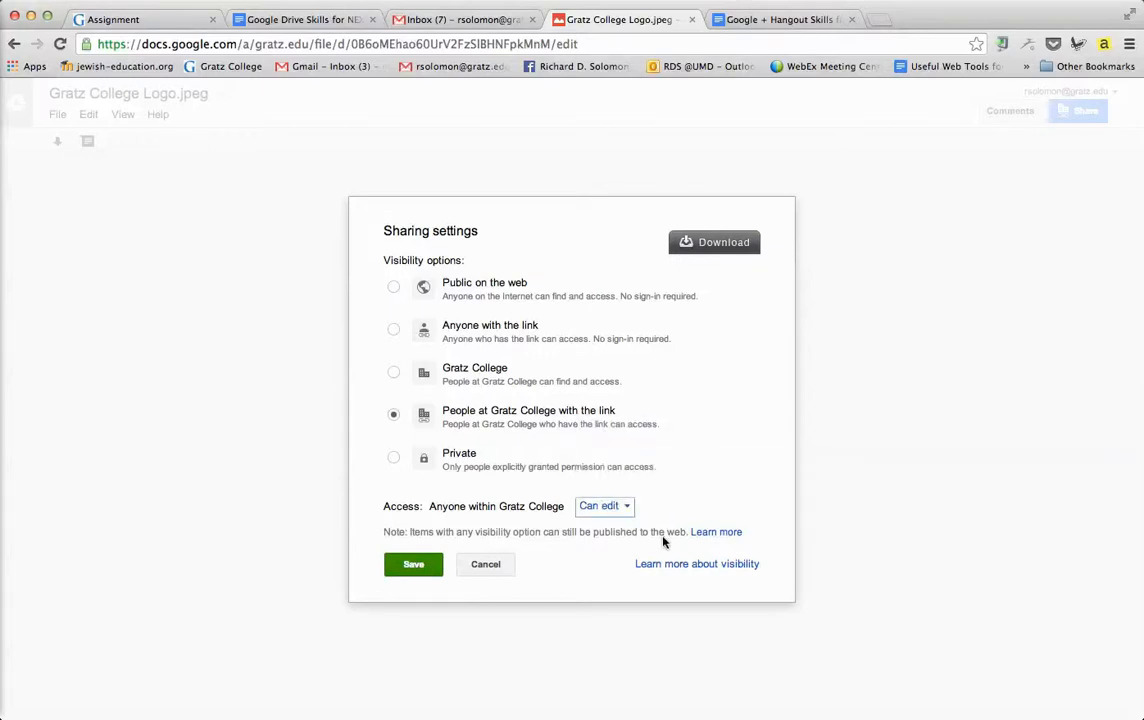
{"action": "left_click", "coordinate": [616, 508]}
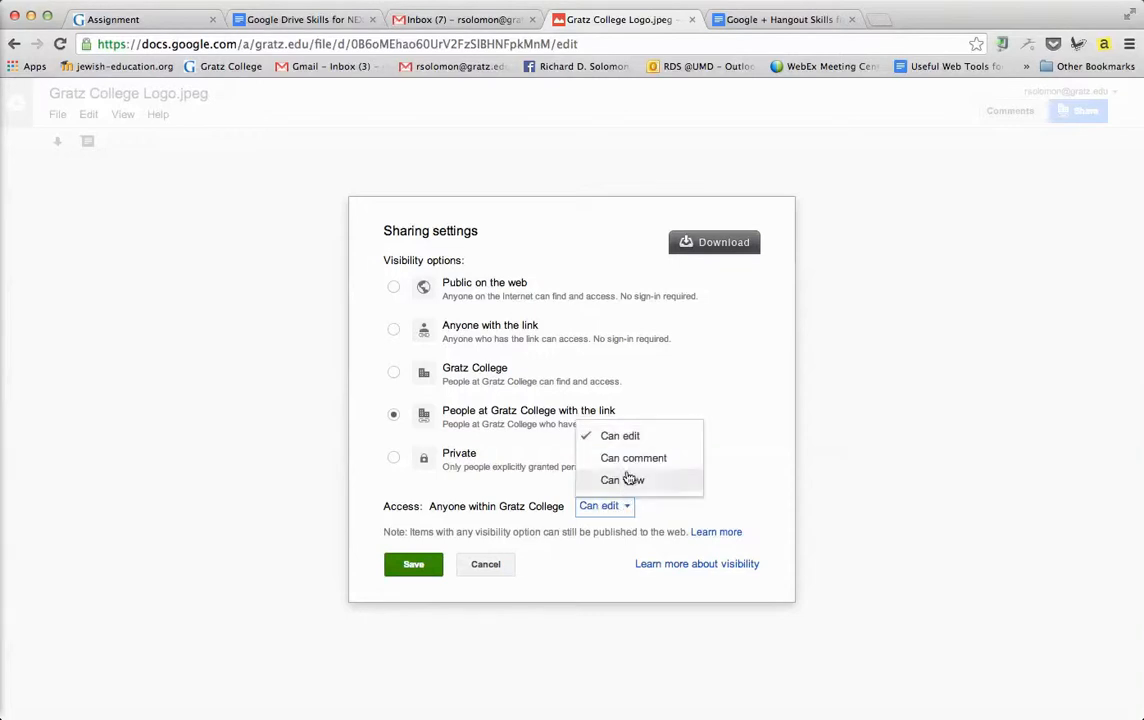
{"action": "left_click", "coordinate": [633, 482]}
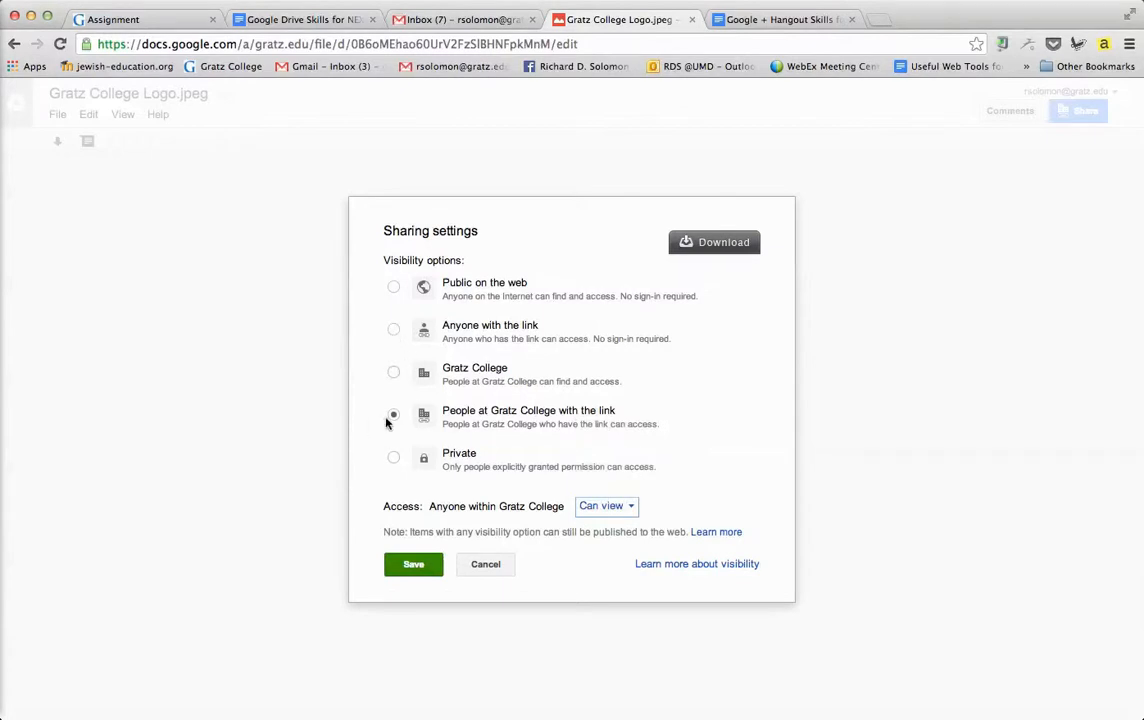
{"action": "left_click", "coordinate": [432, 564]}
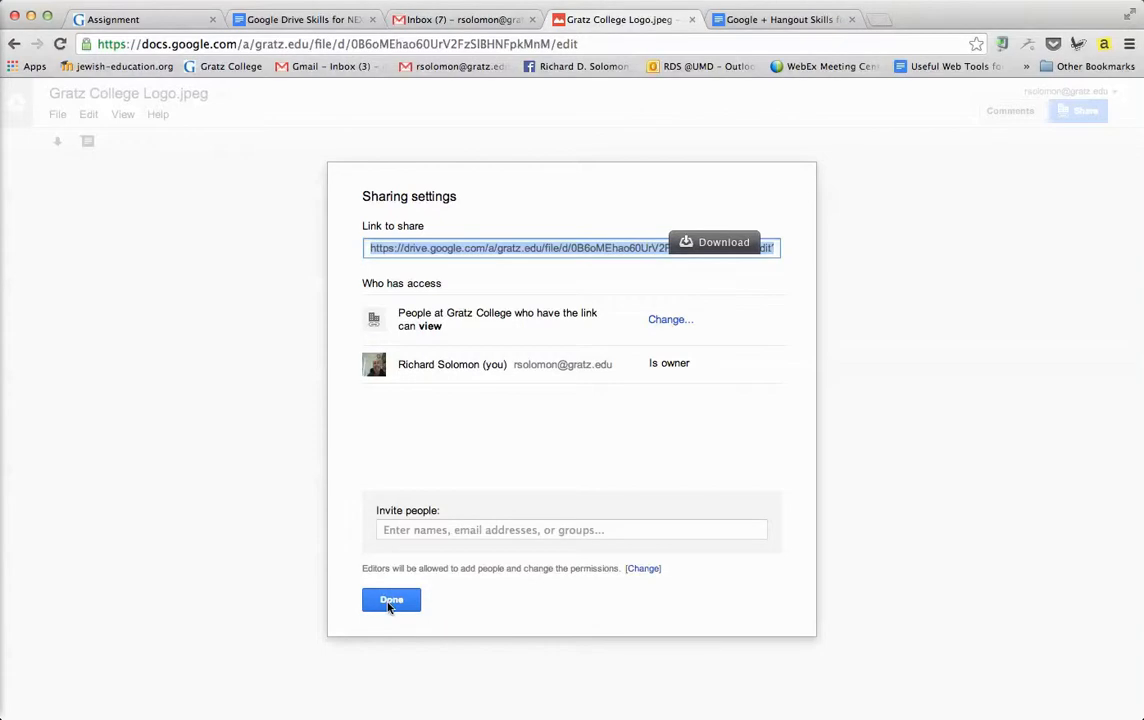
{"action": "left_click", "coordinate": [427, 531]}
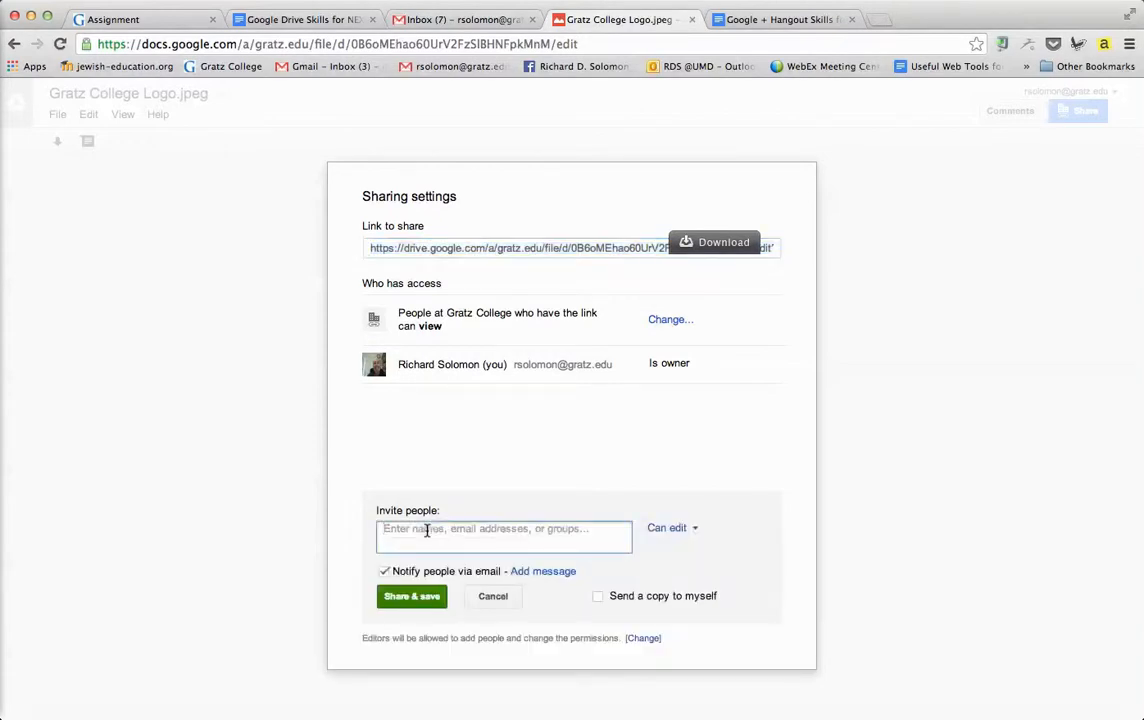
{"action": "type", "text": "erin"}
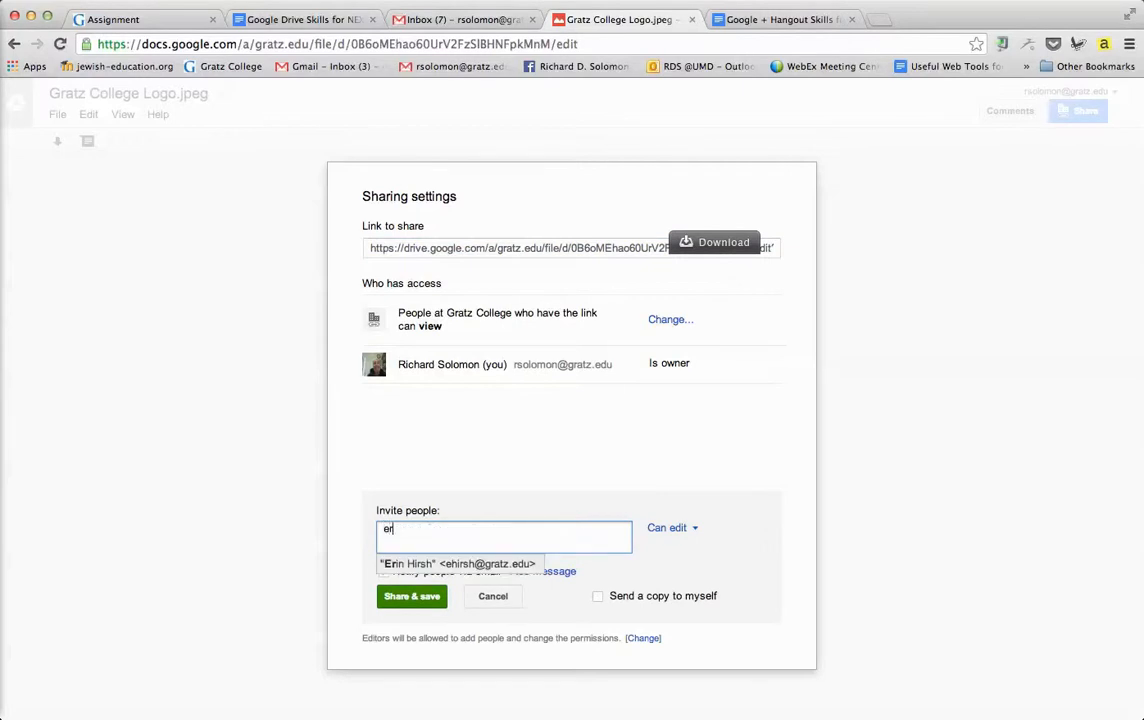
{"action": "left_click", "coordinate": [446, 566]}
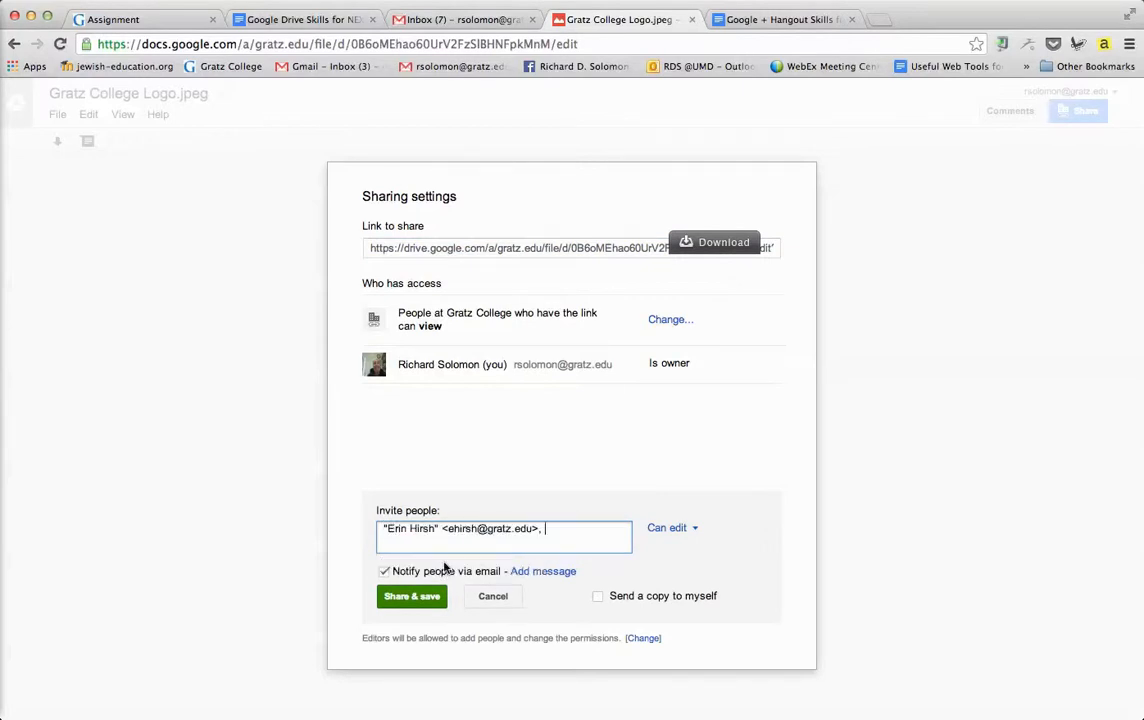
{"action": "left_click", "coordinate": [690, 530]}
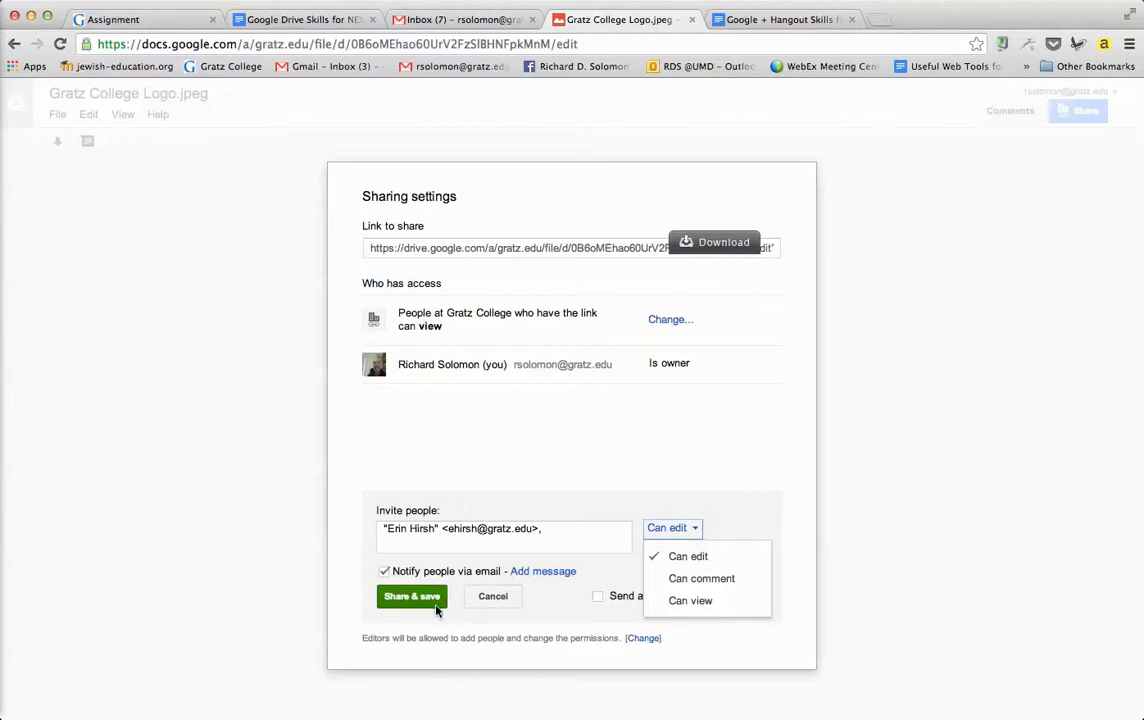
{"action": "left_click_drag", "start_coordinate": [564, 535], "coordinate": [334, 516]}
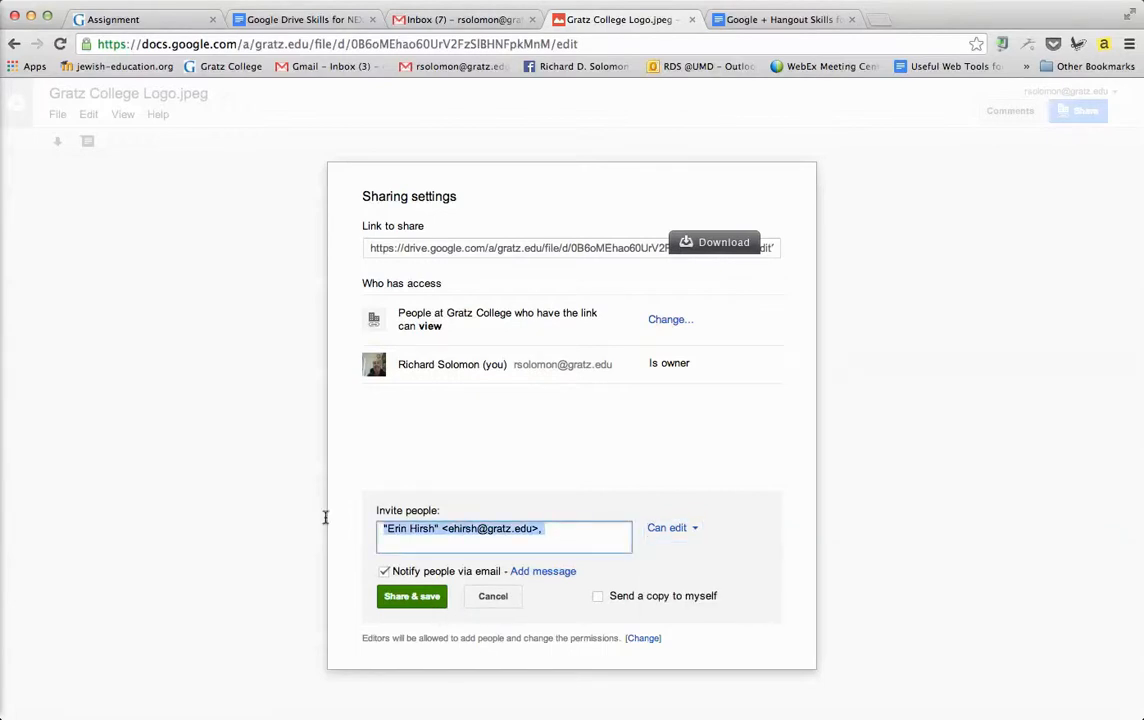
{"action": "key", "text": "BackSpace"}
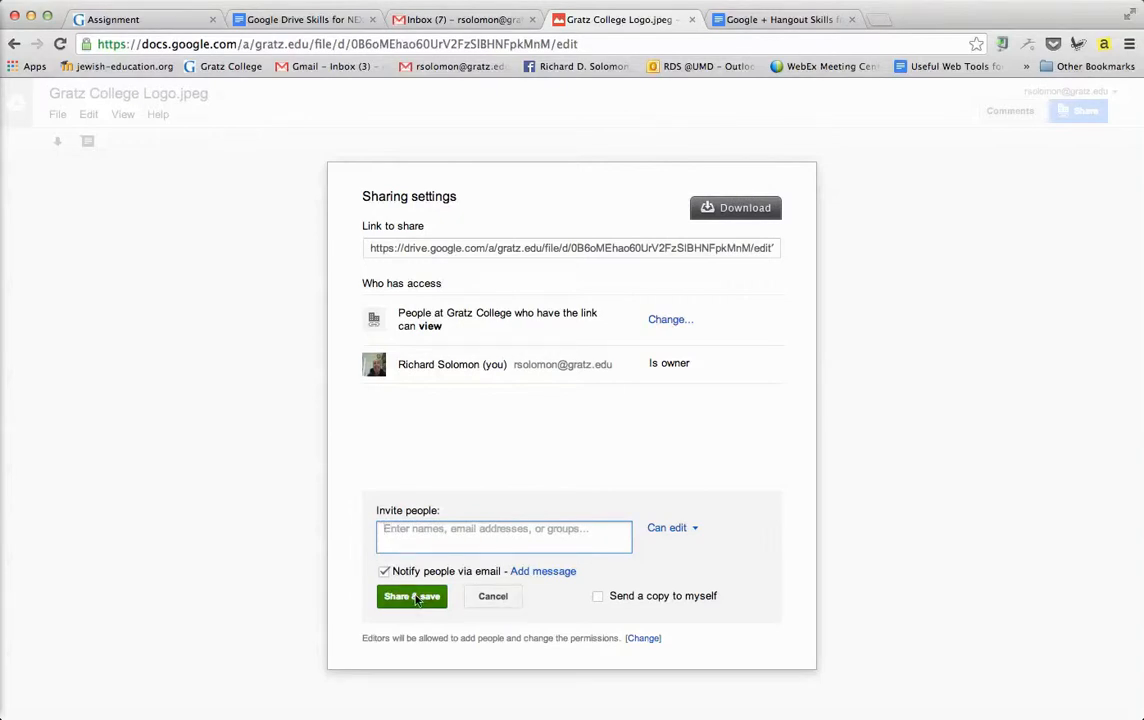
{"action": "left_click", "coordinate": [662, 319]}
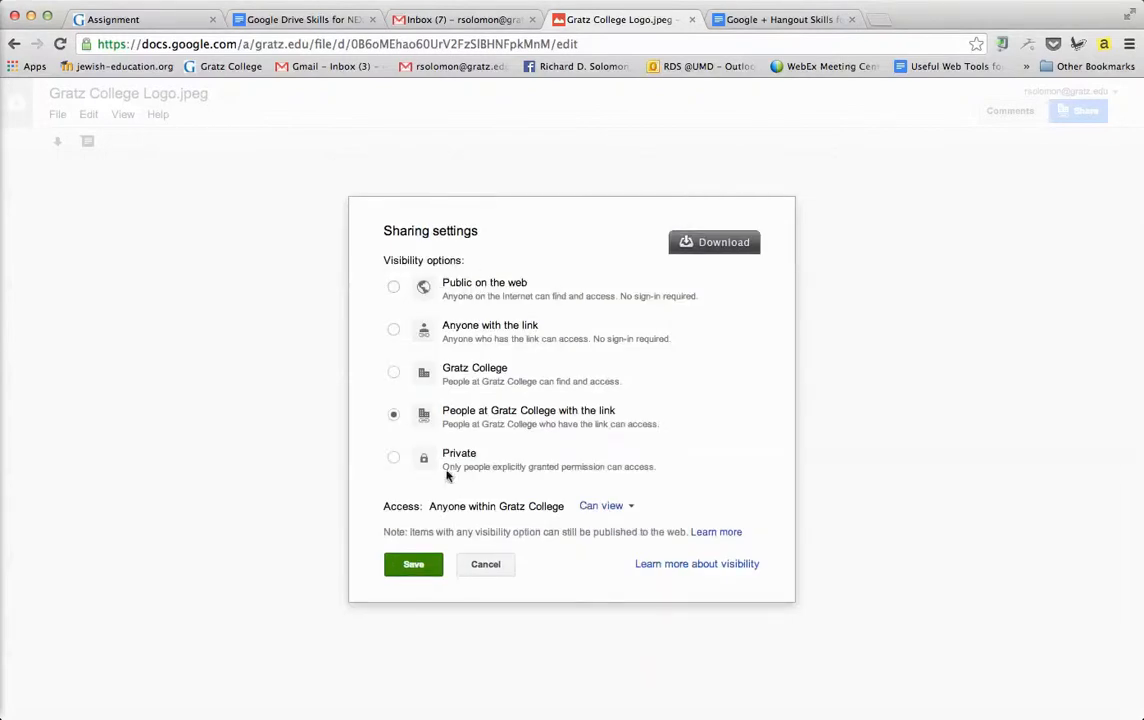
{"action": "left_click", "coordinate": [419, 566]}
{"action": "left_click", "coordinate": [428, 578]}
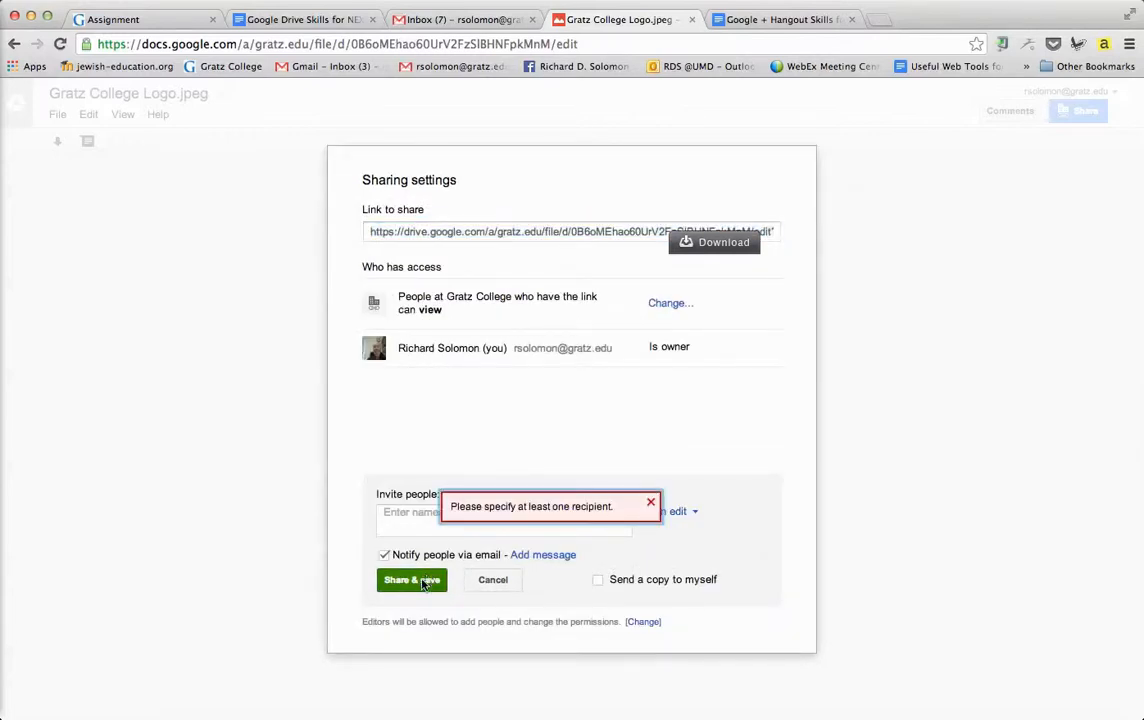
{"action": "left_click", "coordinate": [650, 502]}
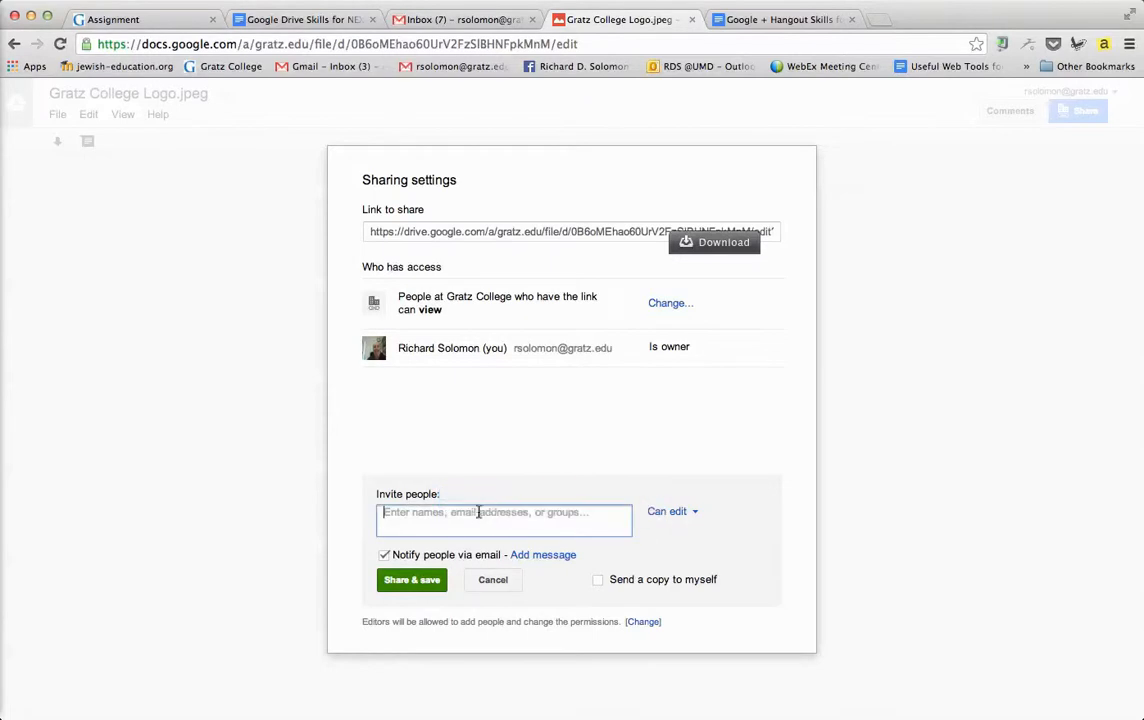
- Invite the colleague to the logo file with Can view access, send a copy to yourself, and finish the sharing settings
{"action": "type", "text": "erin"}
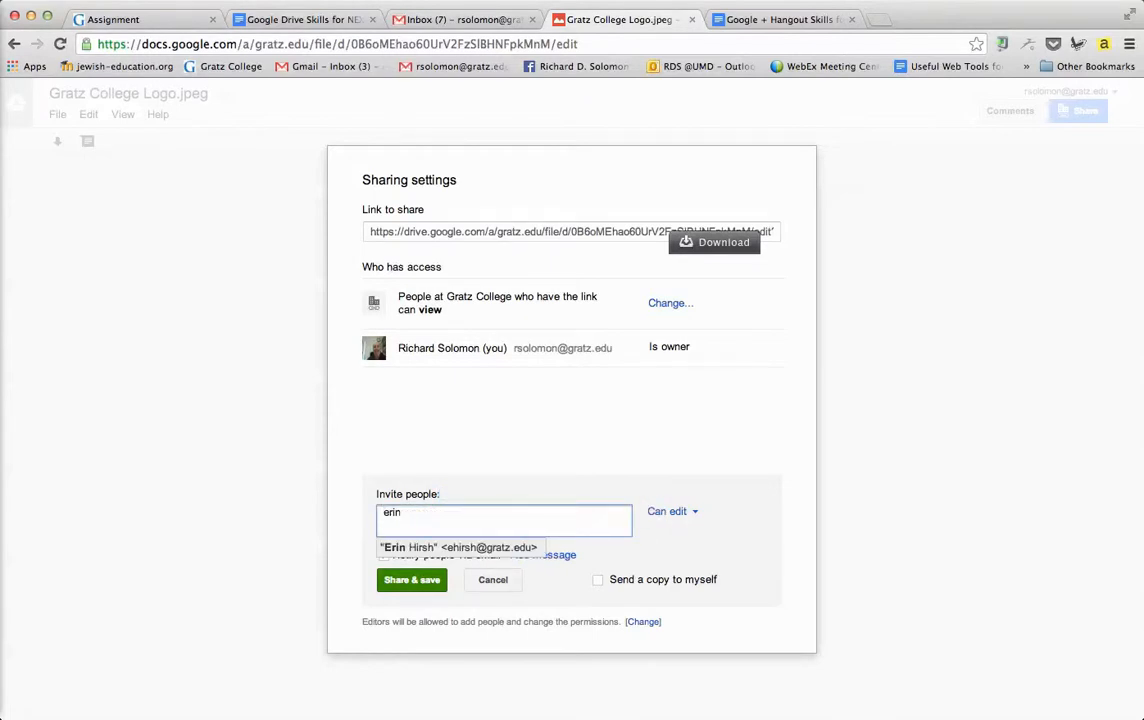
{"action": "left_click", "coordinate": [483, 548]}
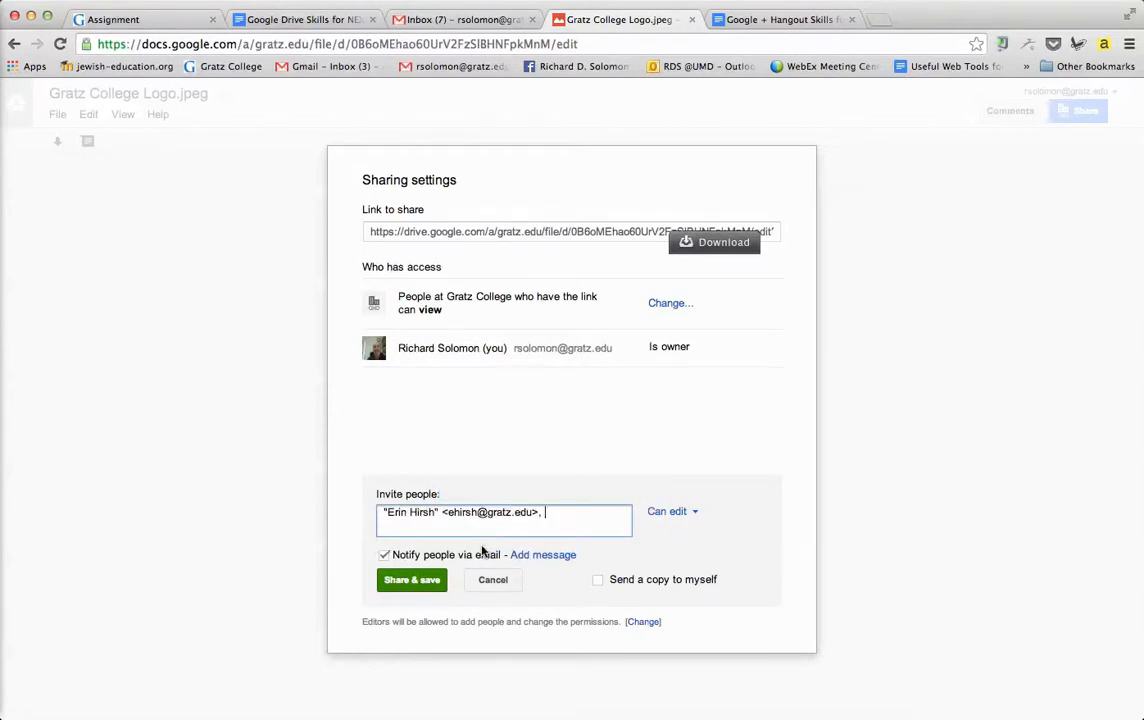
{"action": "left_click", "coordinate": [694, 514]}
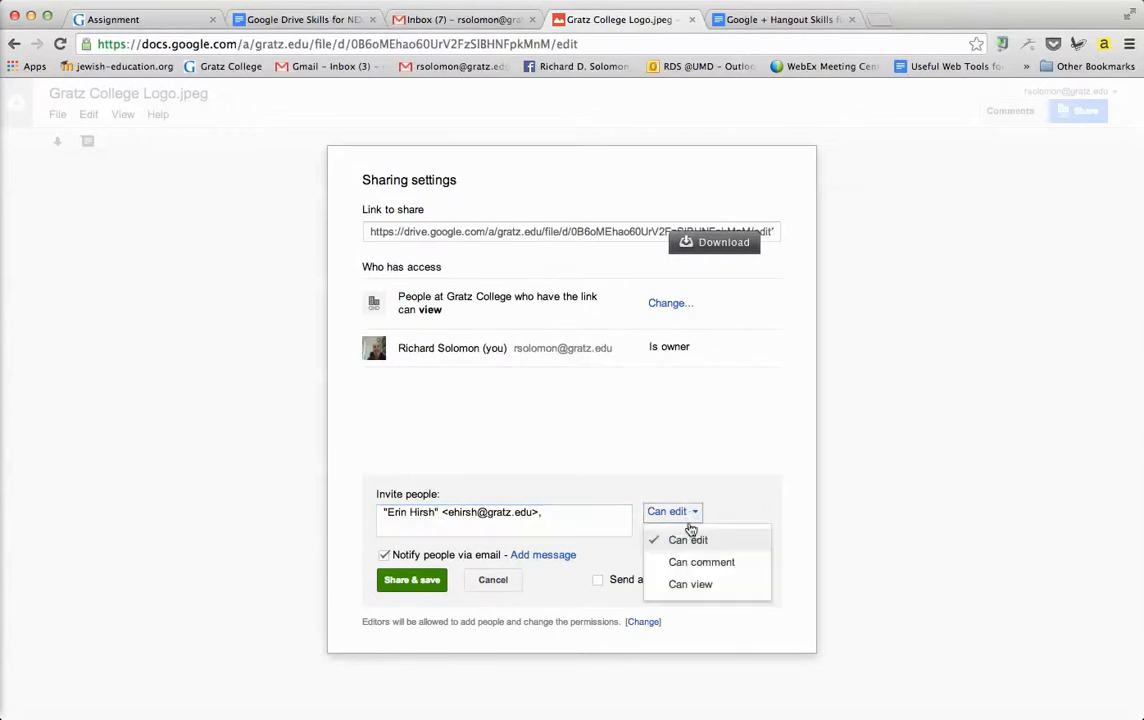
{"action": "left_click", "coordinate": [704, 587]}
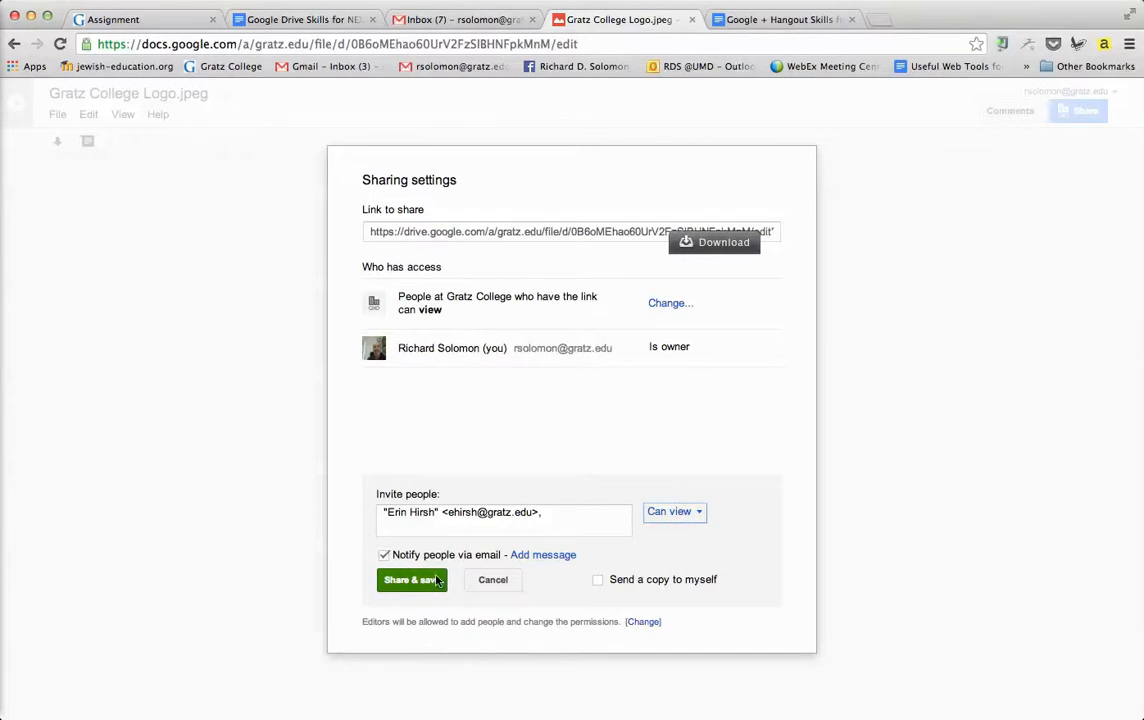
{"action": "left_click", "coordinate": [598, 581]}
{"action": "left_click", "coordinate": [400, 582]}
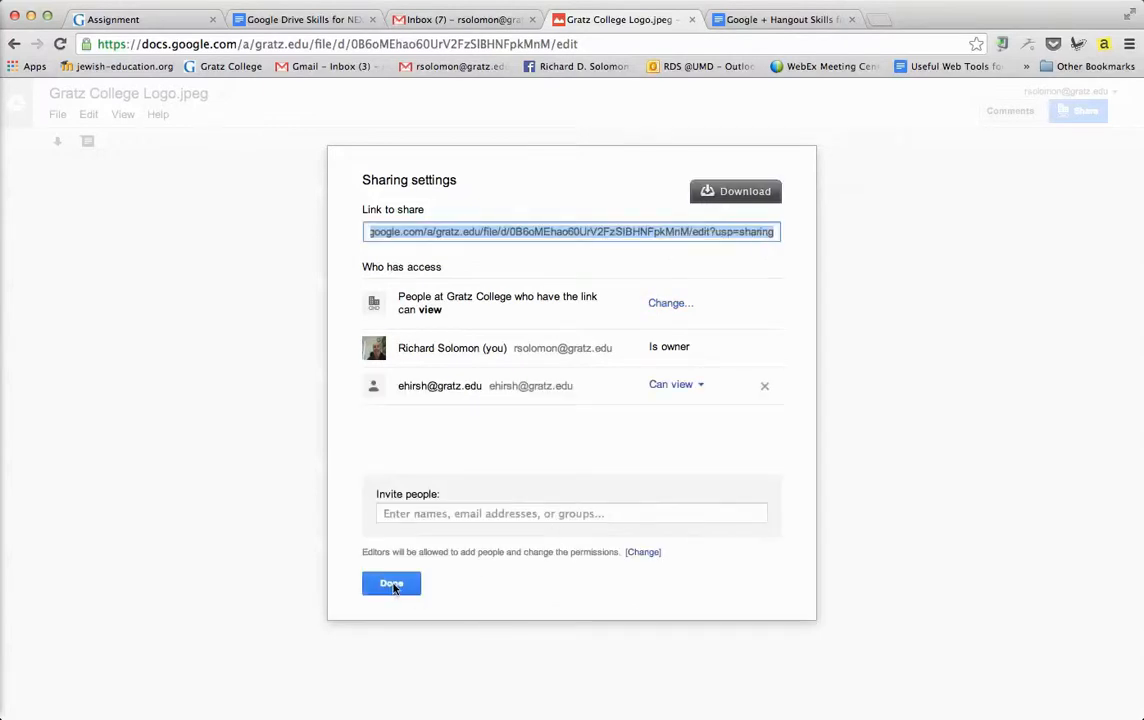
{"action": "left_click", "coordinate": [393, 584]}
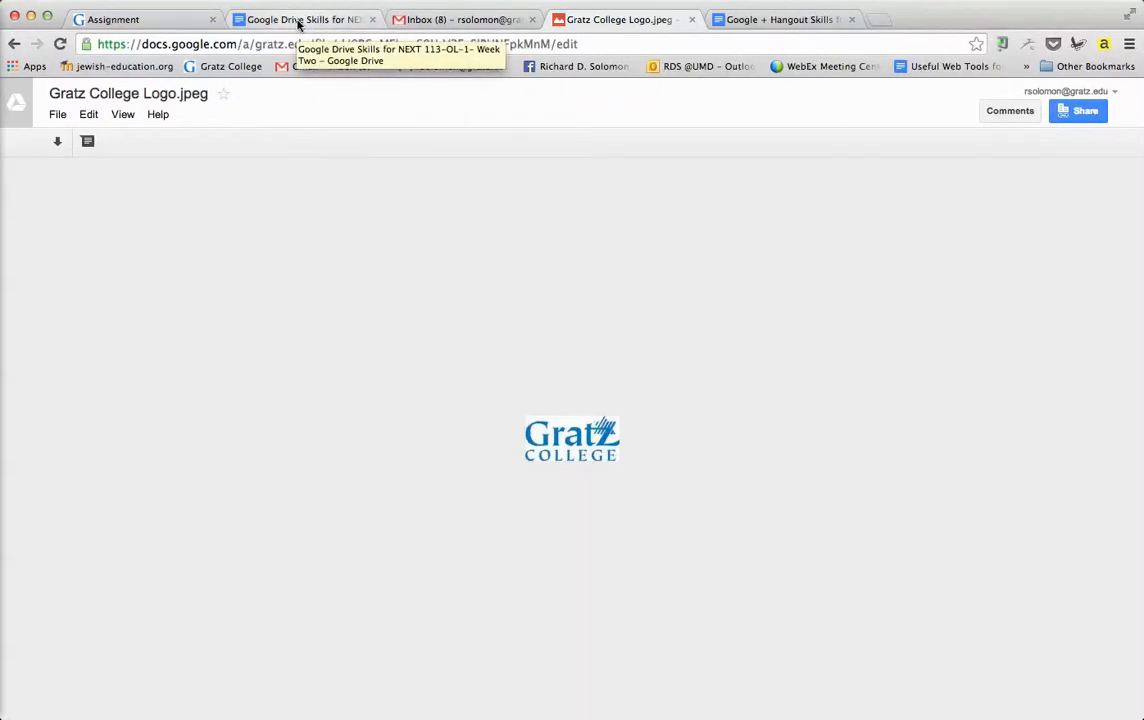
- View the Google Drive Skills document, return to the Gmail inbox and open Google Drive from the Google apps list
{"action": "left_click", "coordinate": [304, 21]}
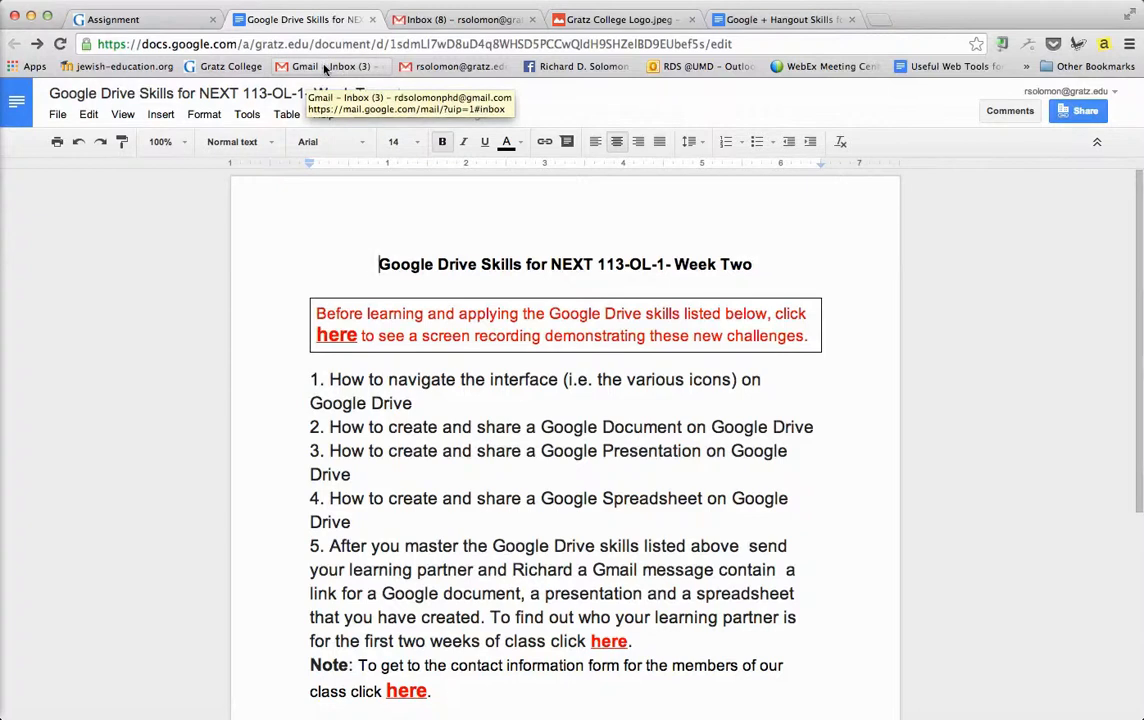
{"action": "left_click", "coordinate": [415, 20]}
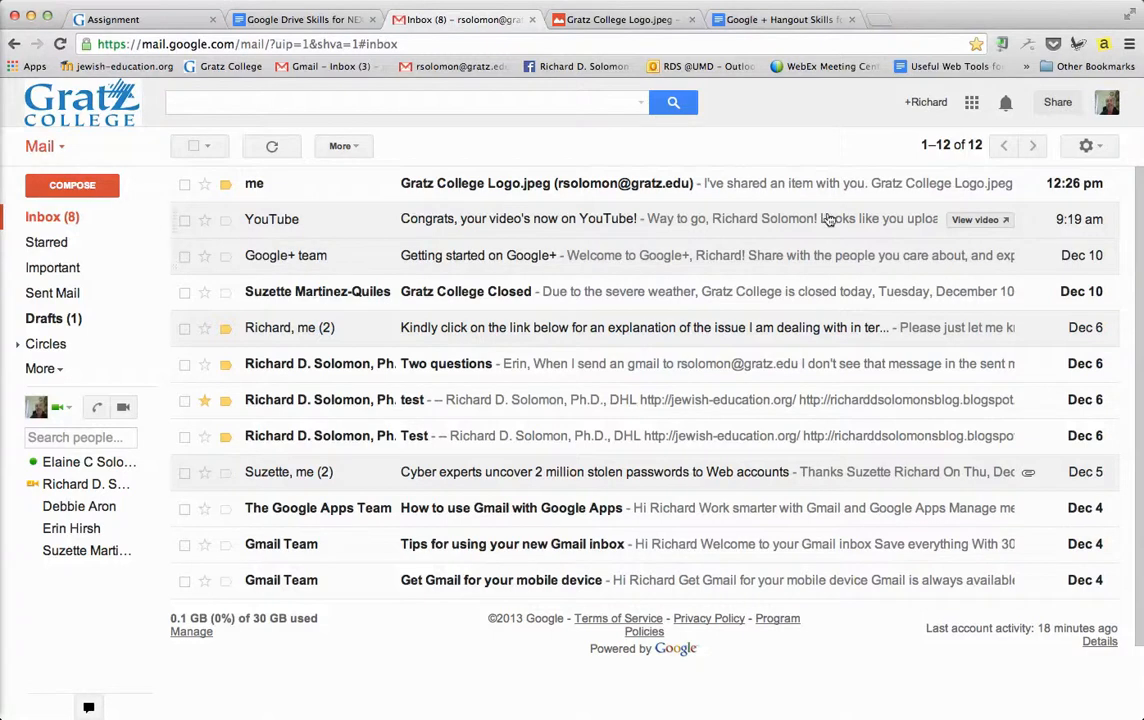
{"action": "left_click", "coordinate": [972, 104]}
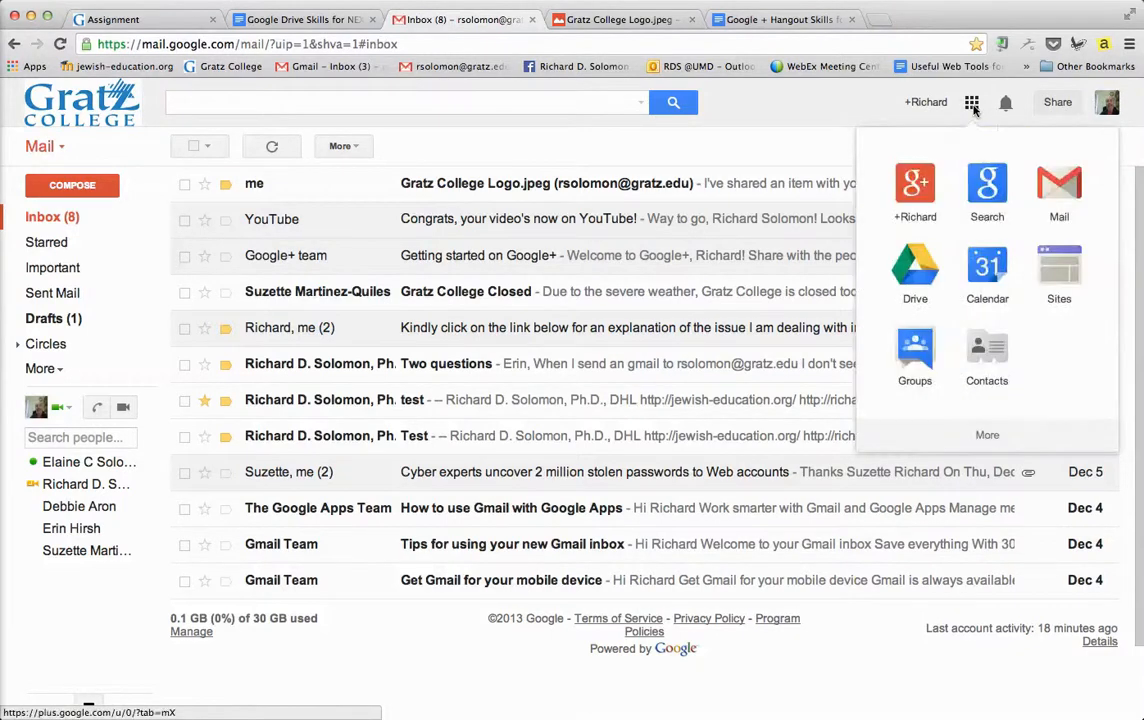
{"action": "left_click", "coordinate": [909, 268]}
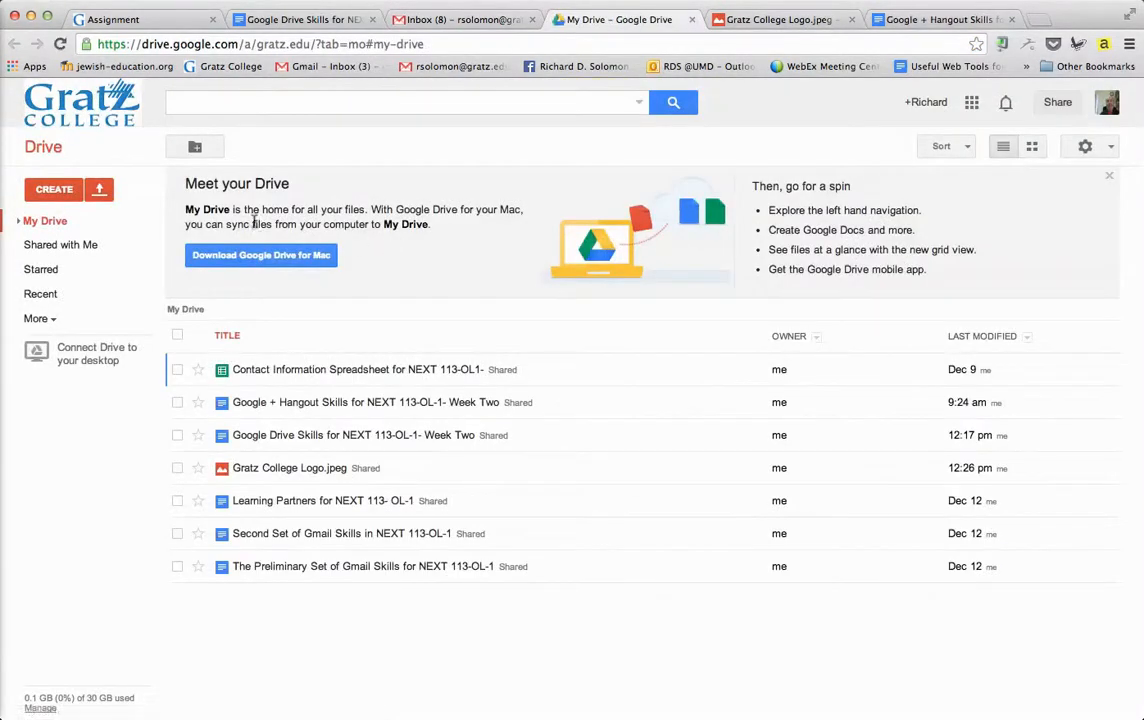
{"action": "left_click", "coordinate": [64, 193]}
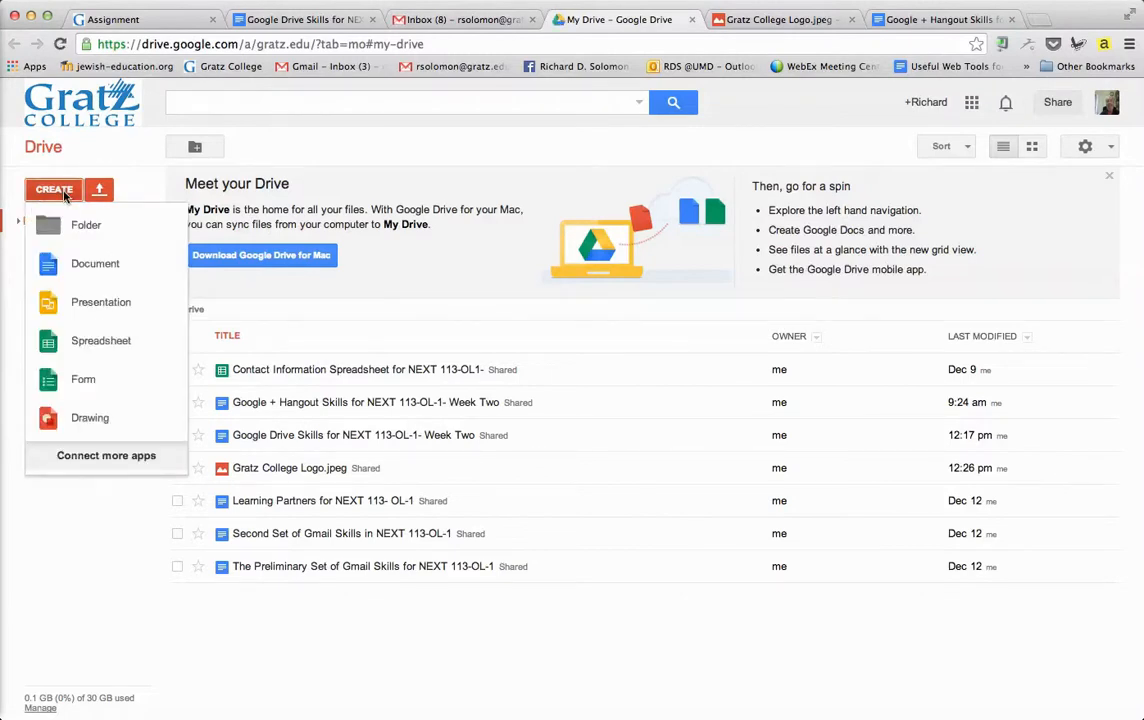
{"action": "left_click", "coordinate": [170, 153]}
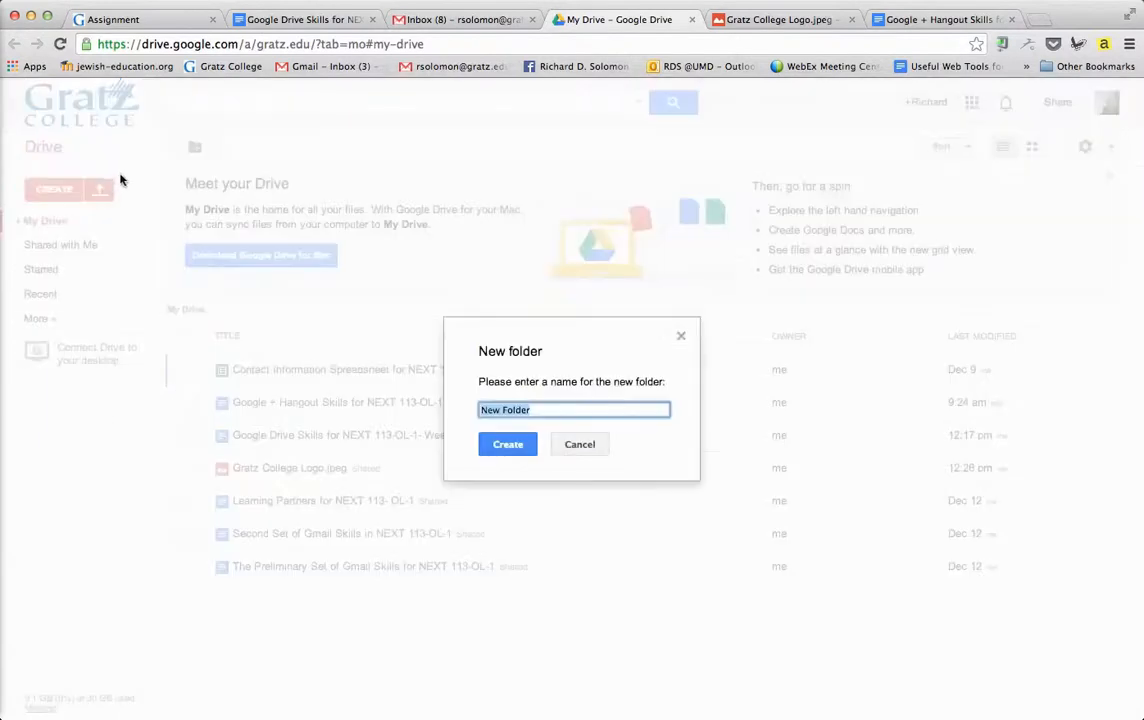
{"action": "left_click", "coordinate": [579, 446]}
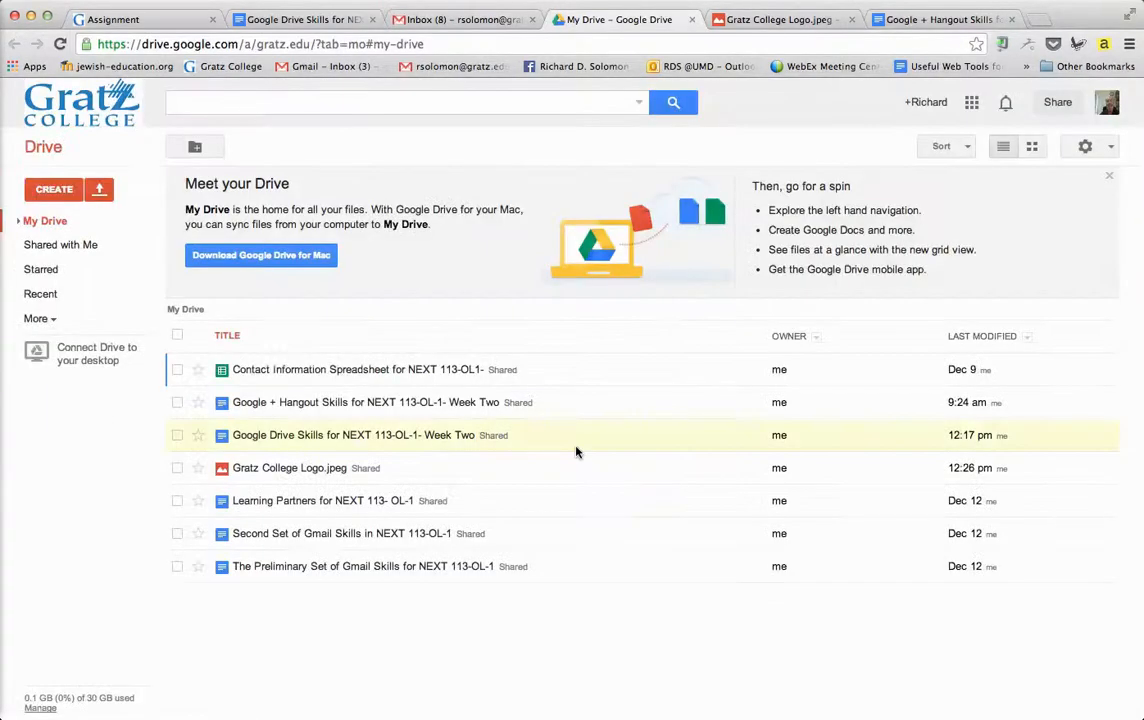
- Expand the additional Drive navigation entries and open the Recent files
{"action": "left_click", "coordinate": [54, 321]}
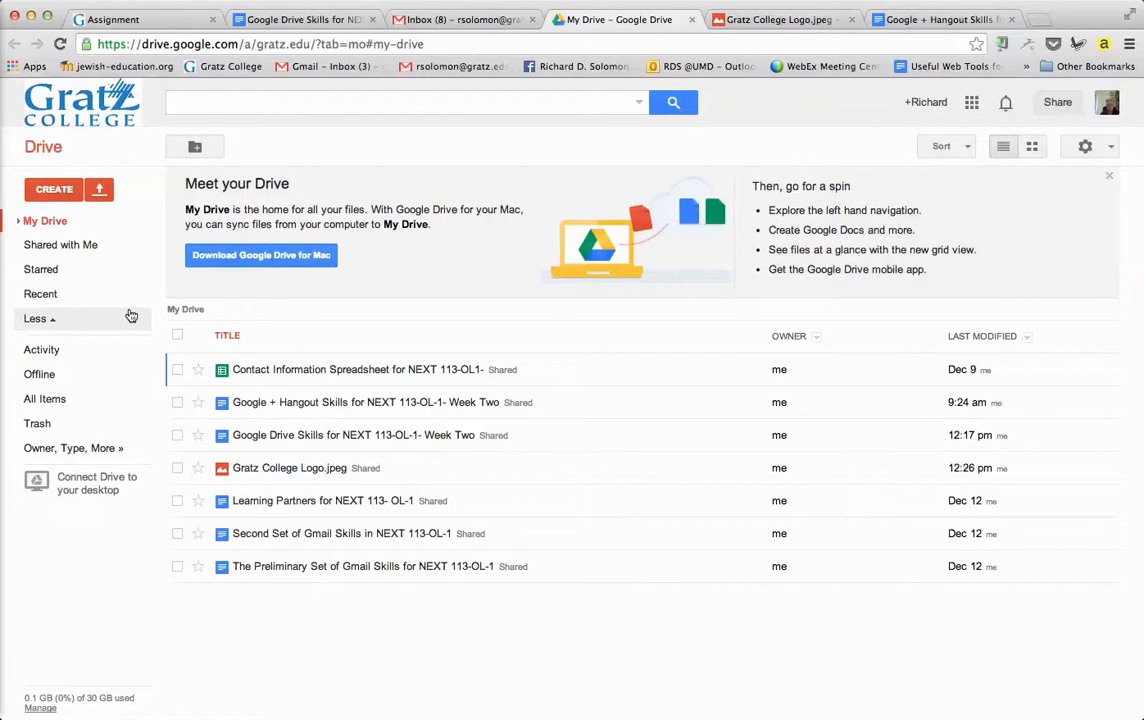
{"action": "left_click", "coordinate": [42, 294]}
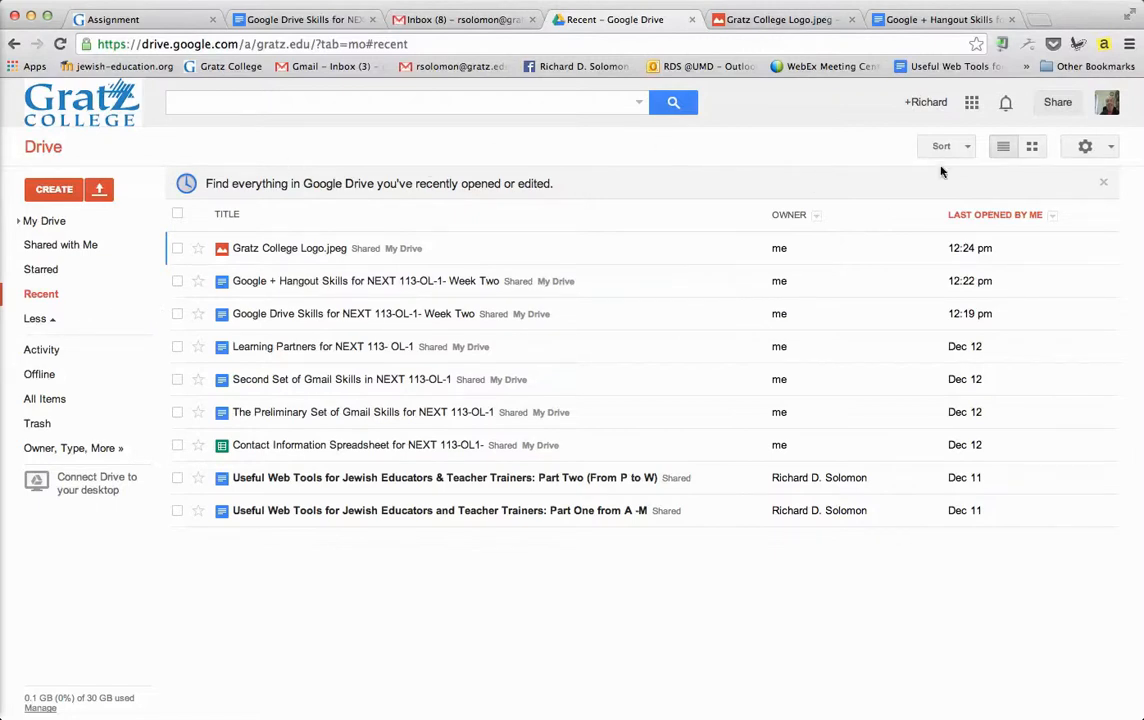
- Look over the sort options for the recent files and view them as a grid before returning to the list layout
{"action": "left_click", "coordinate": [967, 151]}
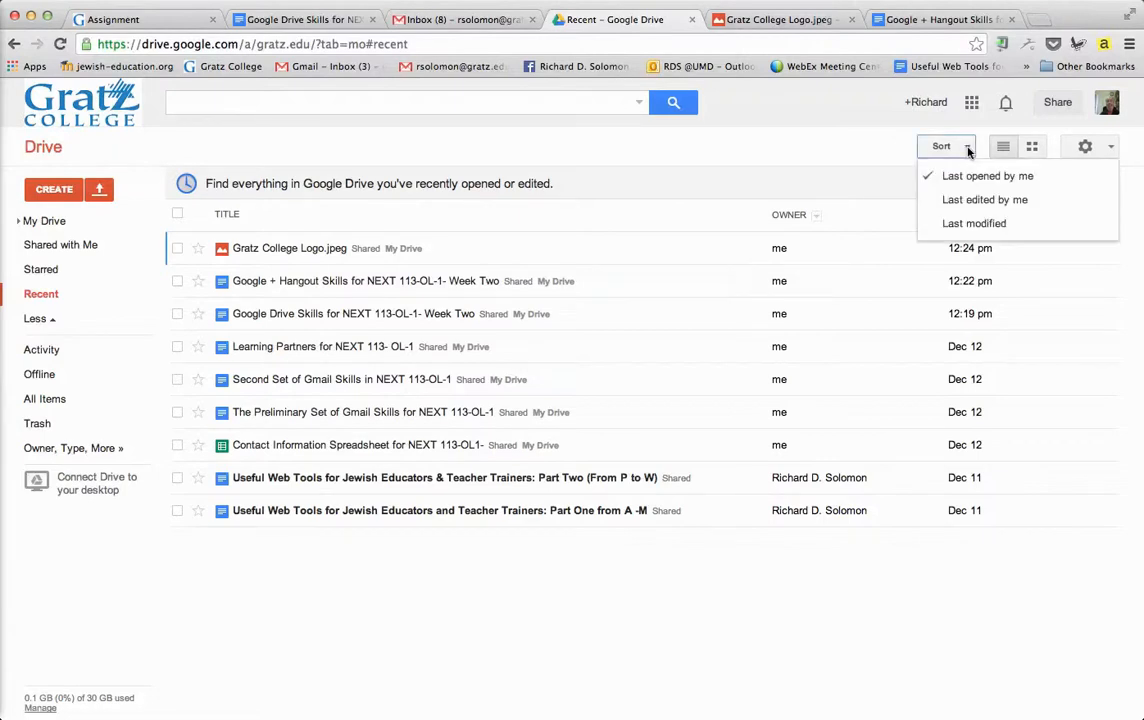
{"action": "left_click", "coordinate": [841, 145]}
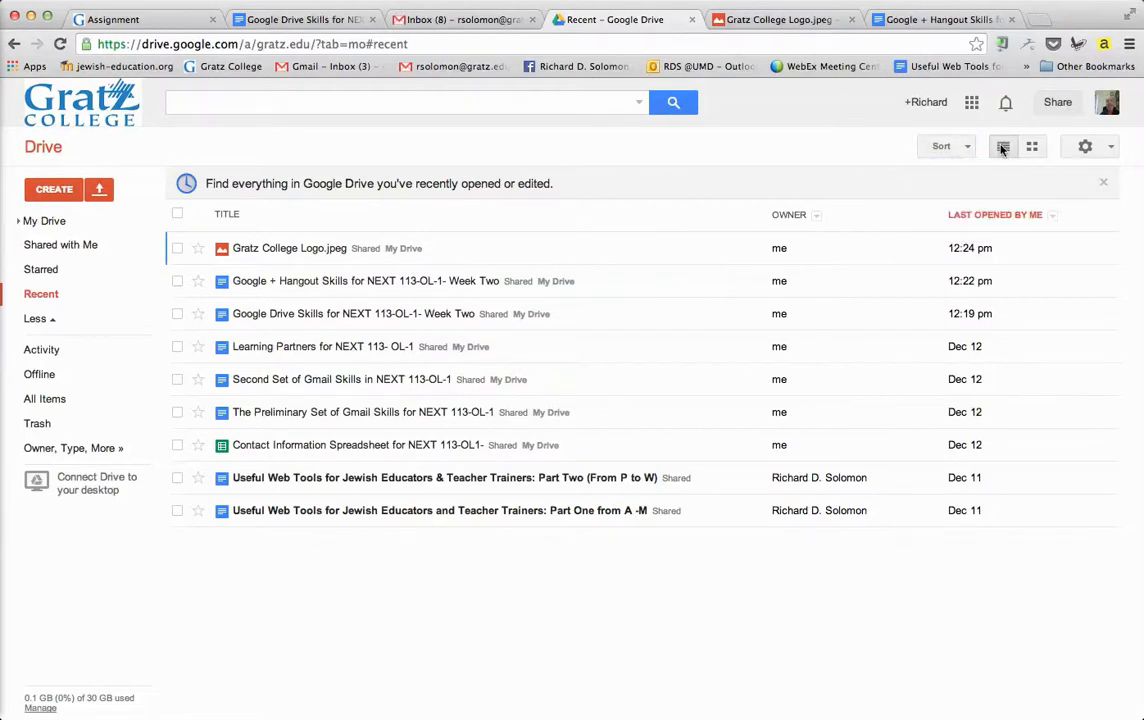
{"action": "left_click", "coordinate": [1032, 147]}
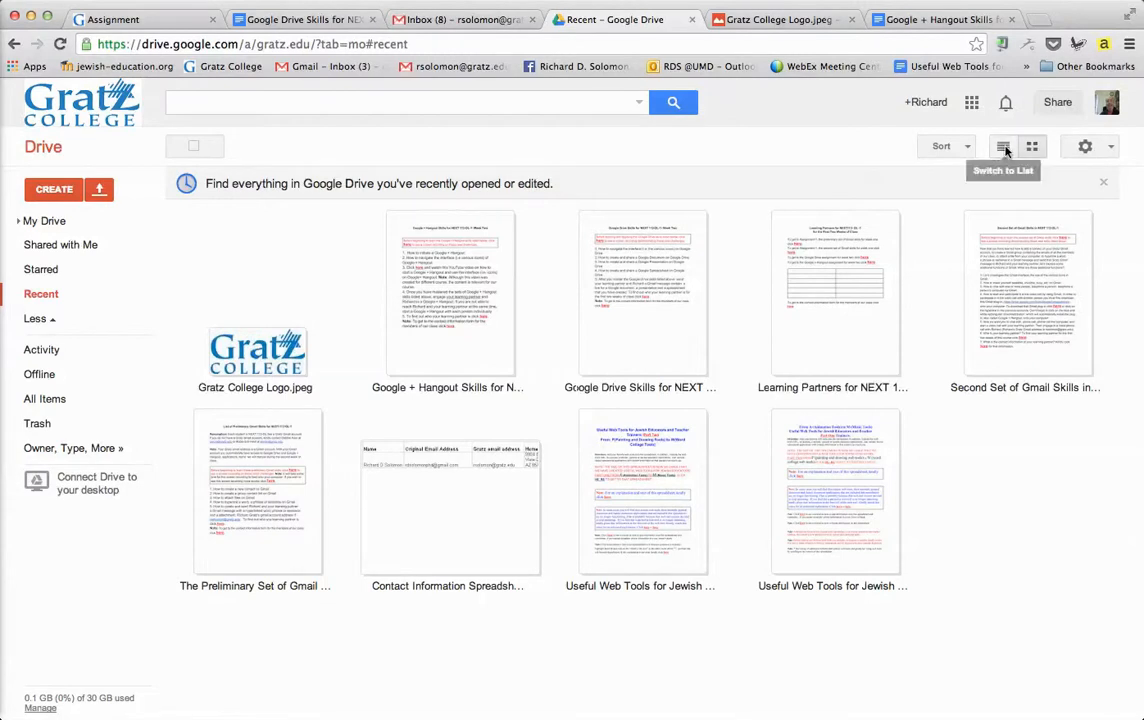
{"action": "left_click", "coordinate": [1004, 148]}
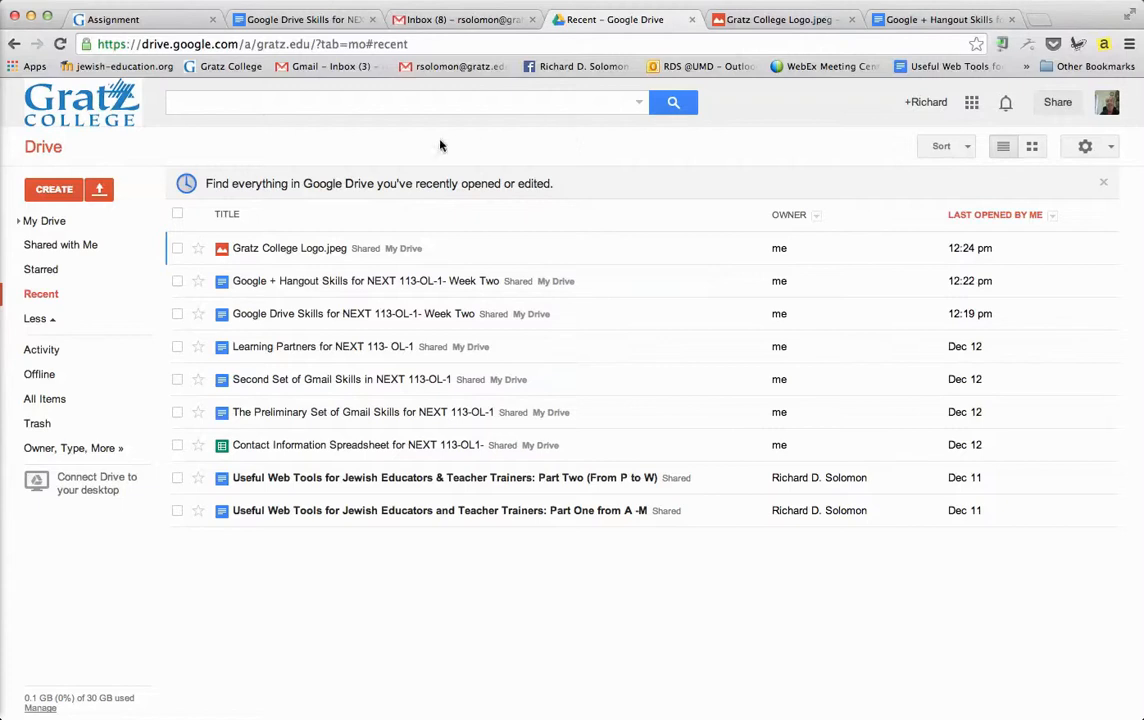
- Create a new Google document and rename it Sample Google Drive Document
{"action": "left_click", "coordinate": [62, 197]}
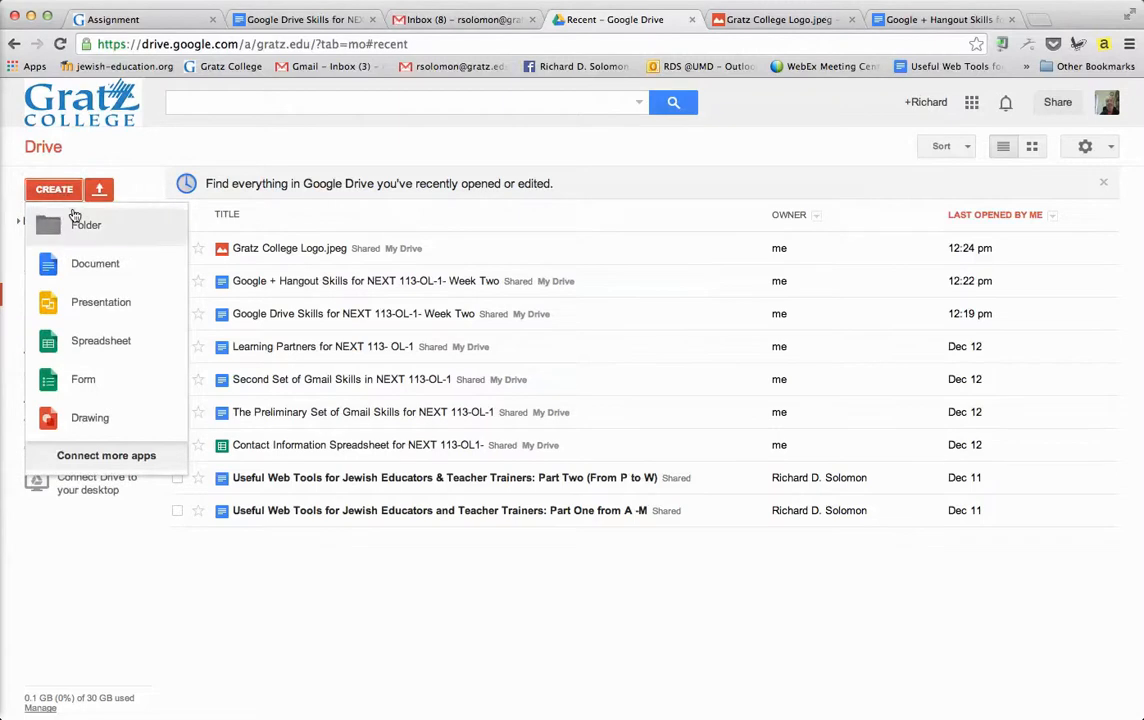
{"action": "left_click", "coordinate": [95, 264]}
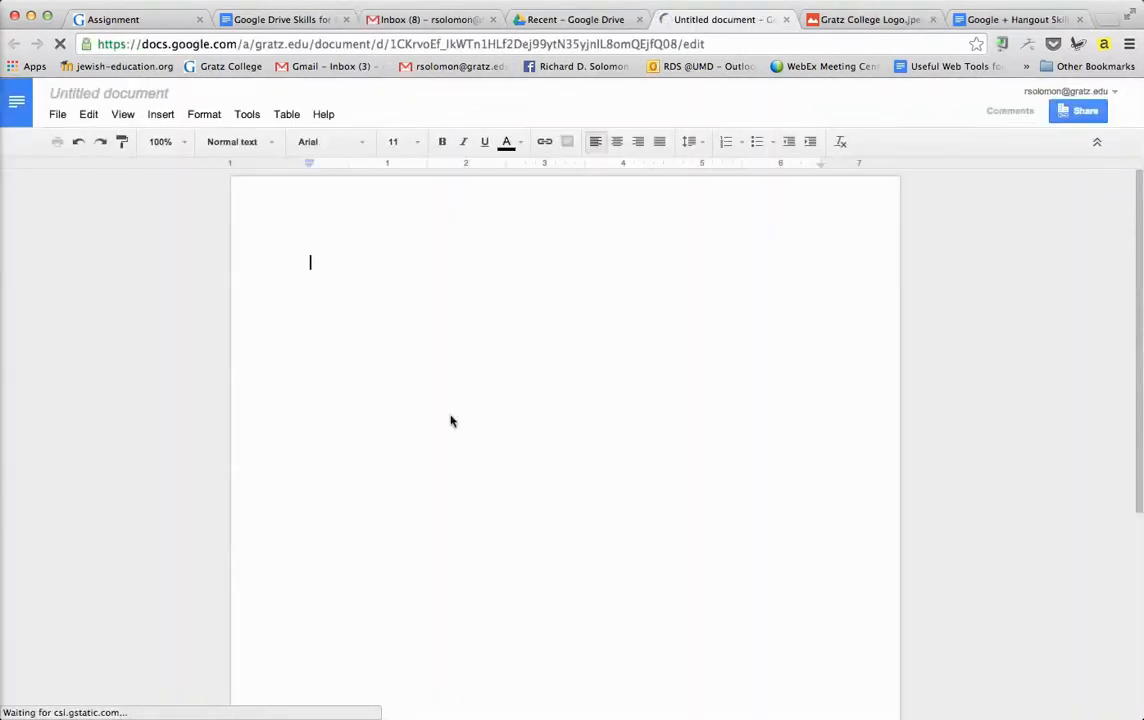
{"action": "left_click", "coordinate": [128, 96]}
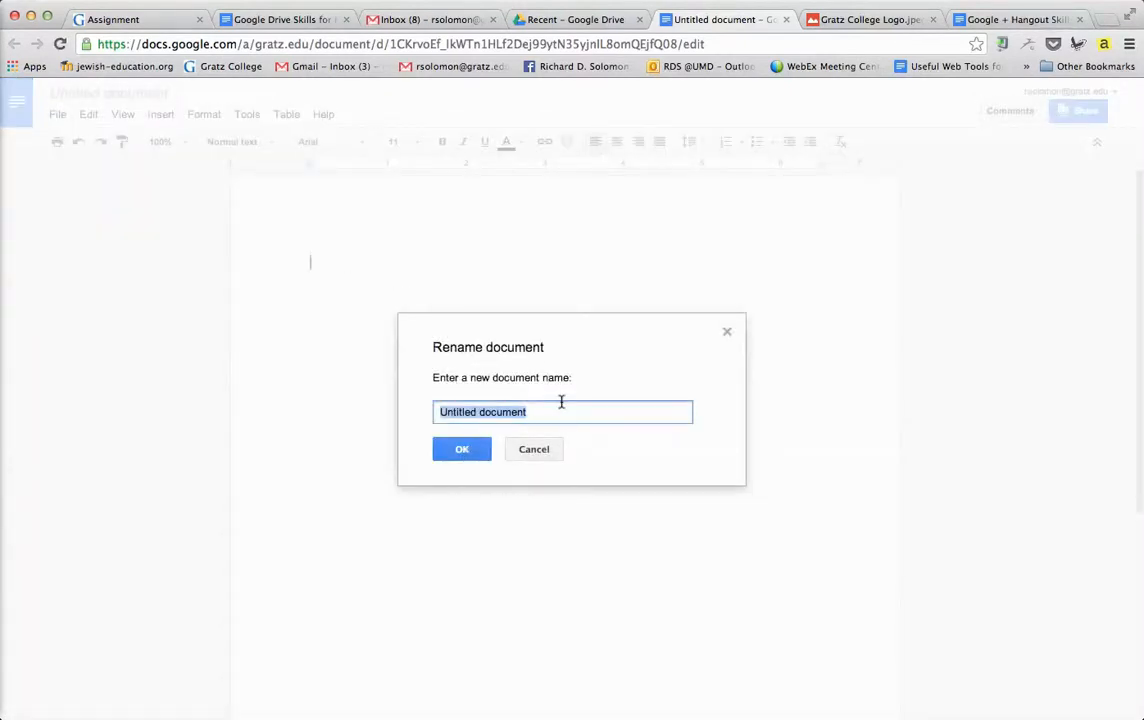
{"action": "type", "text": "Sample Do"}
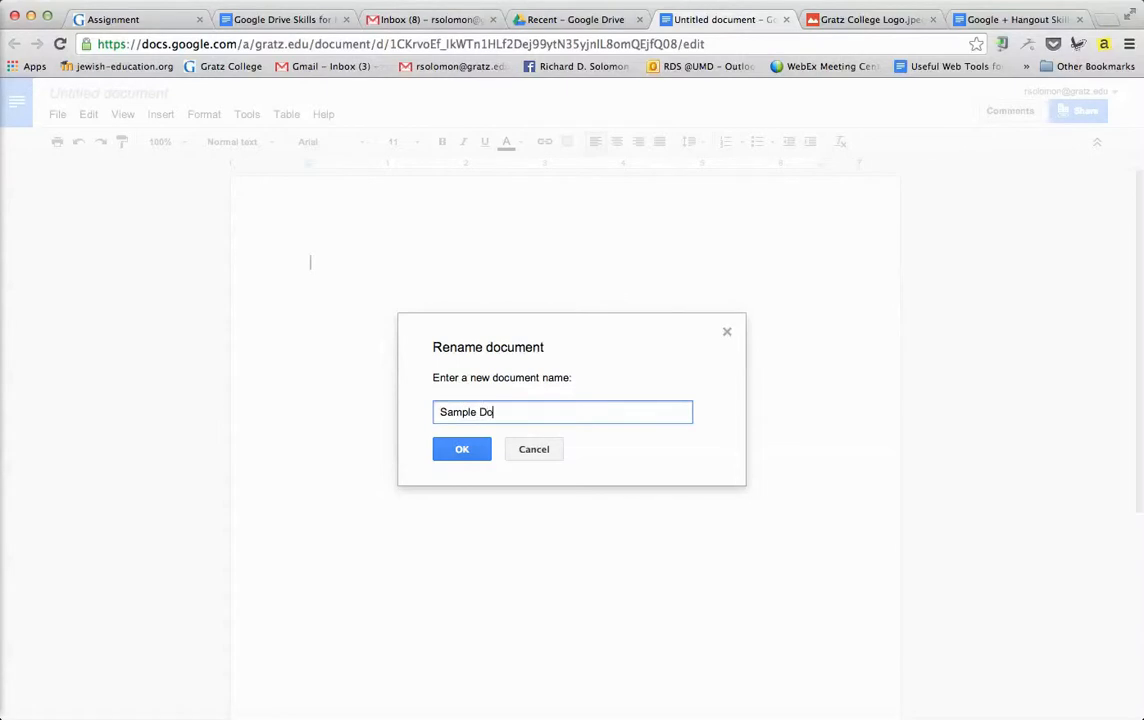
{"action": "type", "text": "cument"}
{"action": "key", "text": "BackSpace"}
{"action": "key", "text": "BackSpace"}
{"action": "key", "text": "BackSpace"}
{"action": "key", "text": "BackSpace"}
{"action": "key", "text": "BackSpace"}
{"action": "key", "text": "BackSpace"}
{"action": "type", "text": "Google Drive Document"}
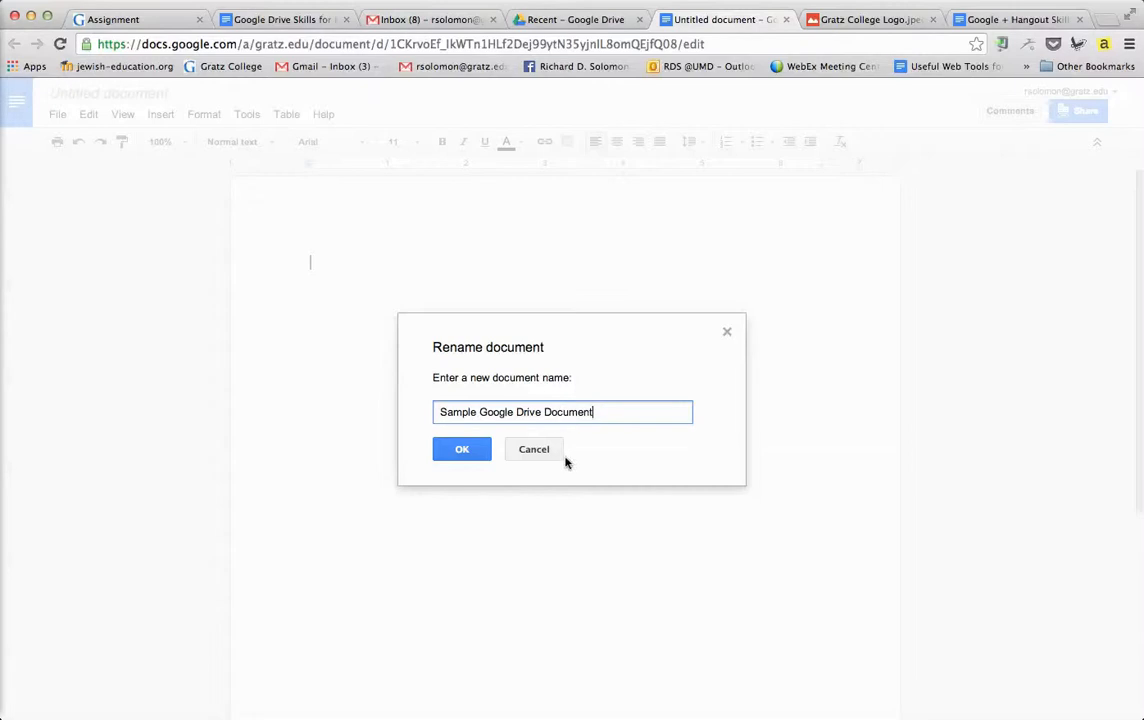
{"action": "left_click", "coordinate": [468, 454]}
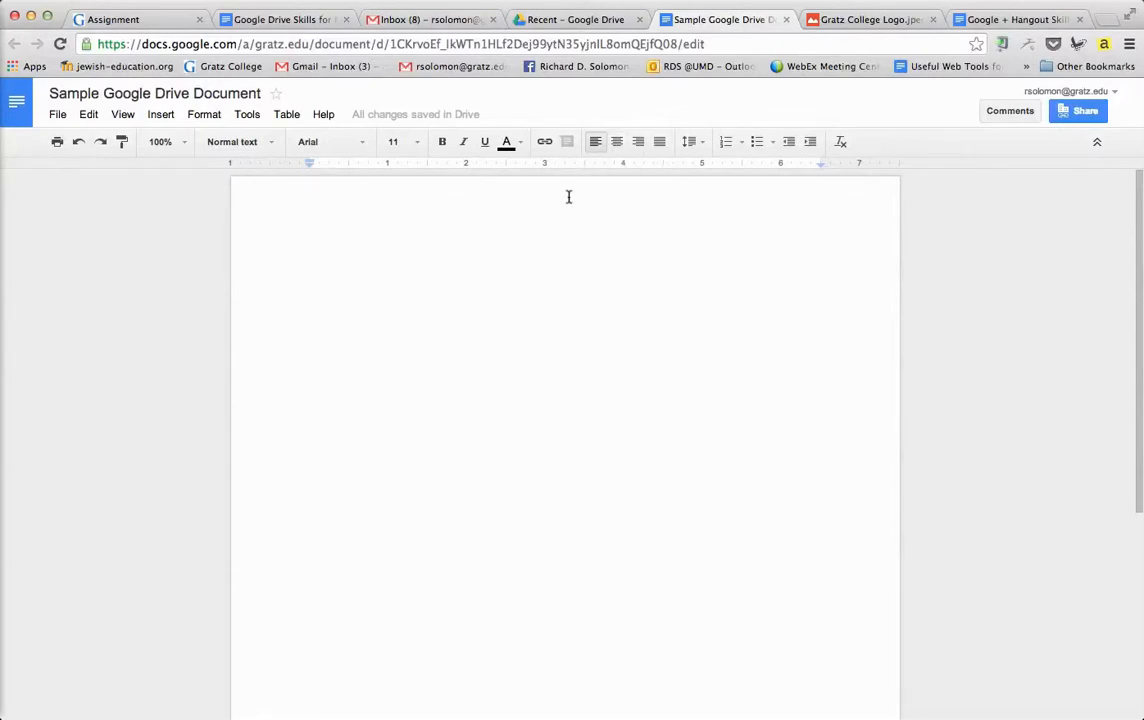
- Add the centred title "Sample Google Drive Document" on the first line of the document
{"action": "left_click", "coordinate": [615, 148]}
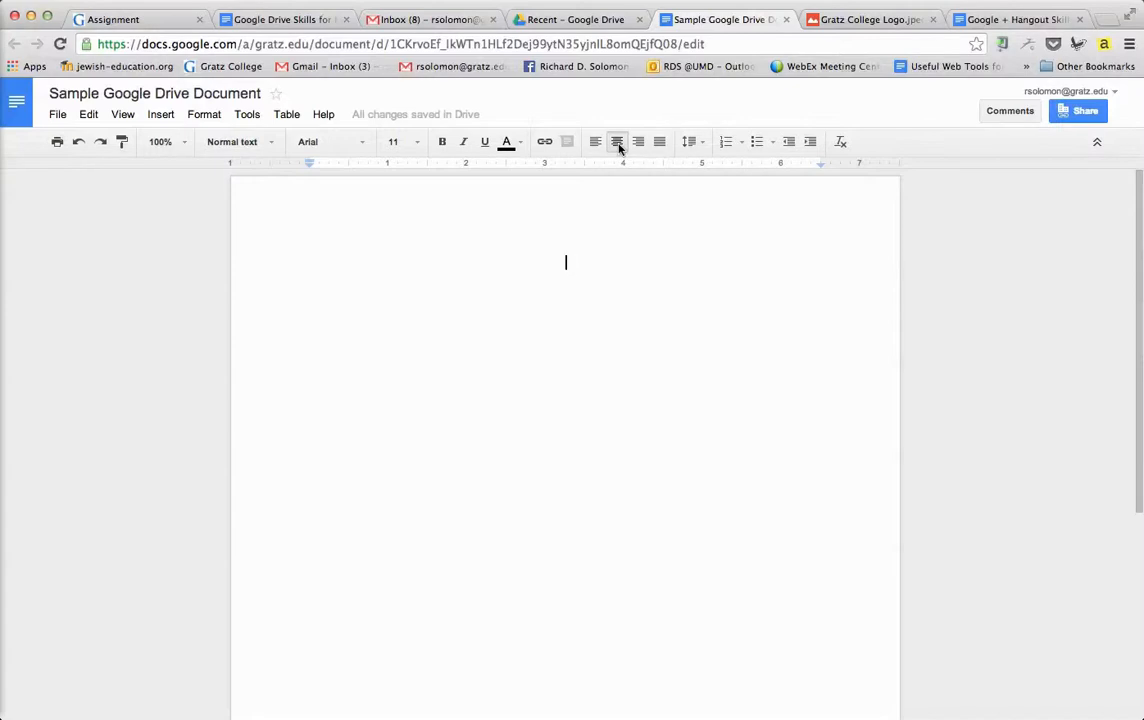
{"action": "type", "text": "Sample "}
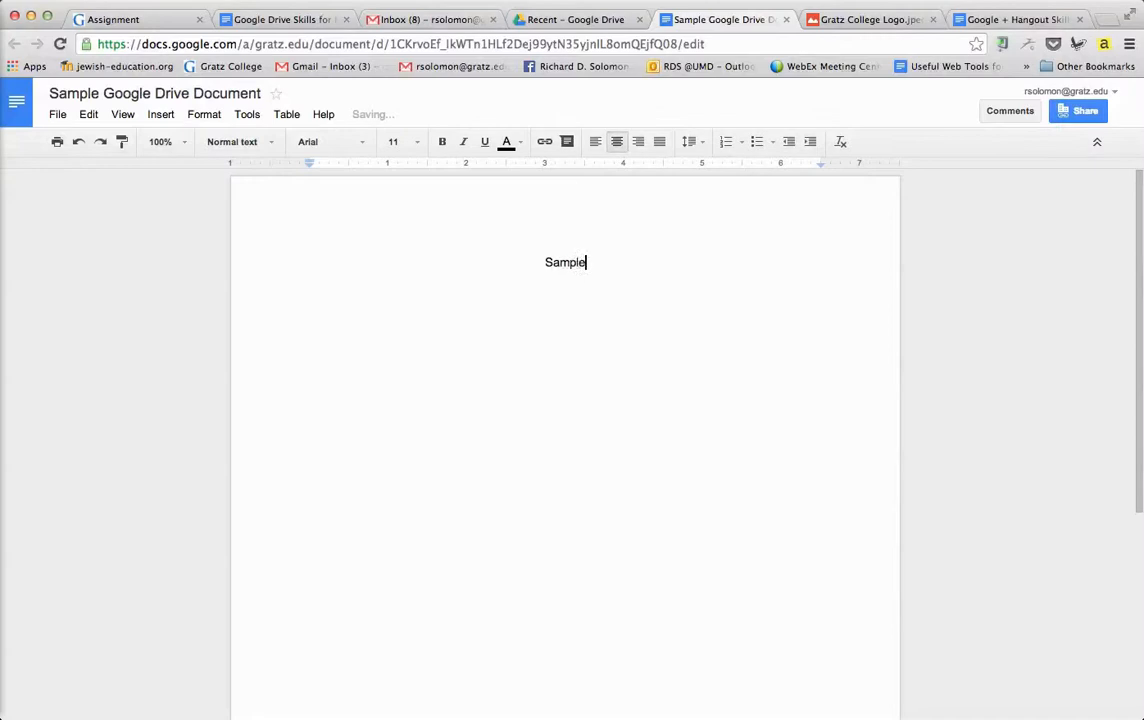
{"action": "type", "text": "Google "}
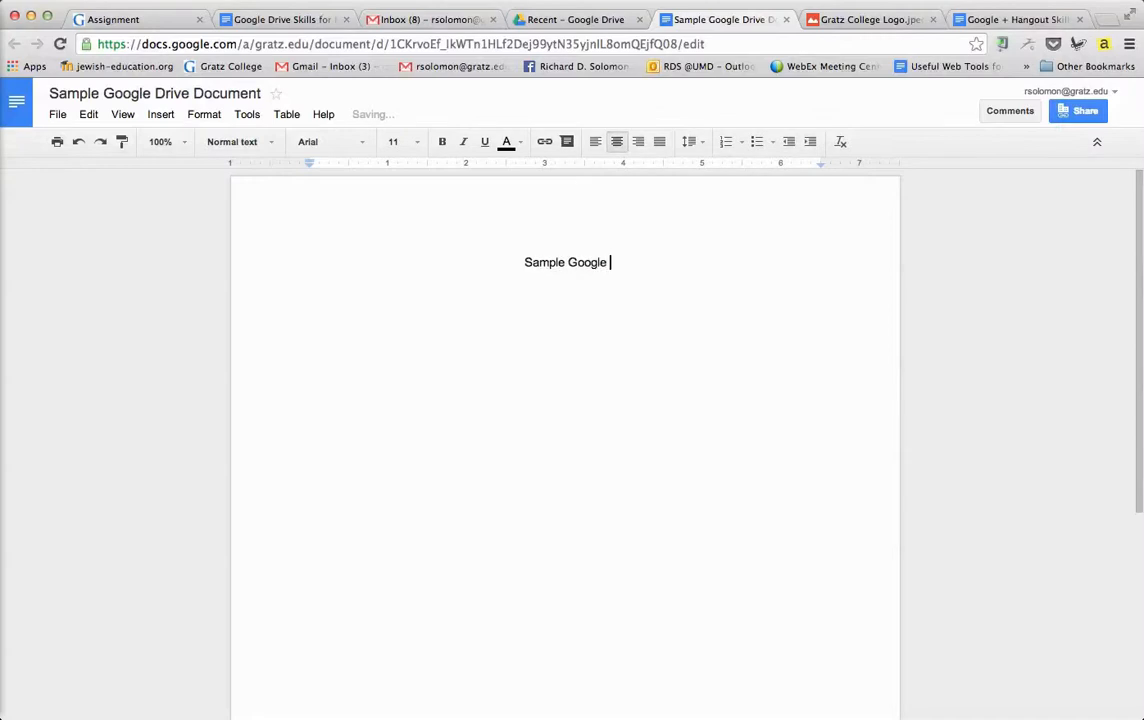
{"action": "type", "text": "Drive "}
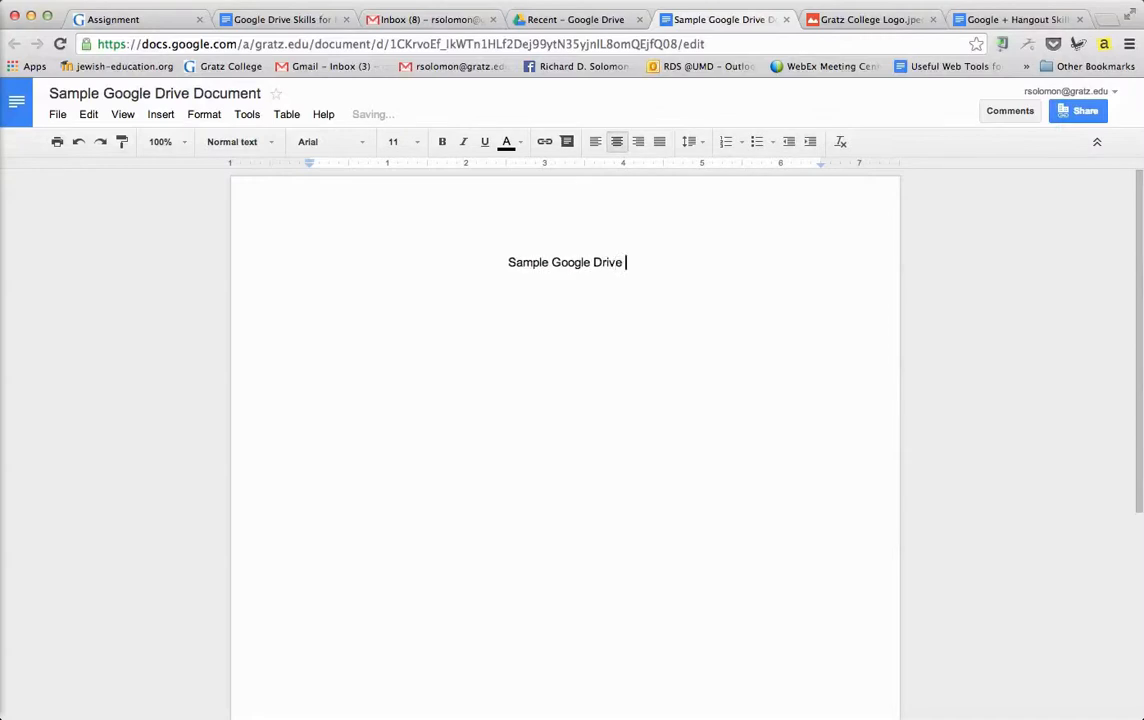
{"action": "type", "text": "Document"}
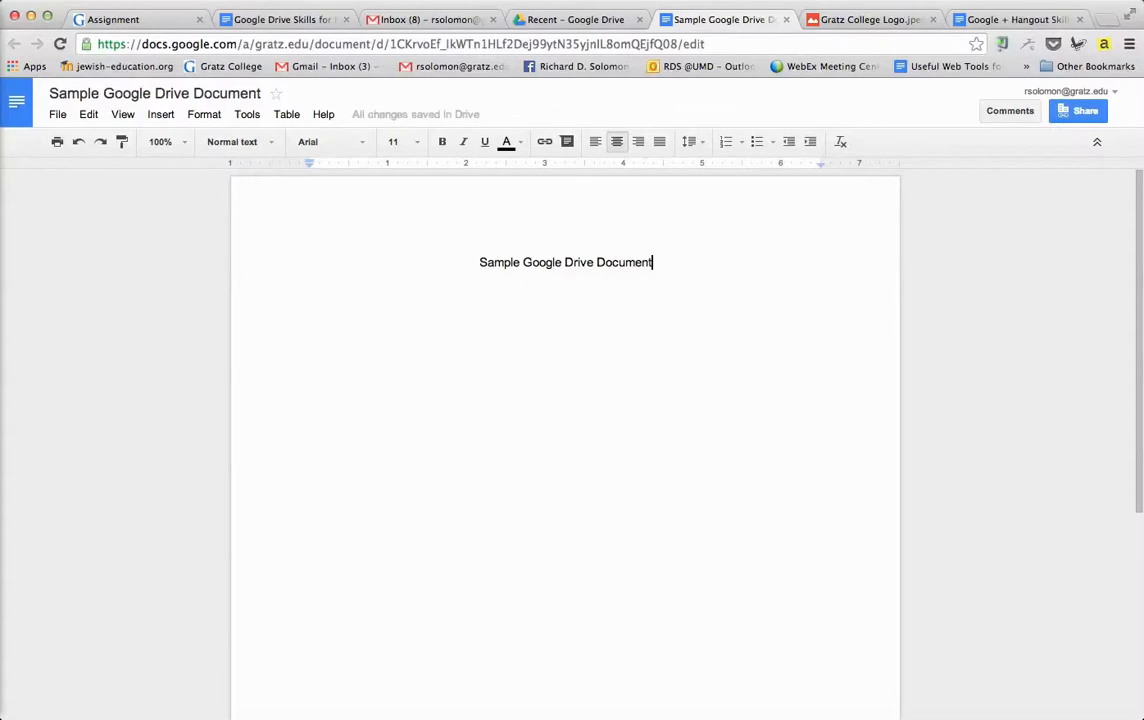
- Make the document's title line bold at font size 24, keeping the Arial font
{"action": "left_click_drag", "start_coordinate": [687, 253], "coordinate": [436, 257]}
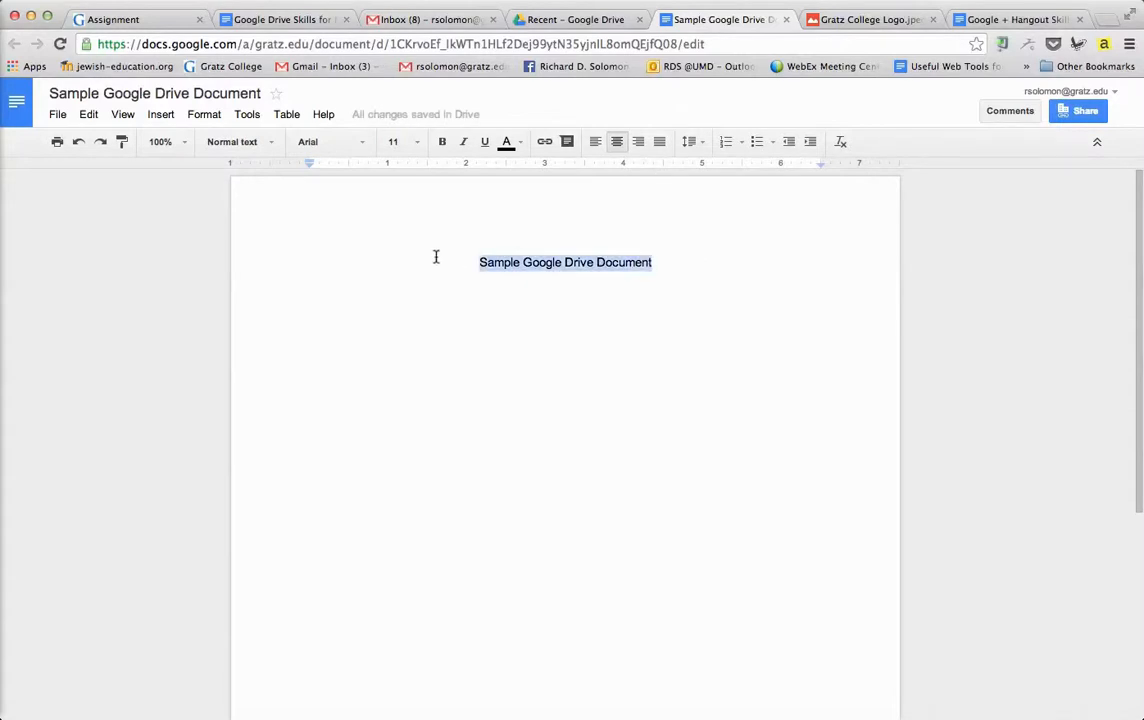
{"action": "left_click", "coordinate": [445, 143]}
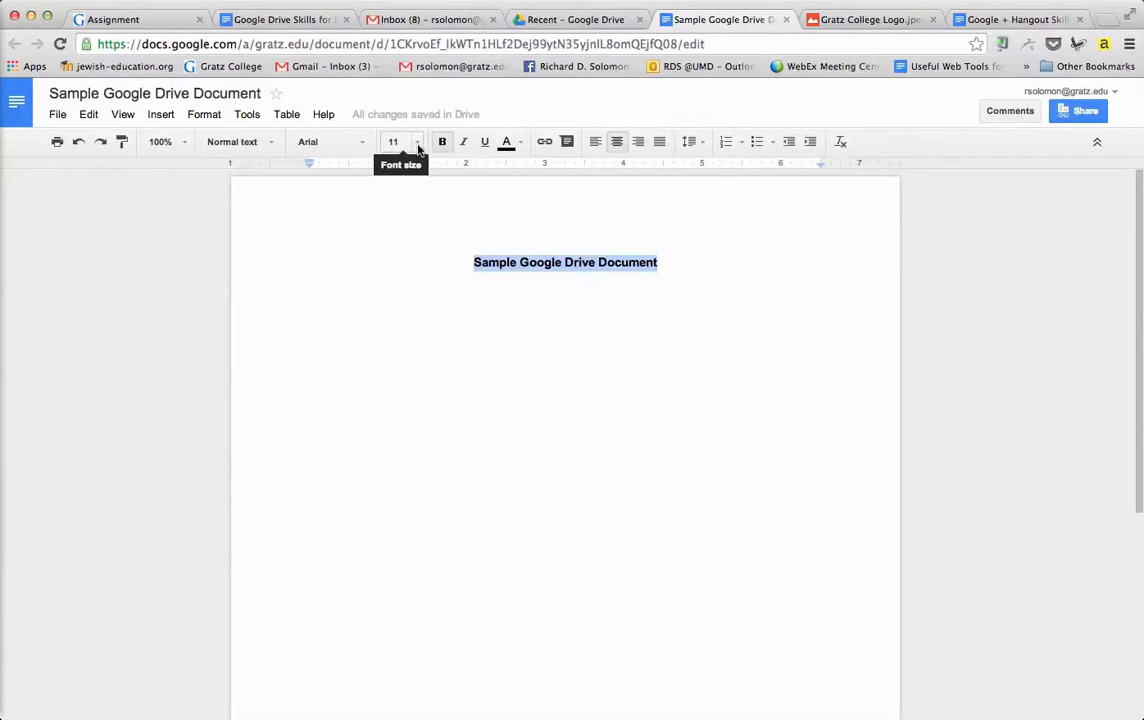
{"action": "left_click", "coordinate": [419, 145]}
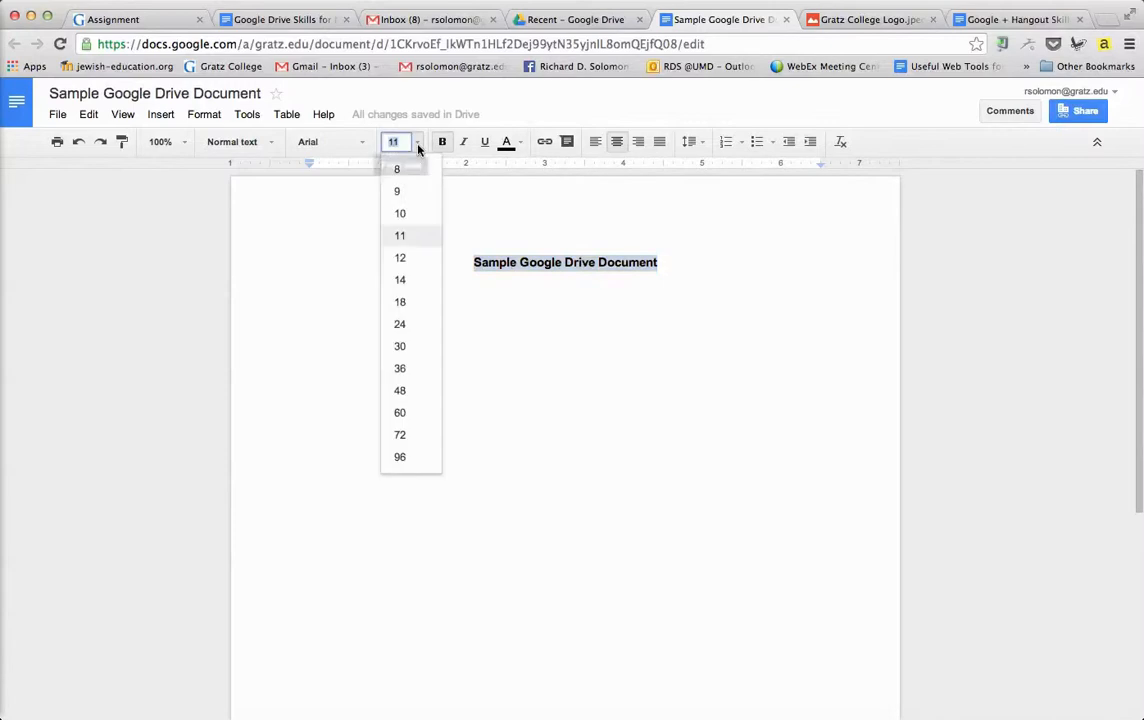
{"action": "left_click", "coordinate": [399, 324]}
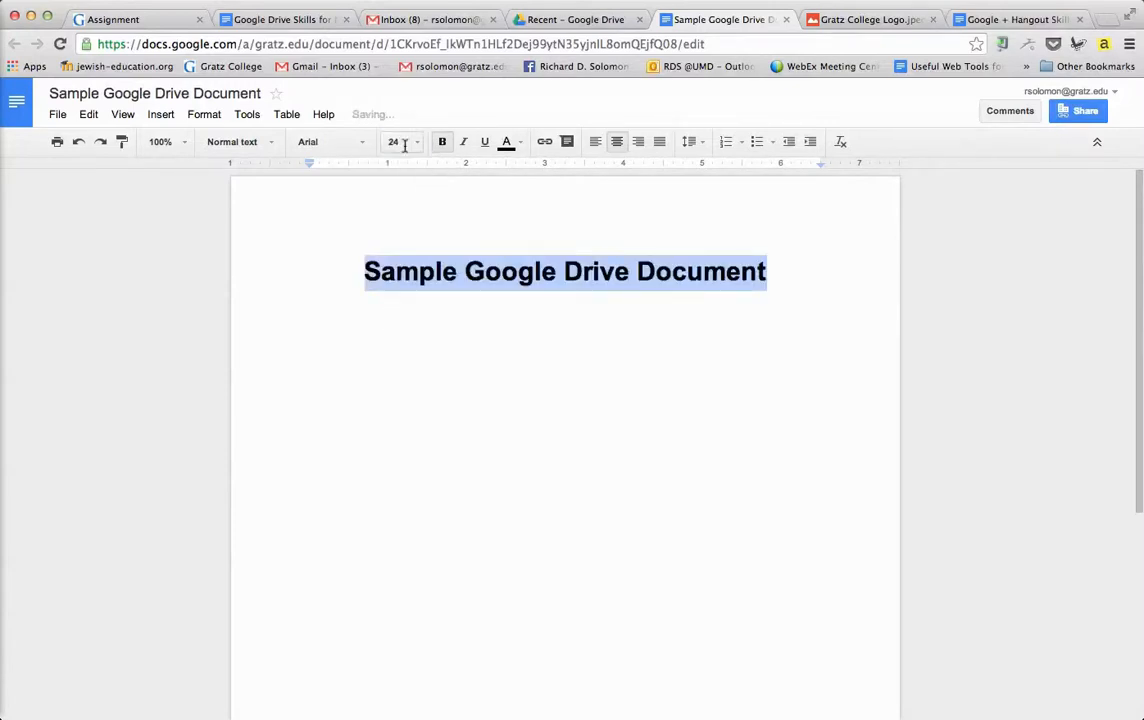
{"action": "left_click", "coordinate": [364, 145]}
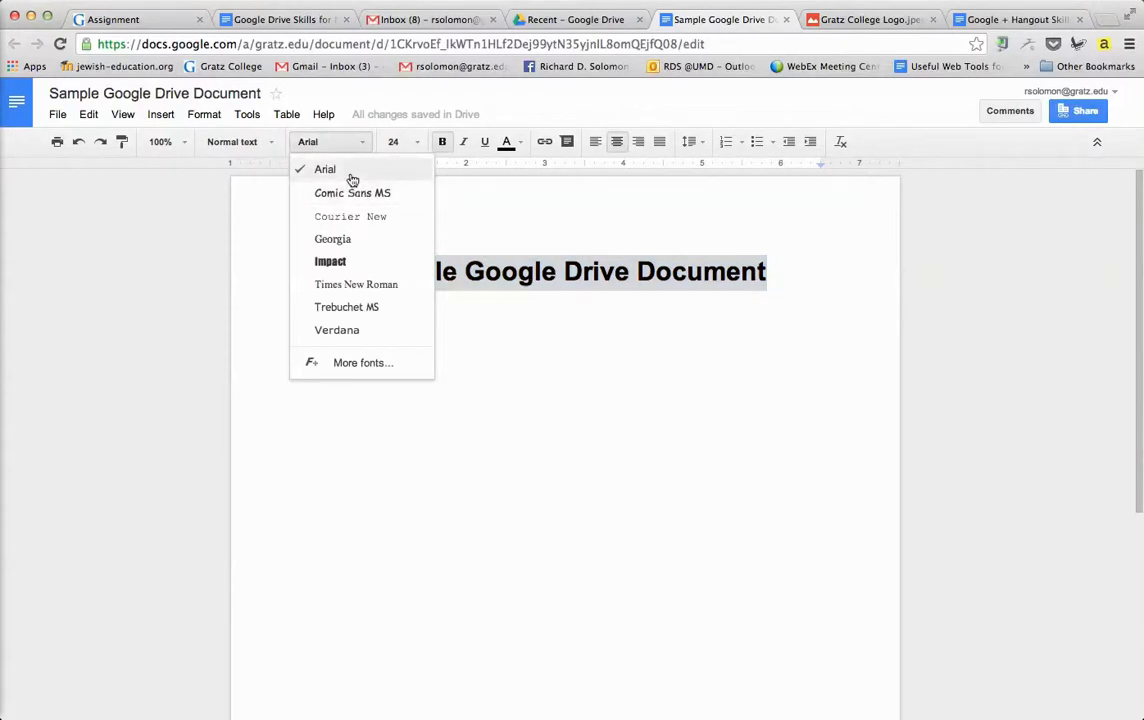
{"action": "left_click", "coordinate": [351, 172]}
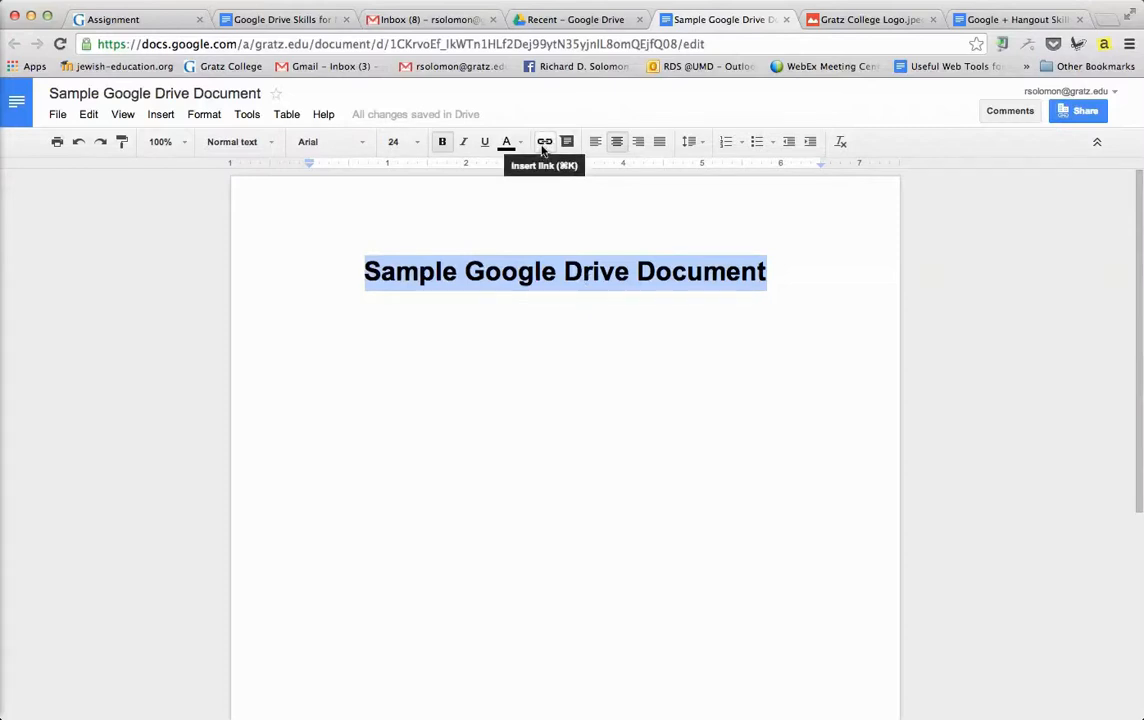
- Look over the link options for the title and the available paragraph styles with their default-style options
{"action": "left_click", "coordinate": [544, 143]}
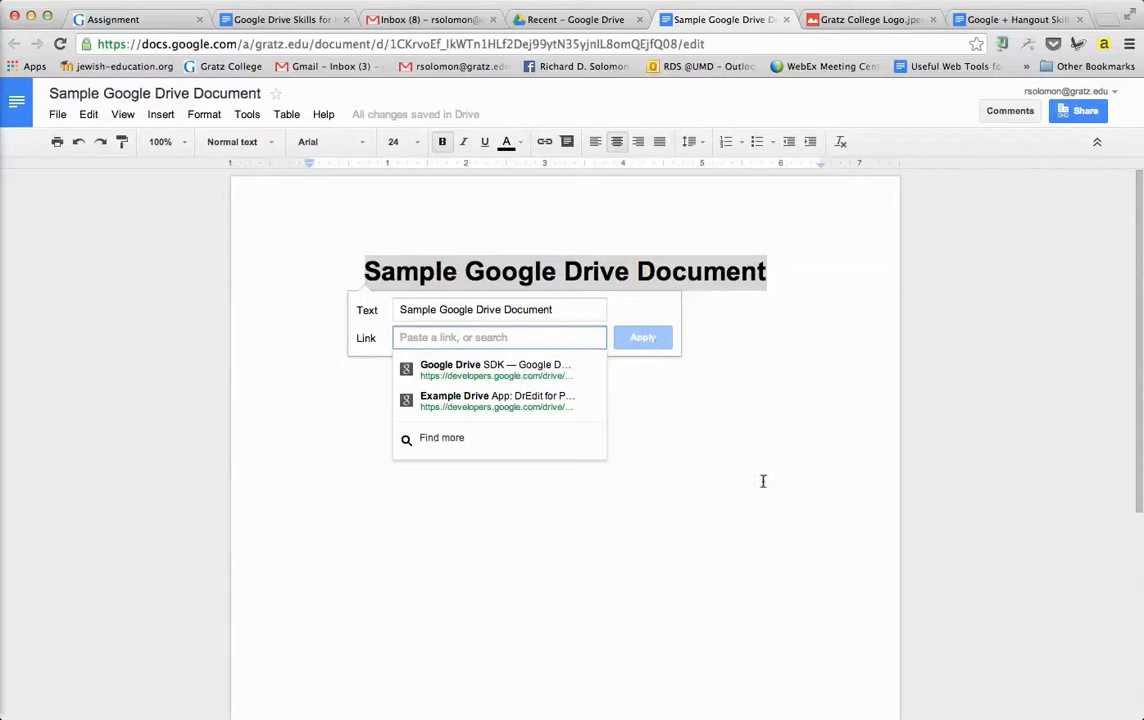
{"action": "left_click", "coordinate": [318, 418]}
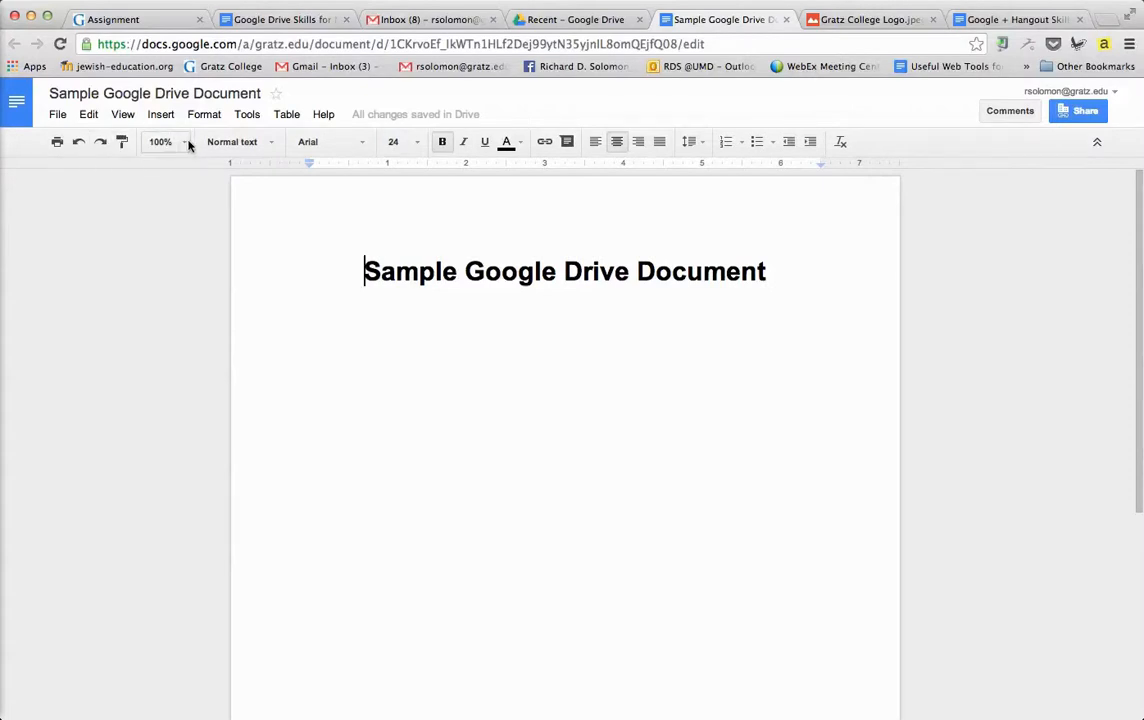
{"action": "left_click", "coordinate": [270, 144]}
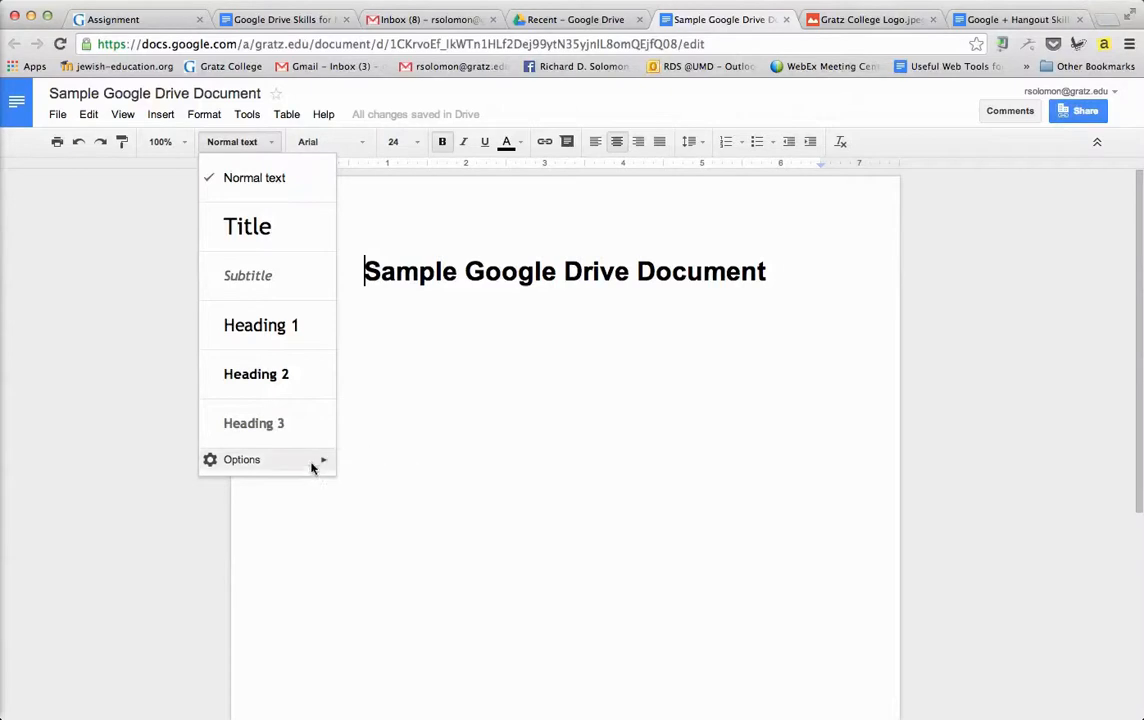
{"action": "mouse_move", "coordinate": [318, 466]}
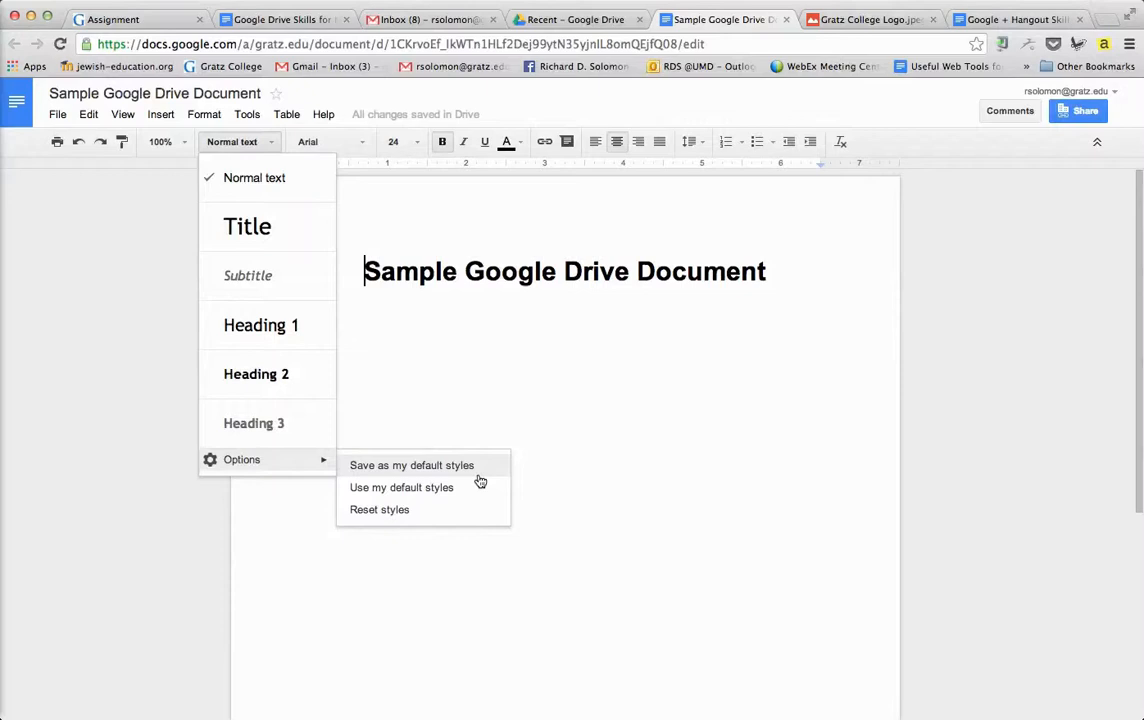
{"action": "left_click", "coordinate": [466, 367]}
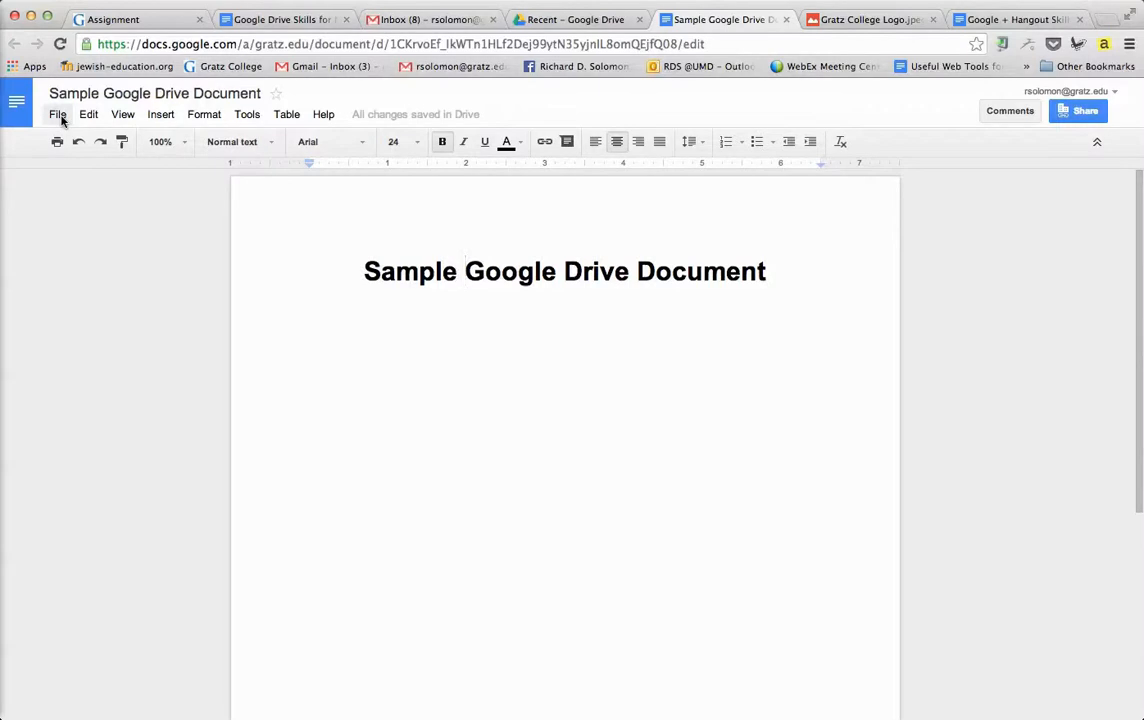
- Attach the comment "This is my comment" to the word "Google" in the title
{"action": "left_click", "coordinate": [566, 144]}
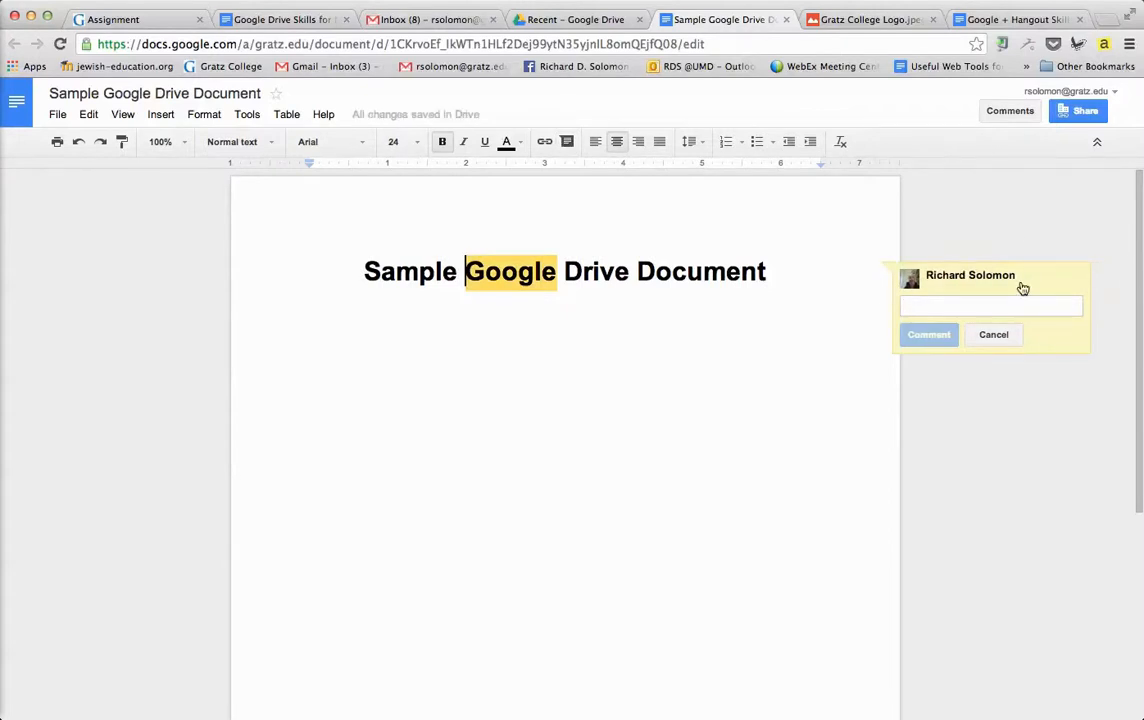
{"action": "type", "text": "This is my comment"}
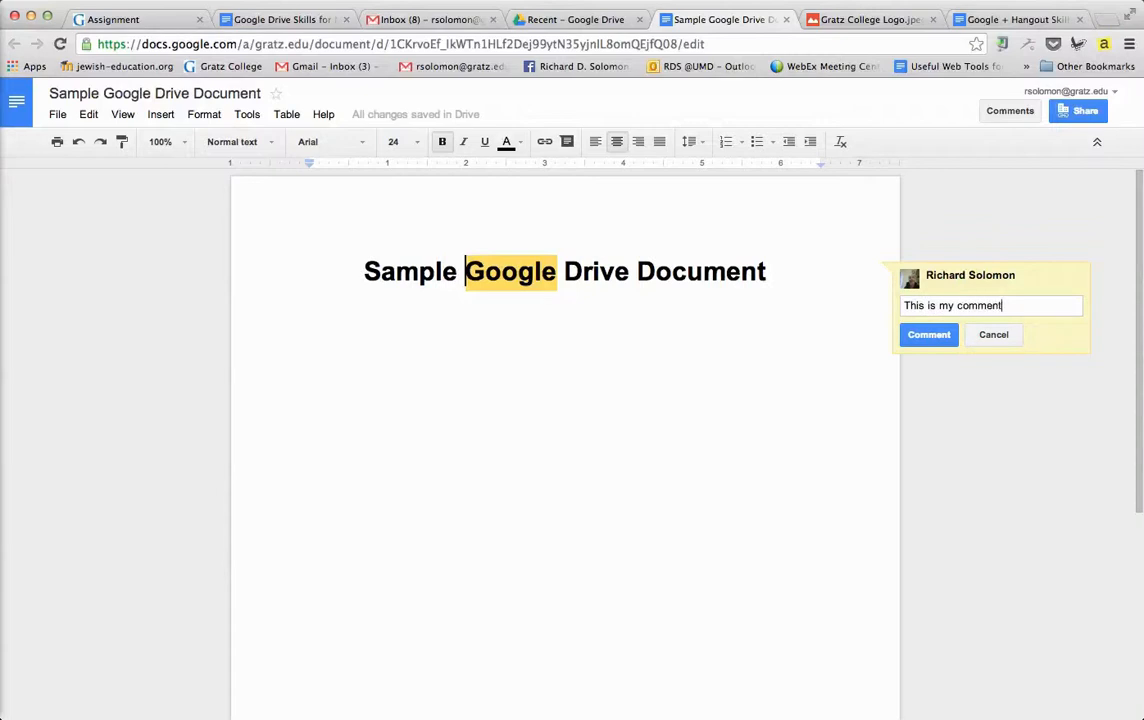
{"action": "left_click", "coordinate": [940, 334]}
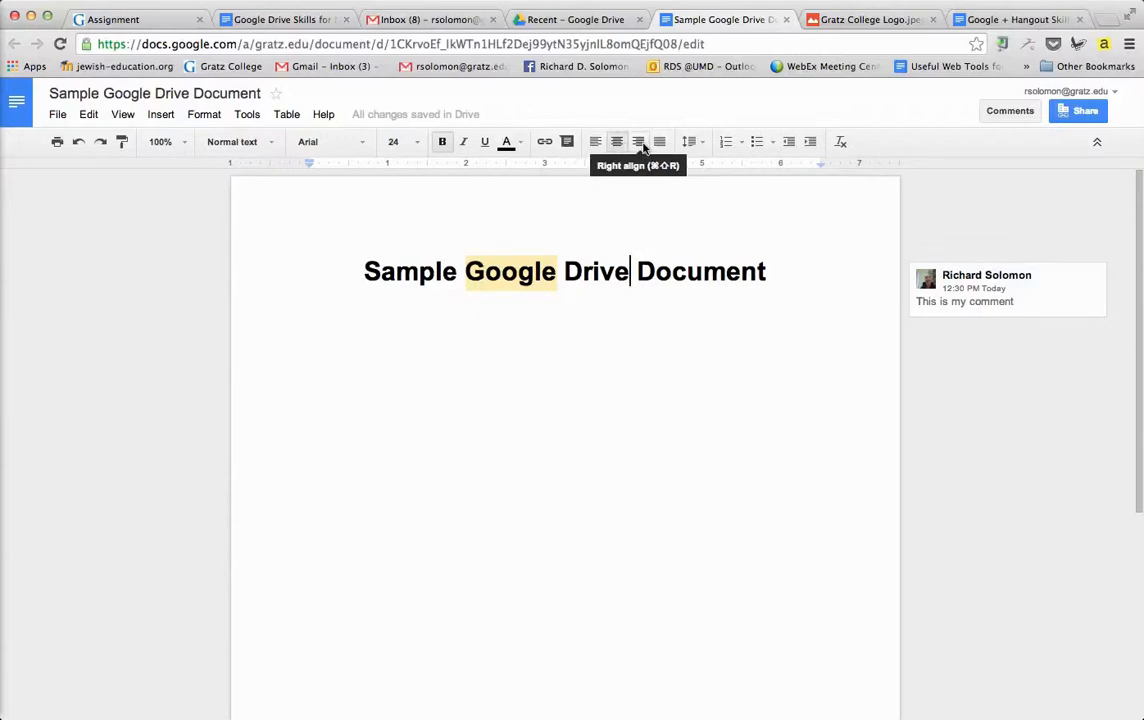
- Start a left-aligned numbered list below the title with the first item "First bullet"
{"action": "left_click", "coordinate": [826, 272]}
{"action": "key", "text": "Return"}
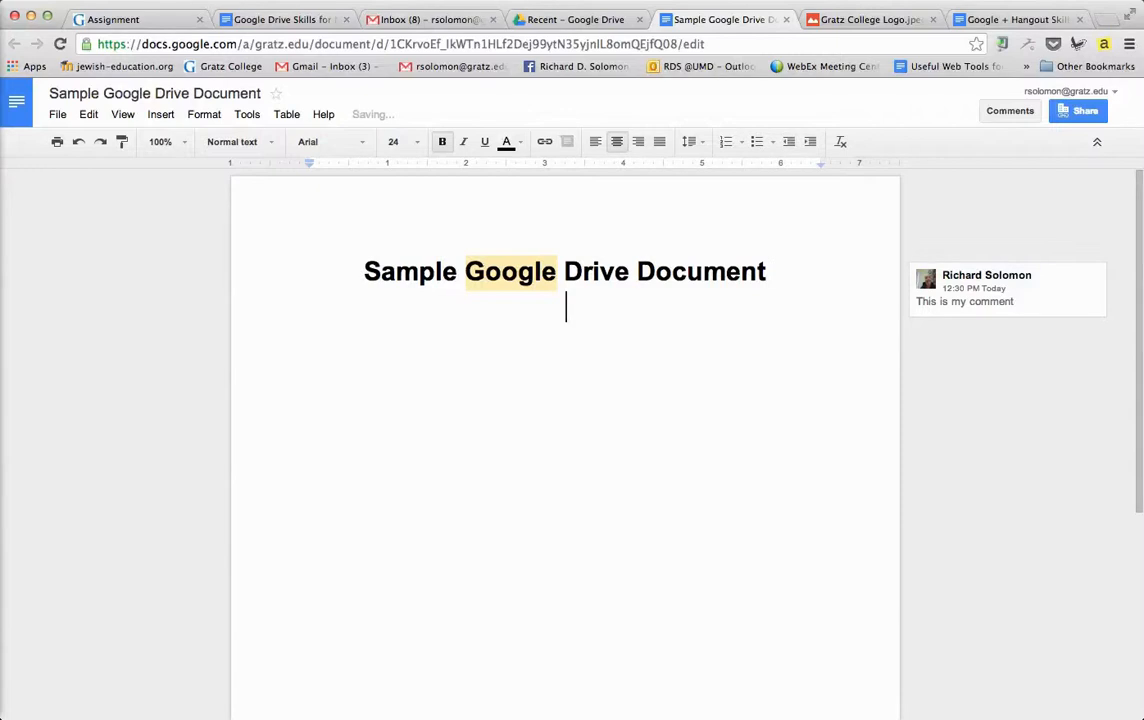
{"action": "left_click", "coordinate": [594, 146]}
{"action": "left_click", "coordinate": [726, 144]}
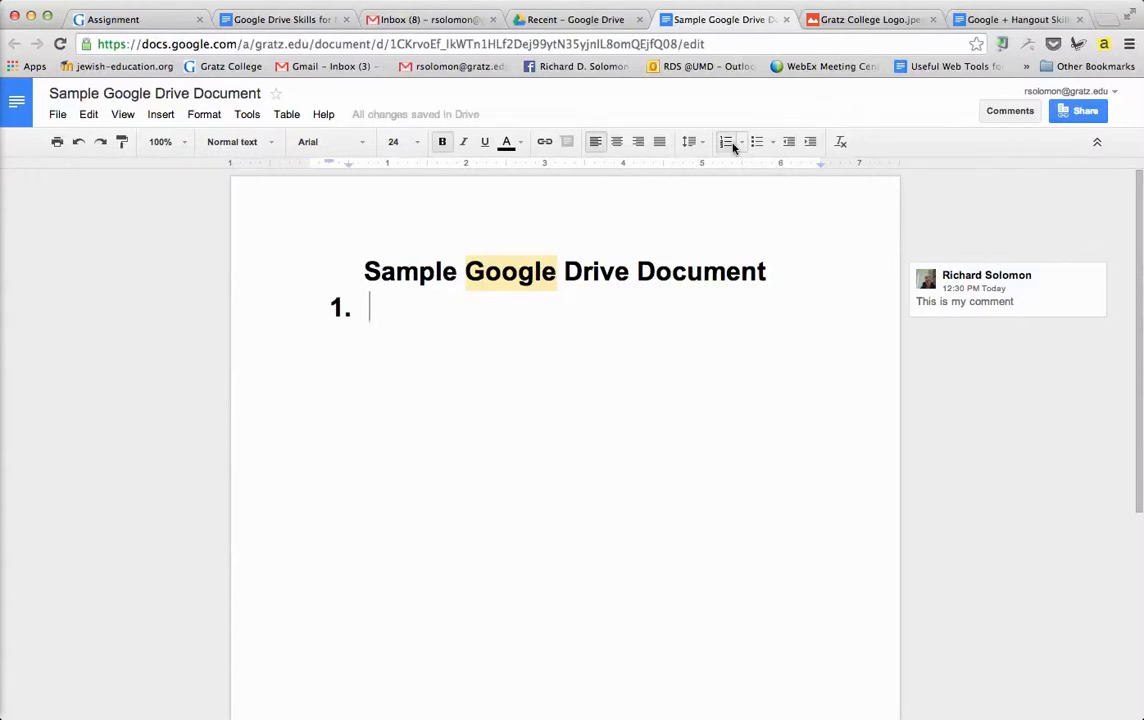
{"action": "type", "text": "Fir"}
{"action": "type", "text": "Bu"}
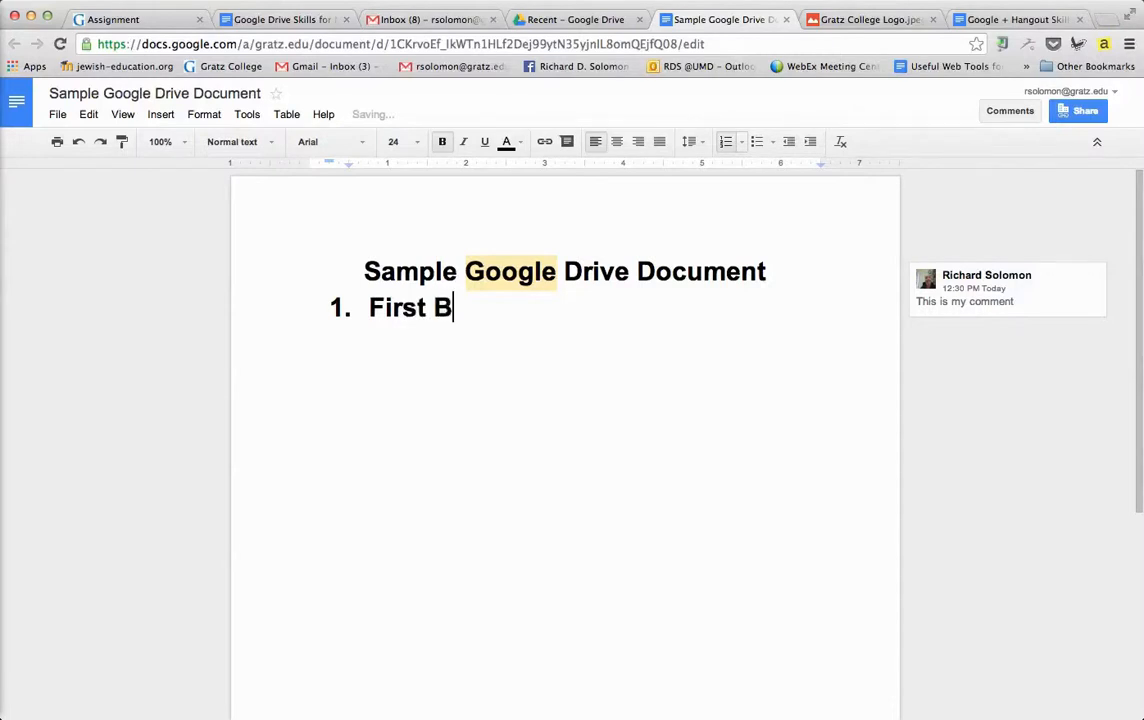
{"action": "key", "text": "BackSpace"}
{"action": "key", "text": "BackSpace"}
{"action": "type", "text": "bullet"}
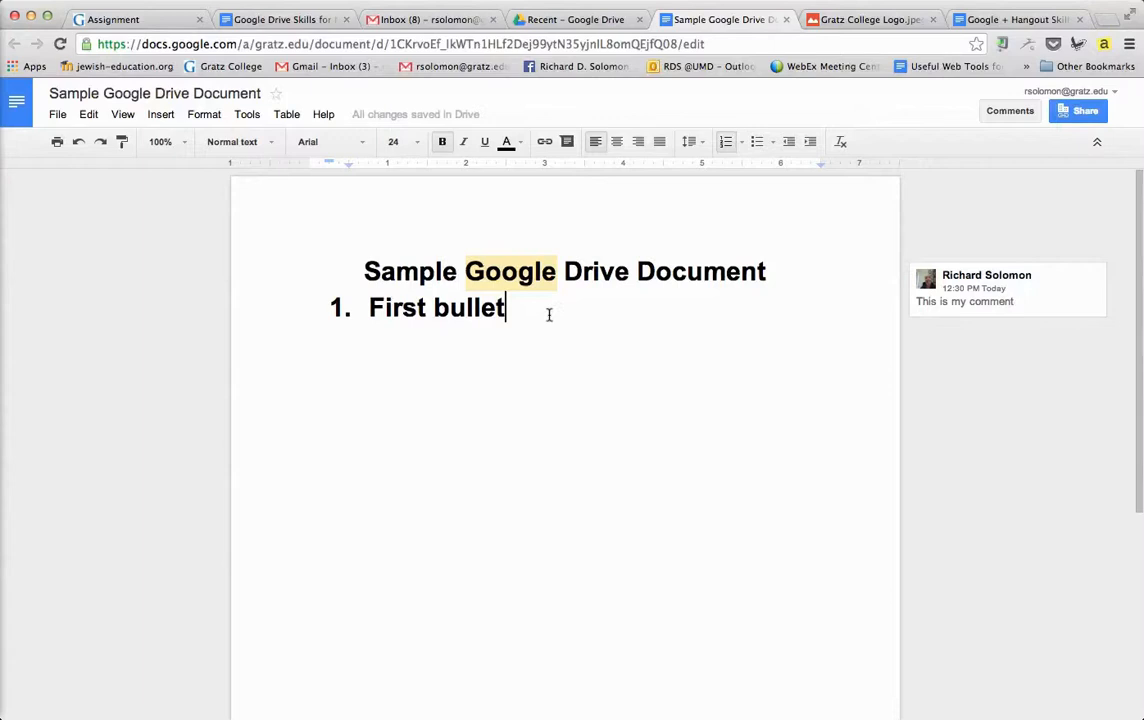
- Format the "First bullet" list item as red, italic and underlined text
{"action": "left_click_drag", "start_coordinate": [554, 312], "coordinate": [364, 308]}
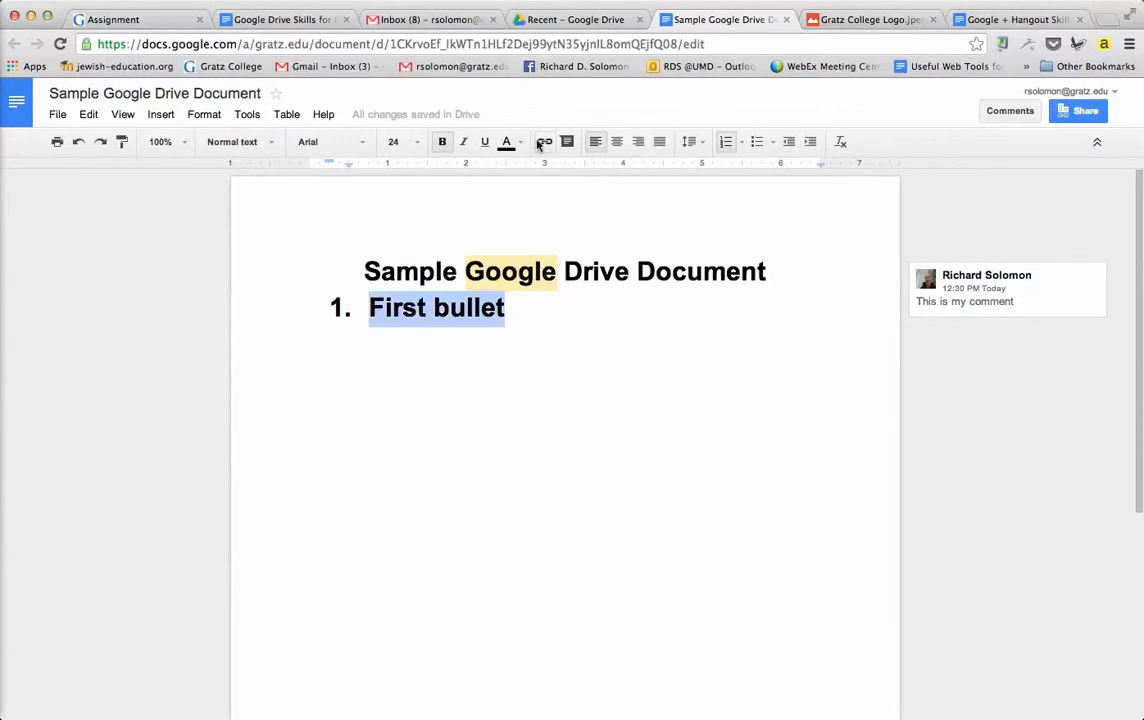
{"action": "left_click", "coordinate": [519, 146]}
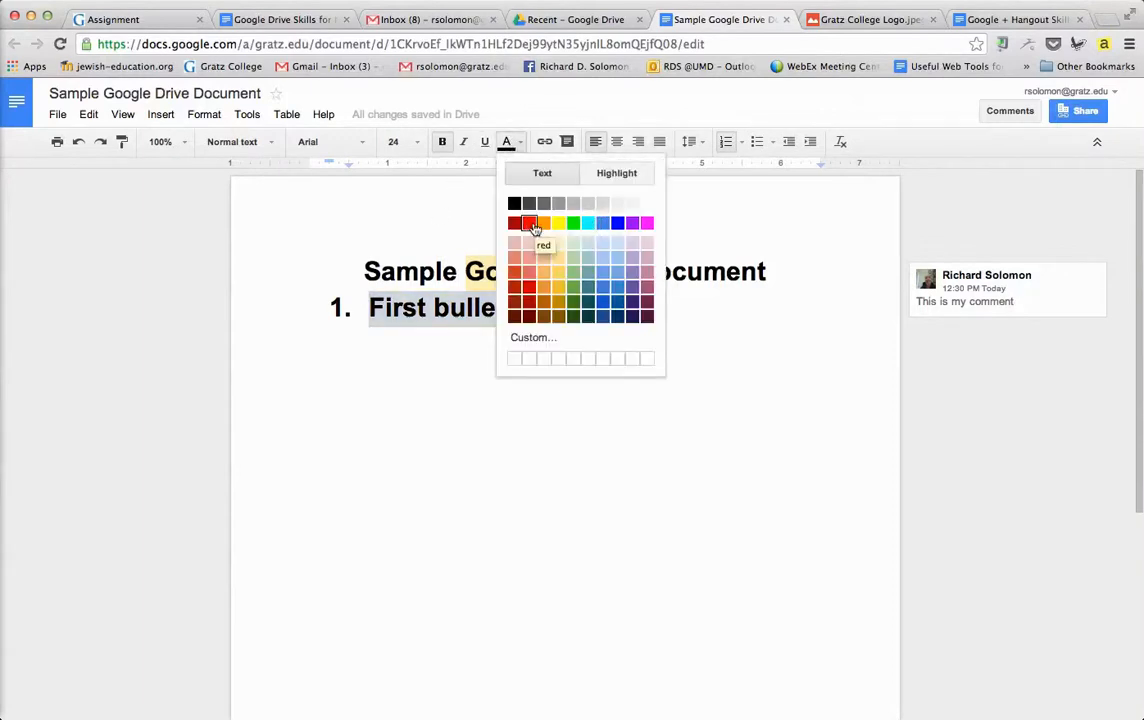
{"action": "left_click", "coordinate": [527, 222]}
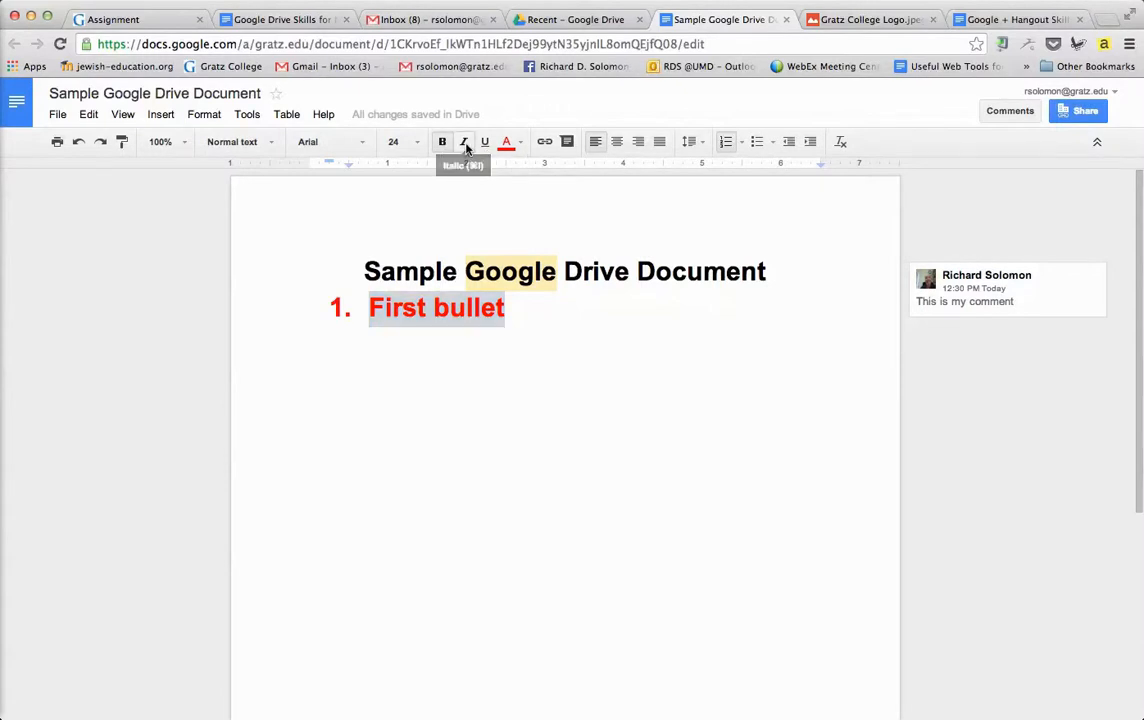
{"action": "left_click", "coordinate": [464, 143]}
{"action": "left_click", "coordinate": [487, 143]}
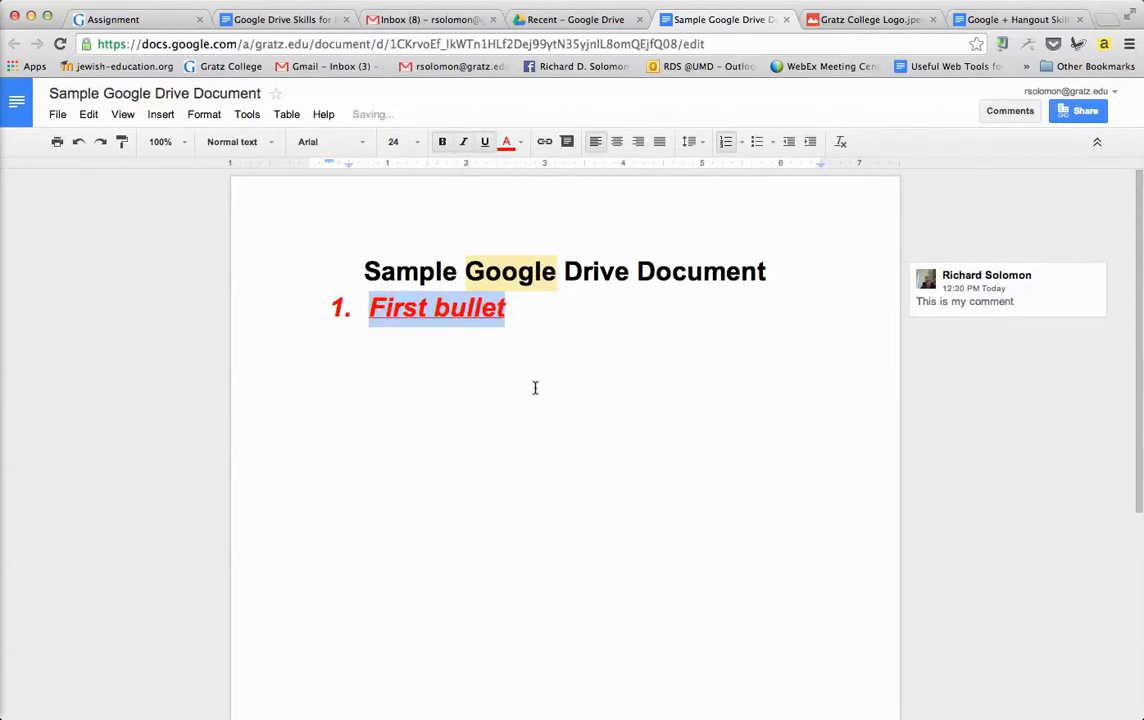
- Add a second numbered item reading "Second bullet" below the first one
{"action": "left_click", "coordinate": [538, 309]}
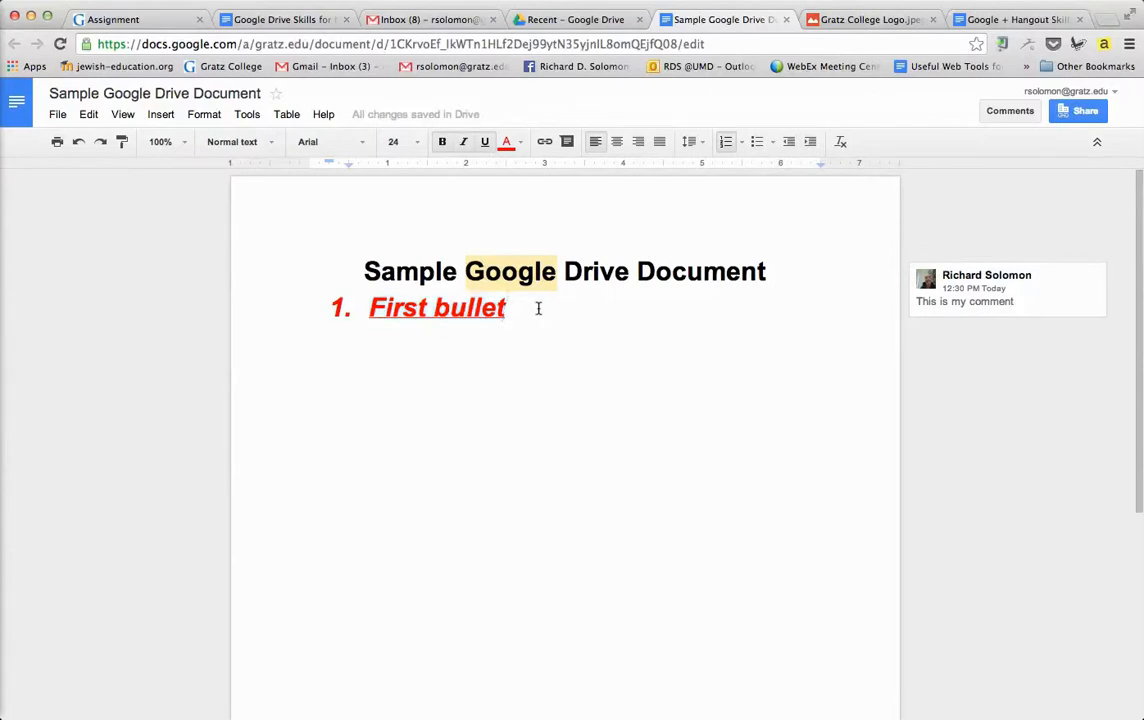
{"action": "key", "text": "Return"}
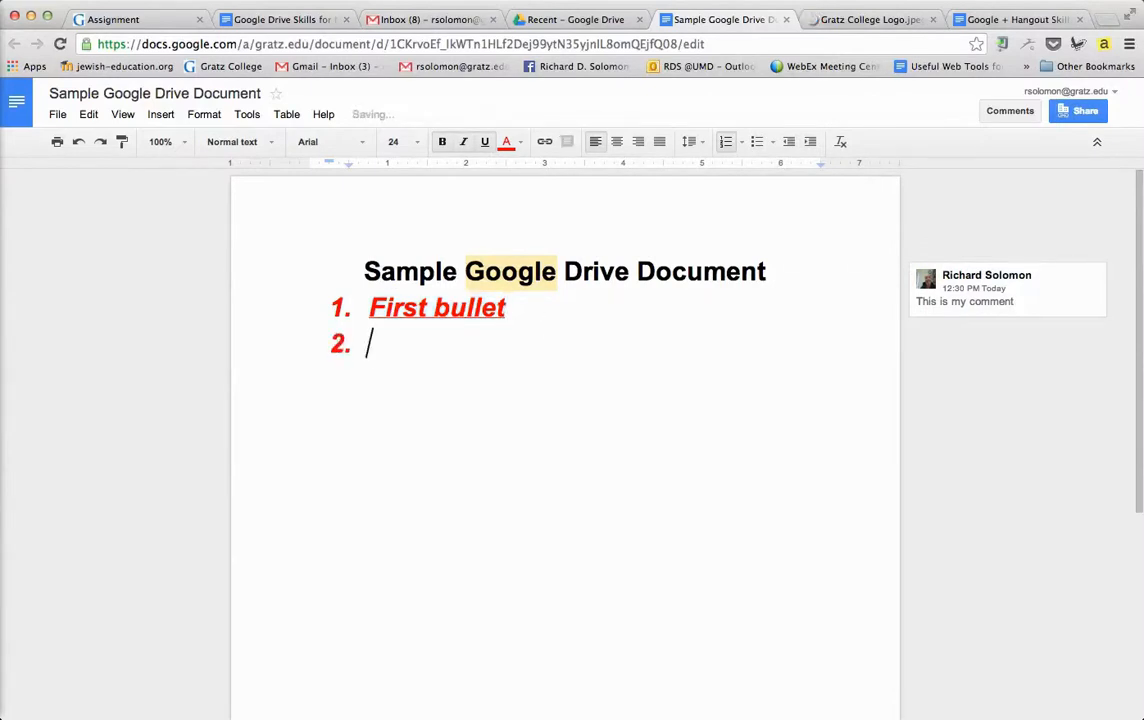
{"action": "type", "text": "De"}
{"action": "key", "text": "BackSpace"}
{"action": "key", "text": "BackSpace"}
{"action": "type", "text": "Second "}
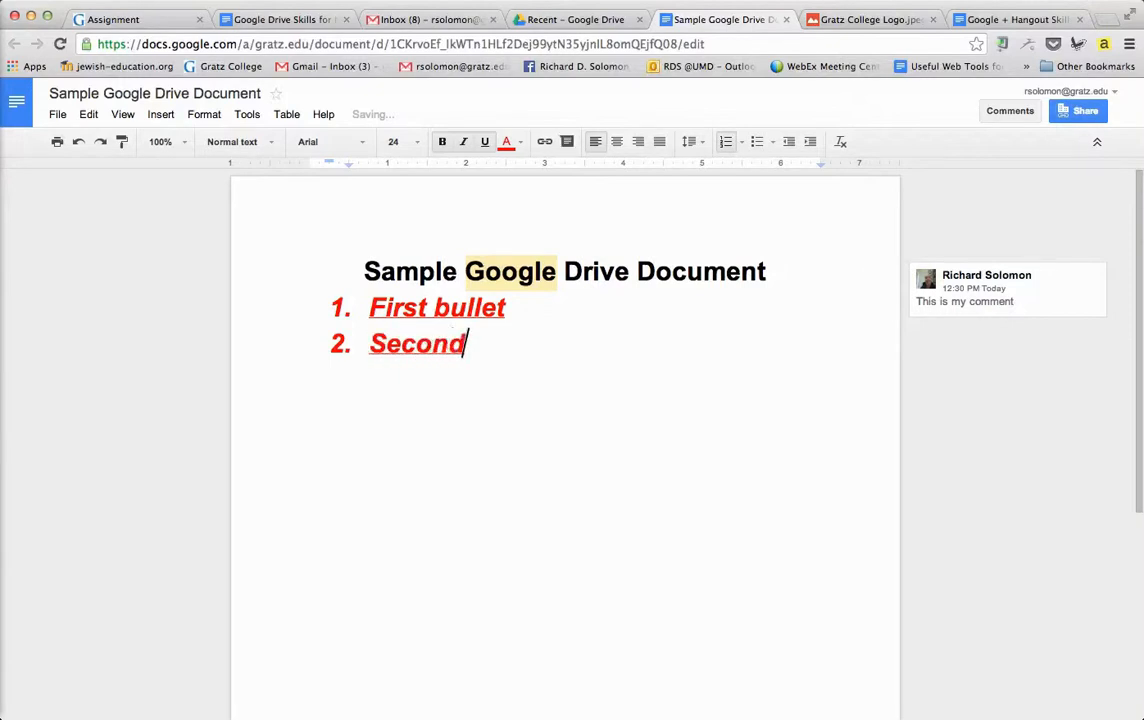
{"action": "type", "text": "bullt"}
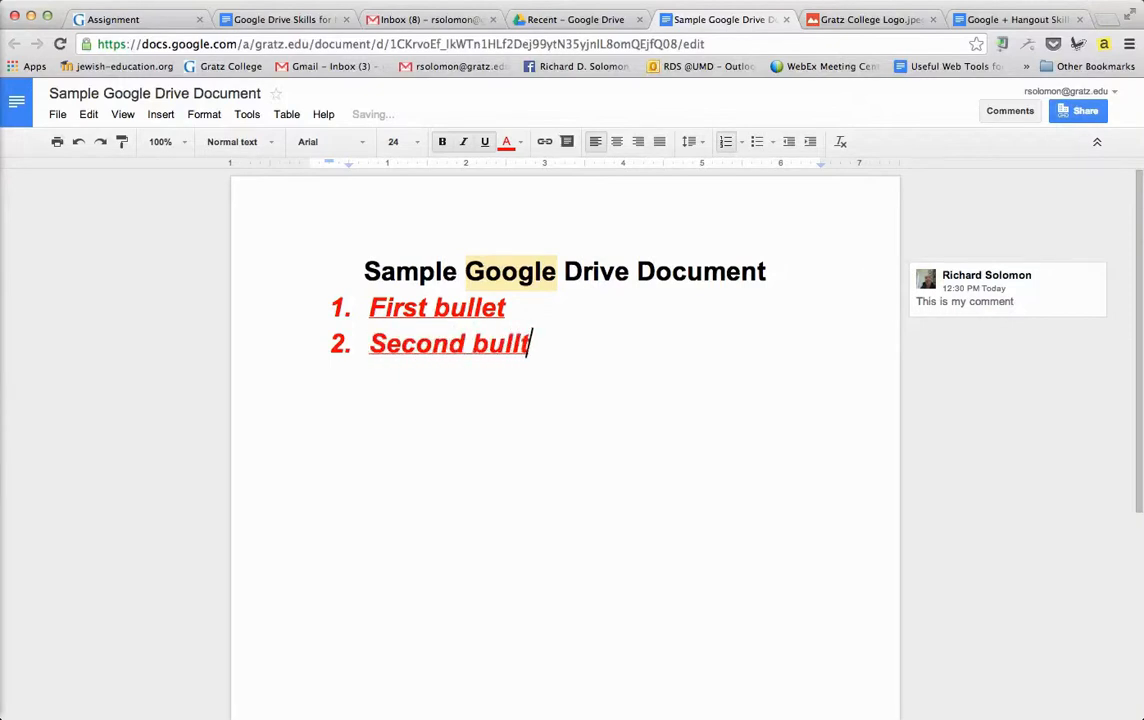
{"action": "type", "text": "e"}
{"action": "key", "text": "BackSpace"}
{"action": "key", "text": "BackSpace"}
{"action": "key", "text": "BackSpace"}
{"action": "type", "text": "let"}
- Colour the "Second bullet" item blue and remove its underline and italics
{"action": "left_click_drag", "start_coordinate": [572, 342], "coordinate": [289, 335]}
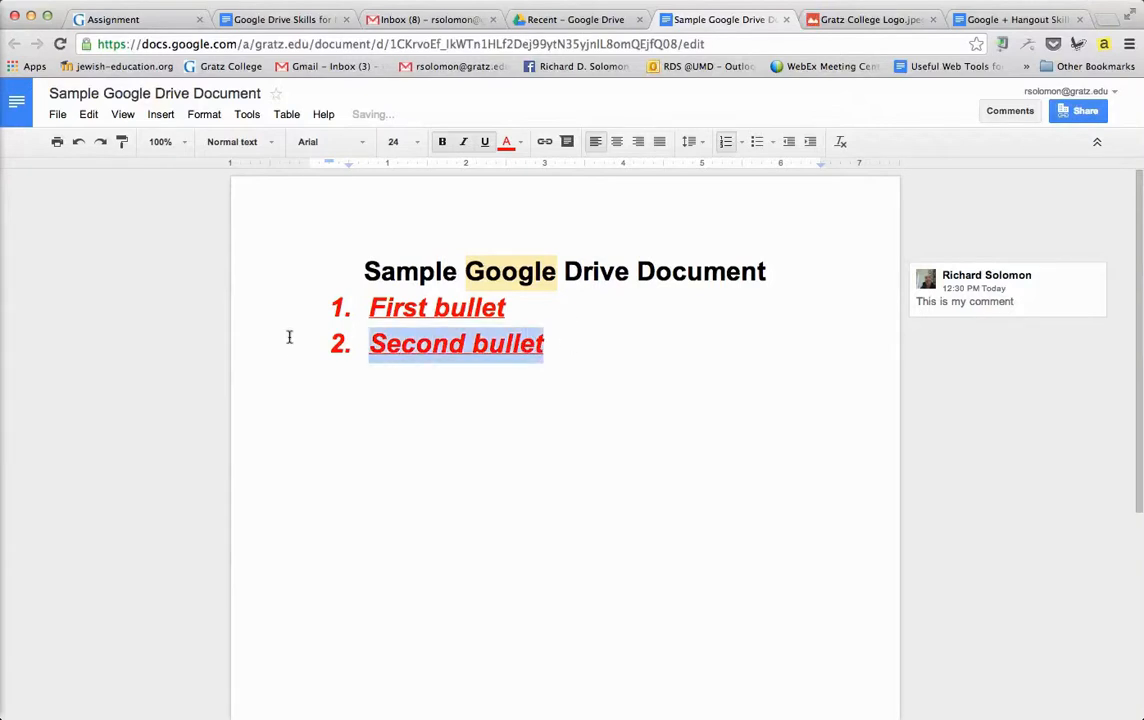
{"action": "left_click", "coordinate": [524, 144]}
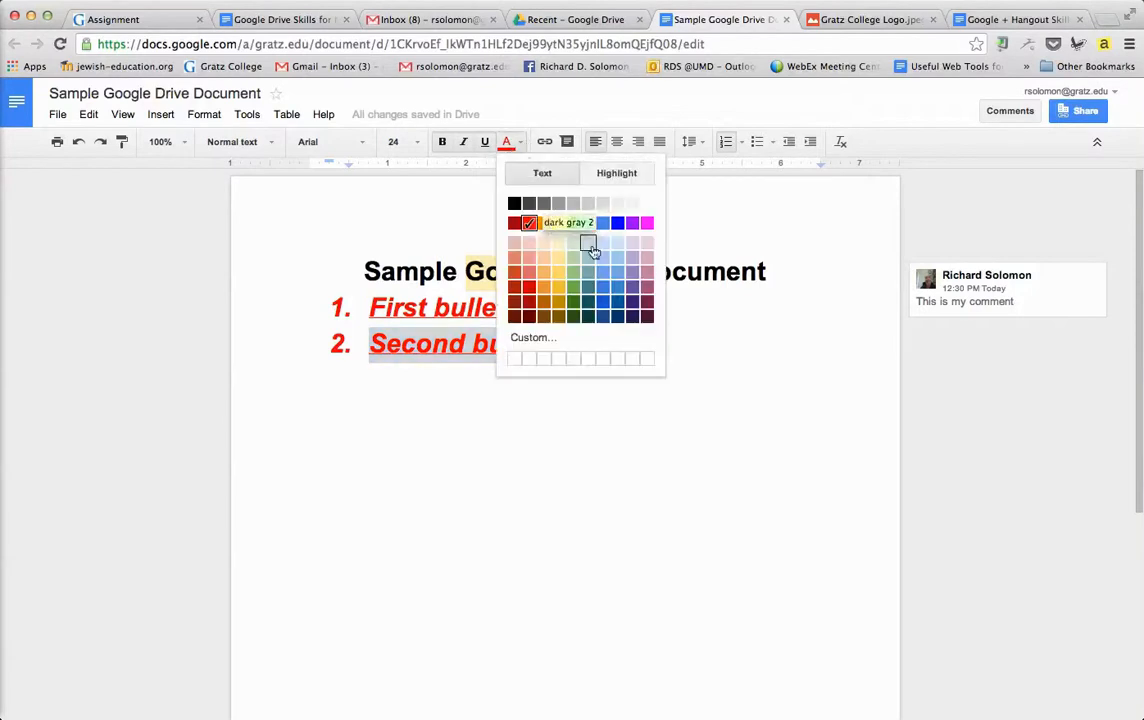
{"action": "left_click", "coordinate": [618, 223]}
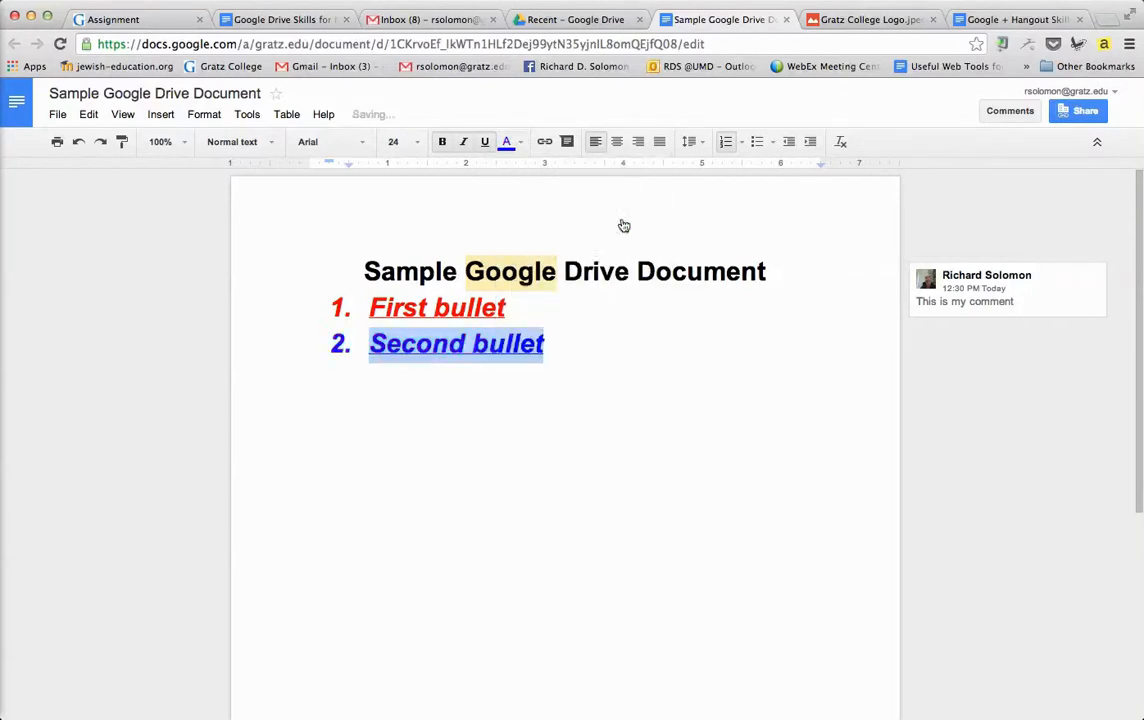
{"action": "left_click", "coordinate": [486, 145]}
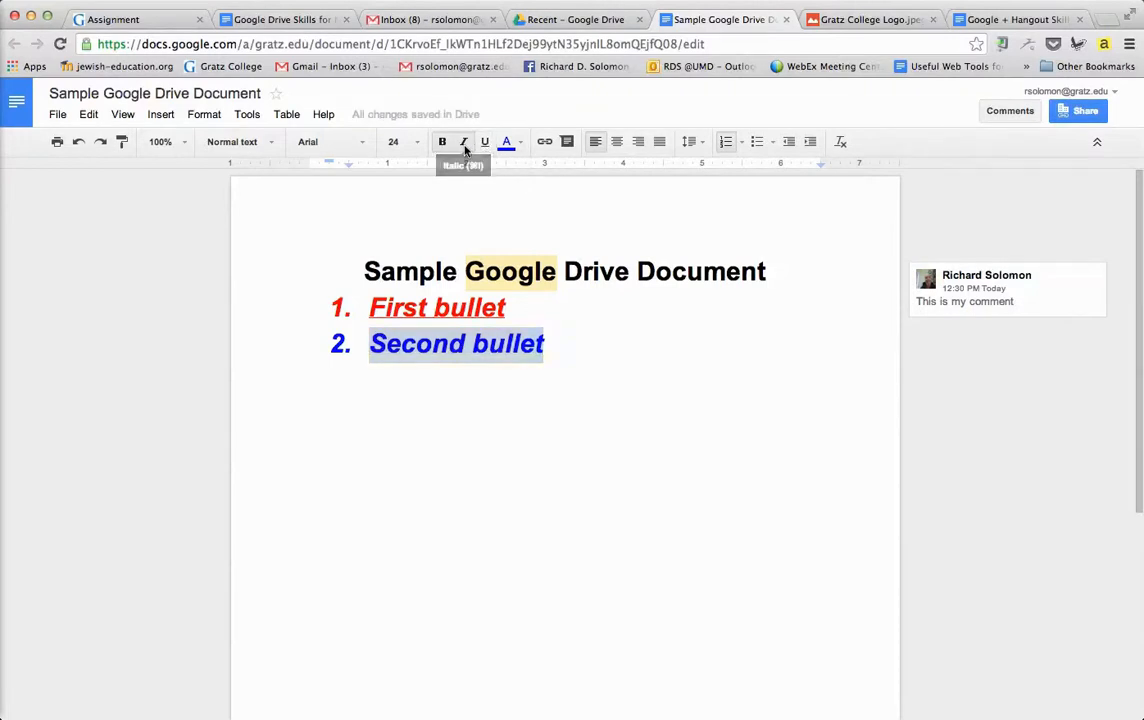
{"action": "left_click", "coordinate": [464, 147]}
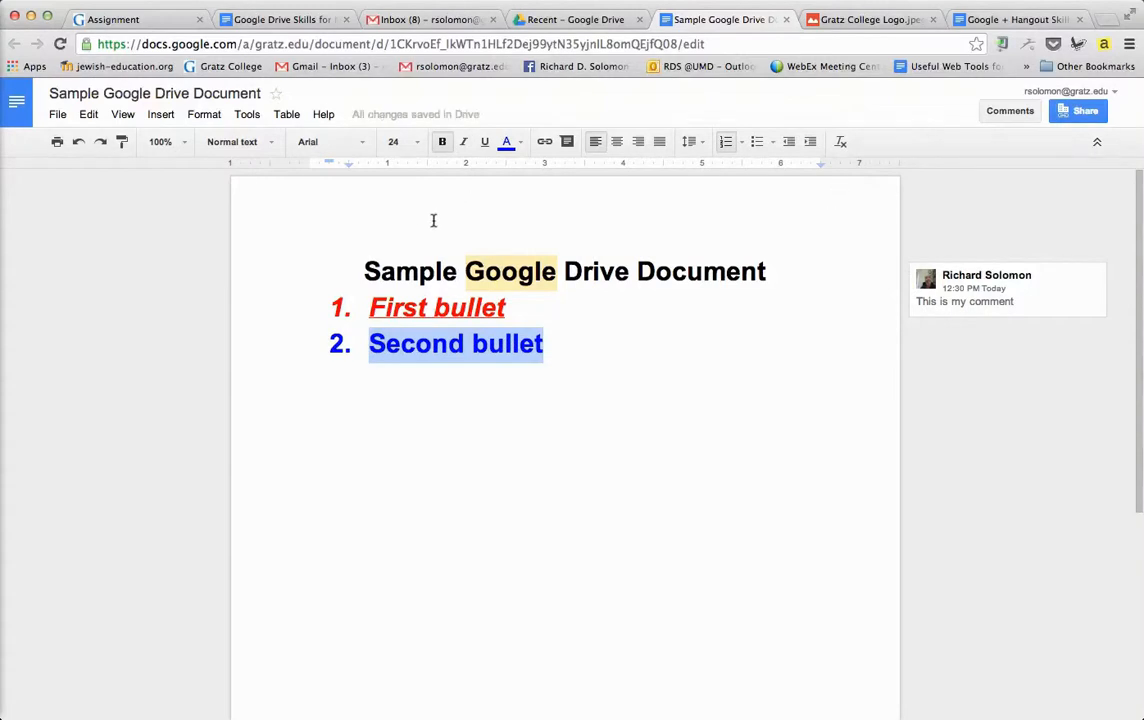
- Review the document's sharing settings and visibility options, and close them without changing the access
{"action": "left_click", "coordinate": [1085, 113]}
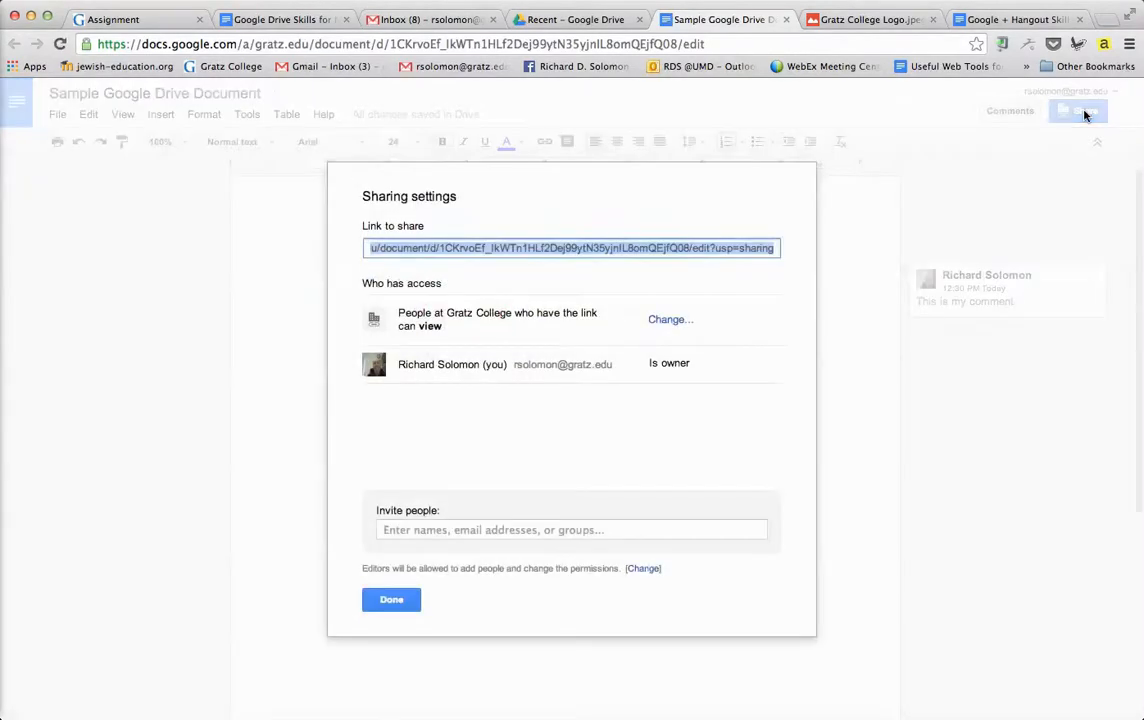
{"action": "left_click", "coordinate": [674, 319]}
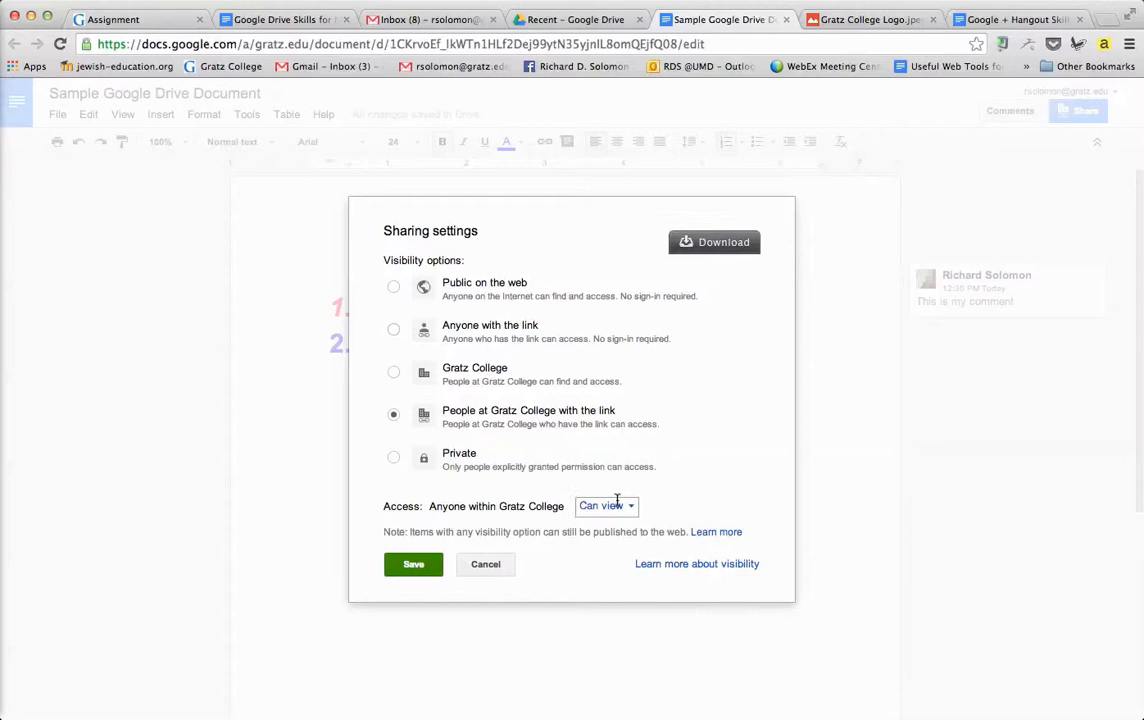
{"action": "left_click", "coordinate": [480, 565]}
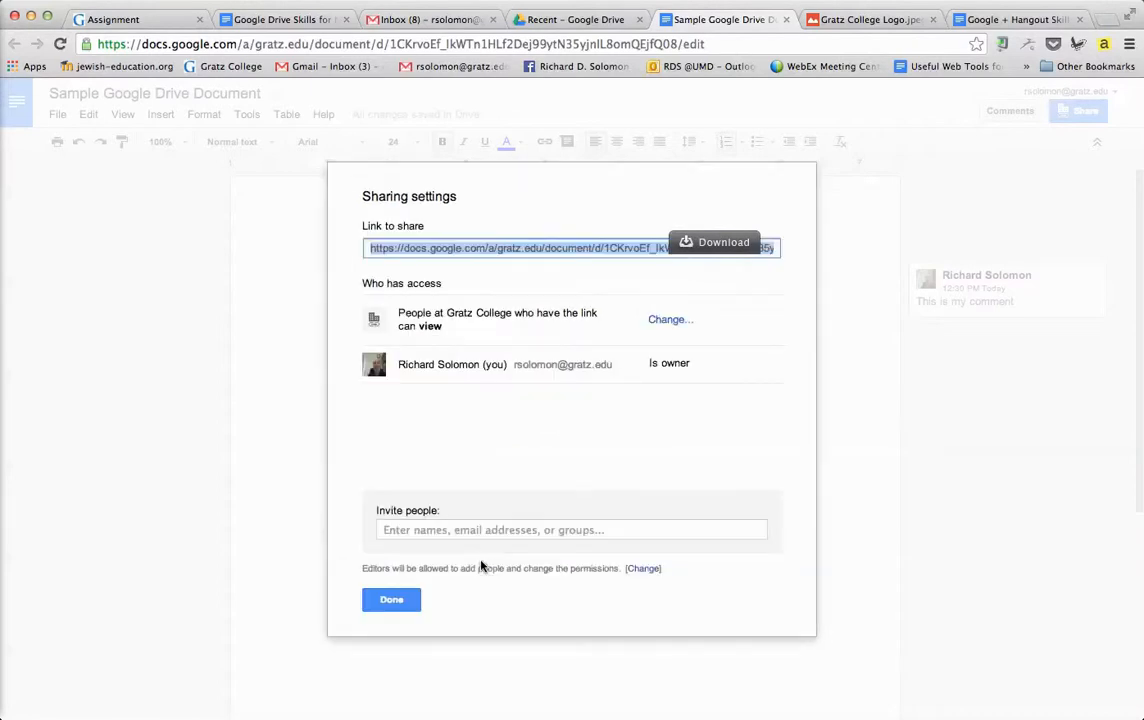
{"action": "left_click", "coordinate": [389, 601]}
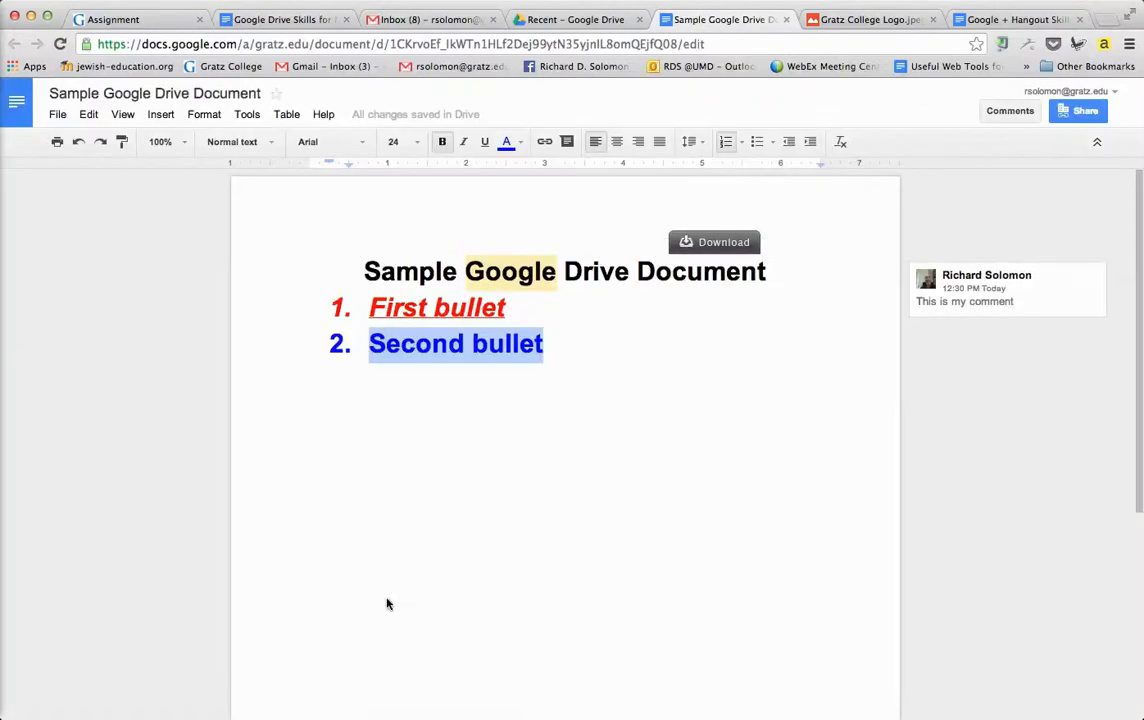
- Review the file types that can be created and the document's rename dialog, and close it without changing the name
{"action": "left_click", "coordinate": [58, 115]}
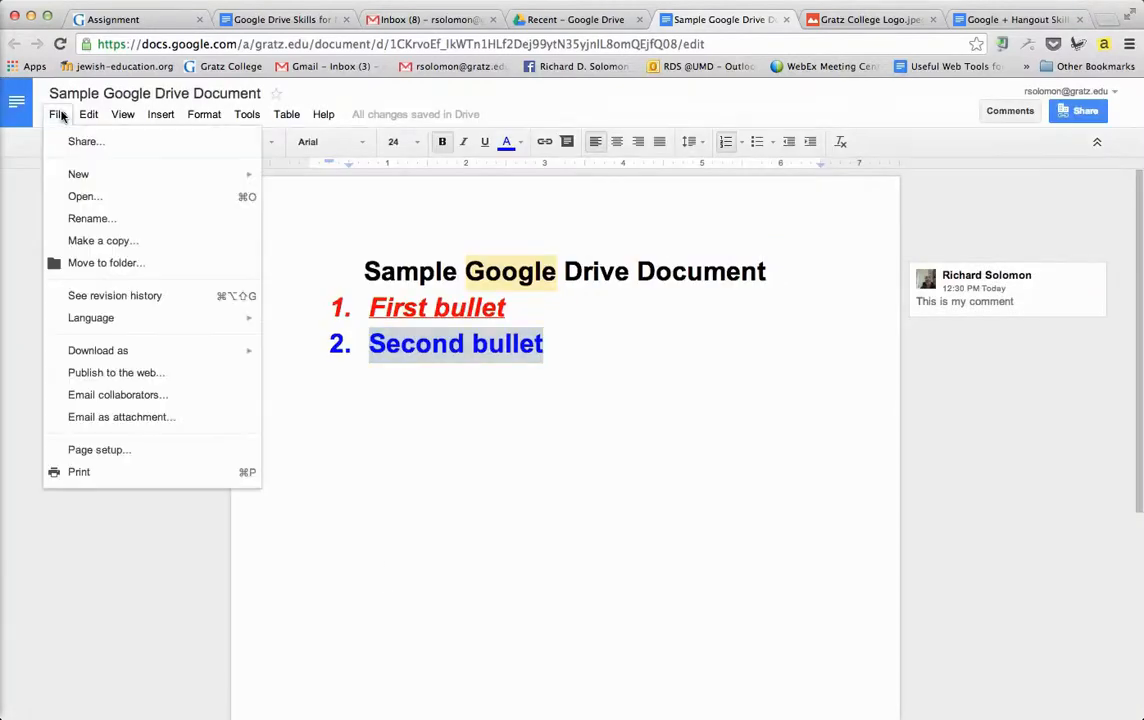
{"action": "mouse_move", "coordinate": [79, 176]}
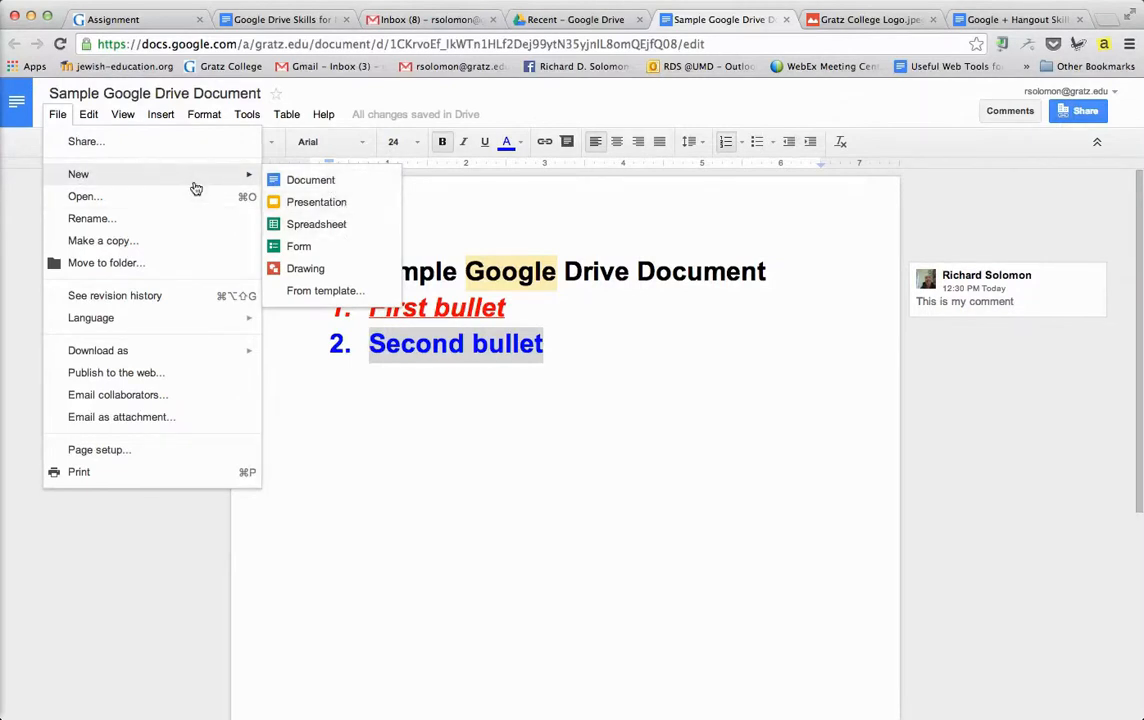
{"action": "left_click", "coordinate": [117, 226]}
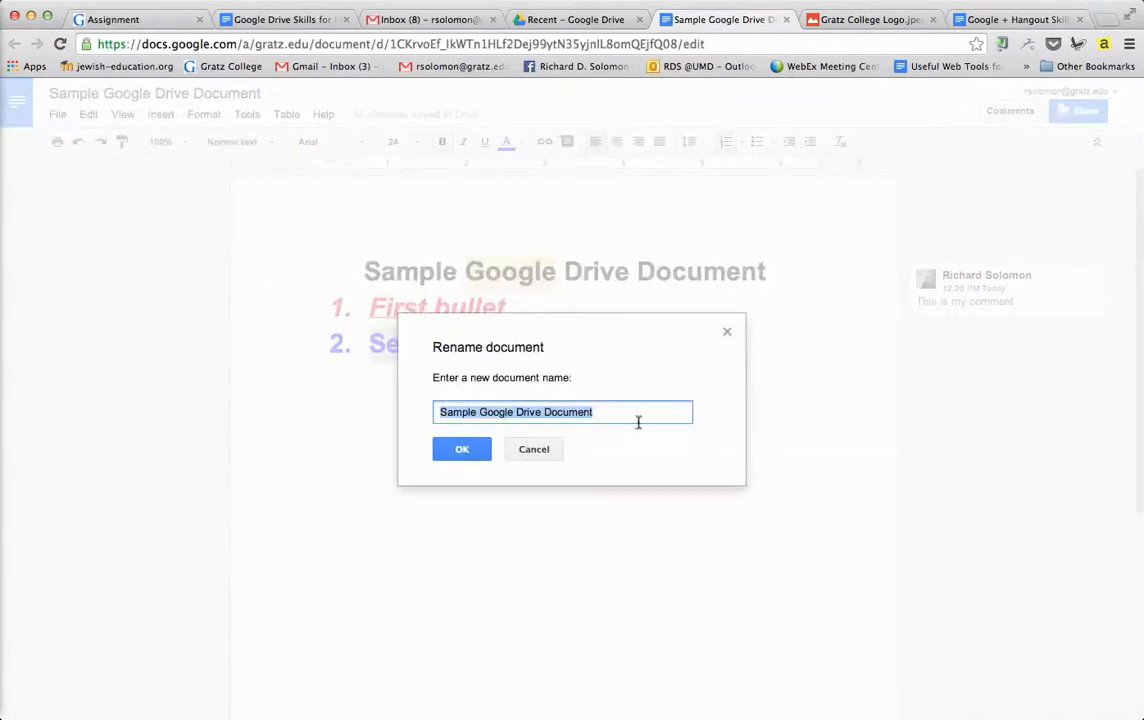
{"action": "left_click", "coordinate": [529, 451]}
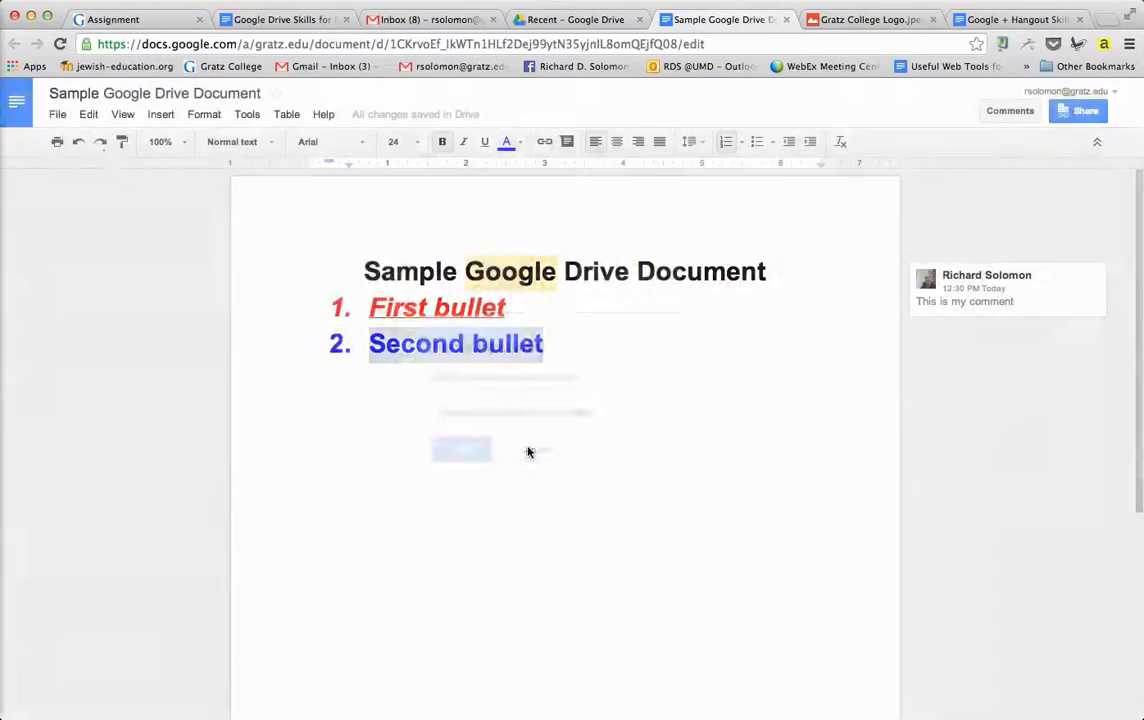
- Make a copy of the document named "Copy of Sample Google Drive Document" and share it with the same people
{"action": "left_click", "coordinate": [58, 116]}
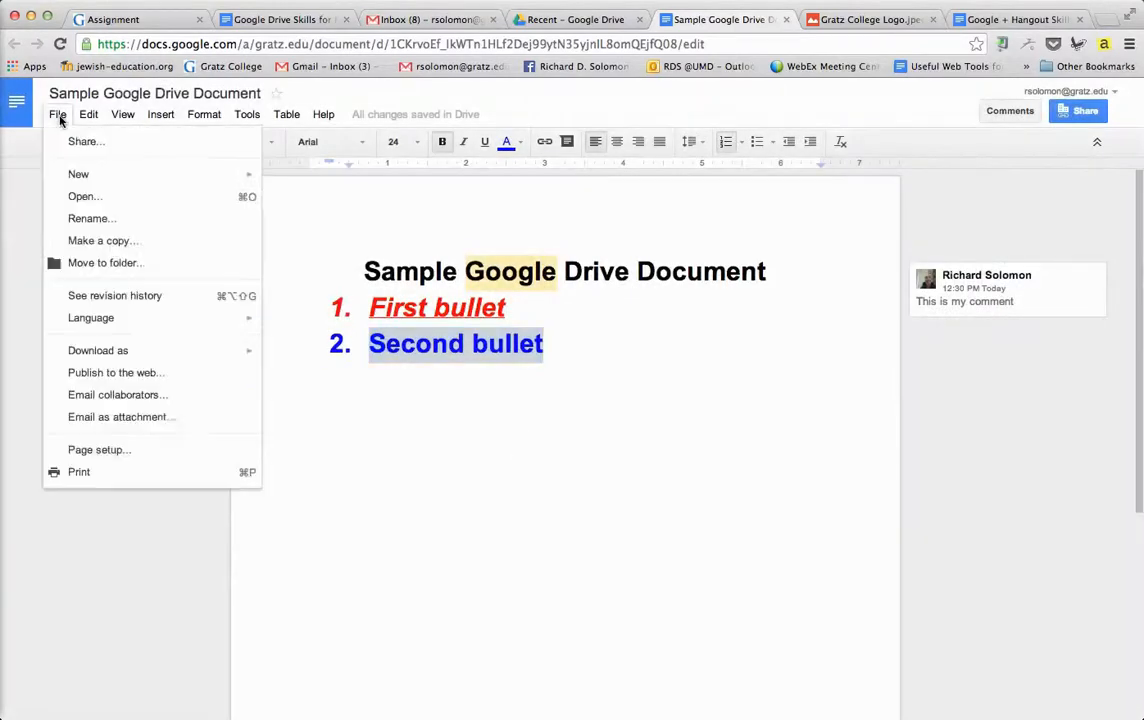
{"action": "left_click", "coordinate": [102, 241]}
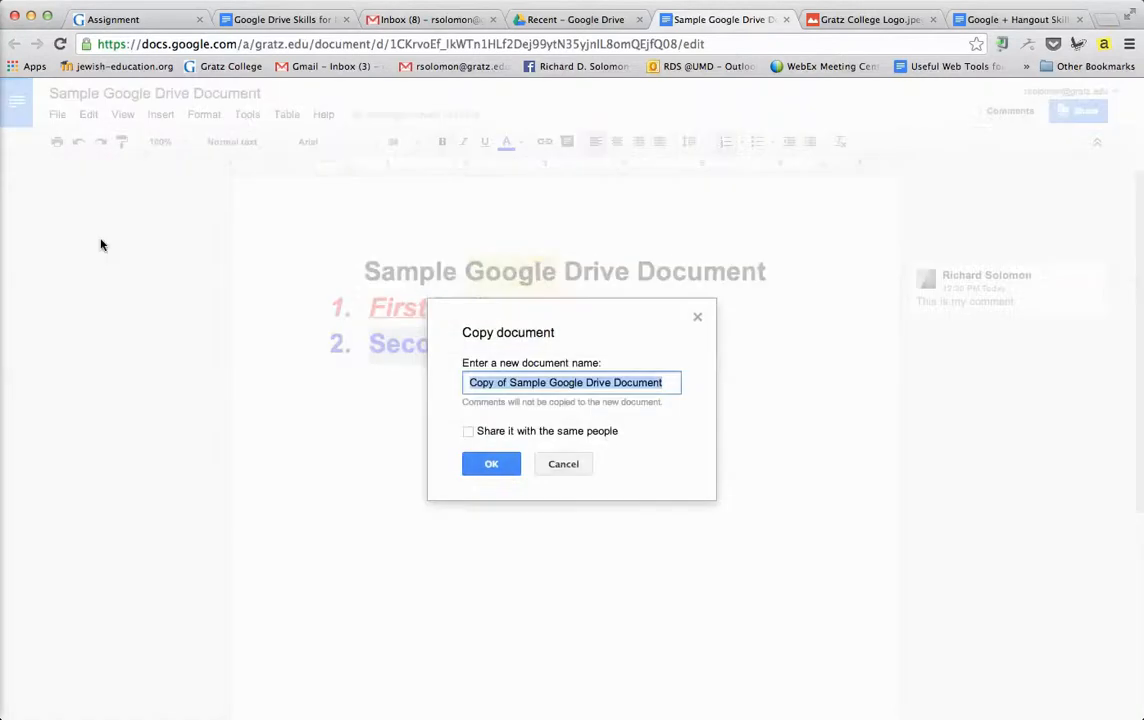
{"action": "left_click", "coordinate": [469, 432]}
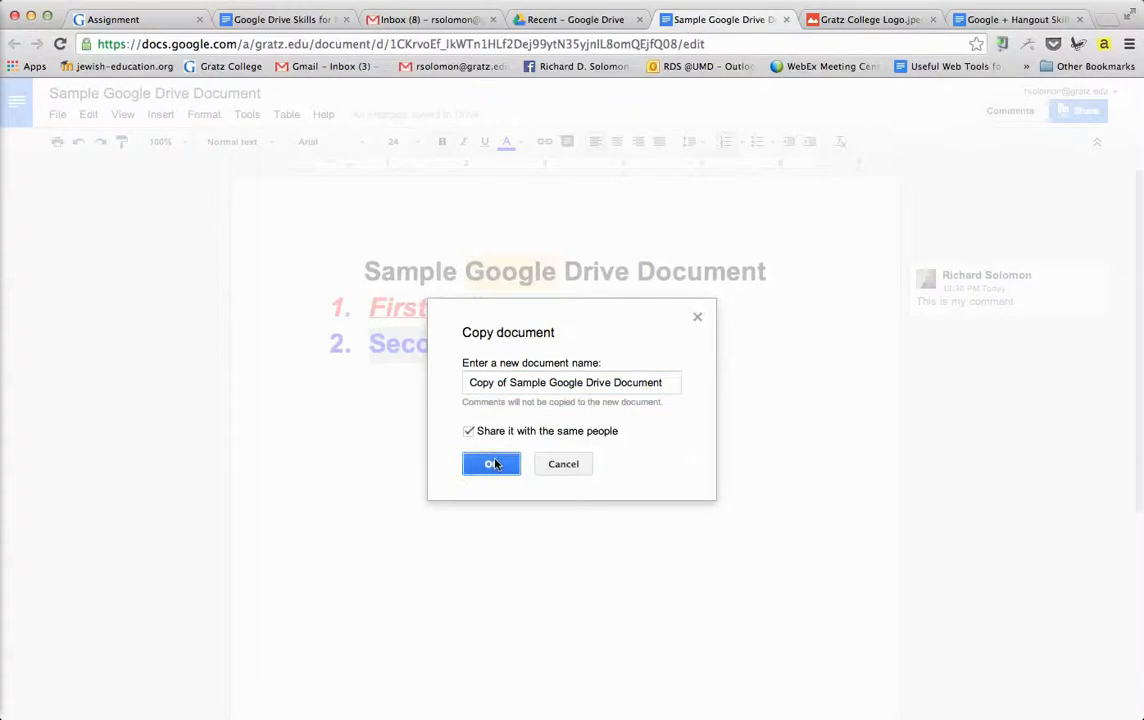
{"action": "left_click", "coordinate": [492, 465]}
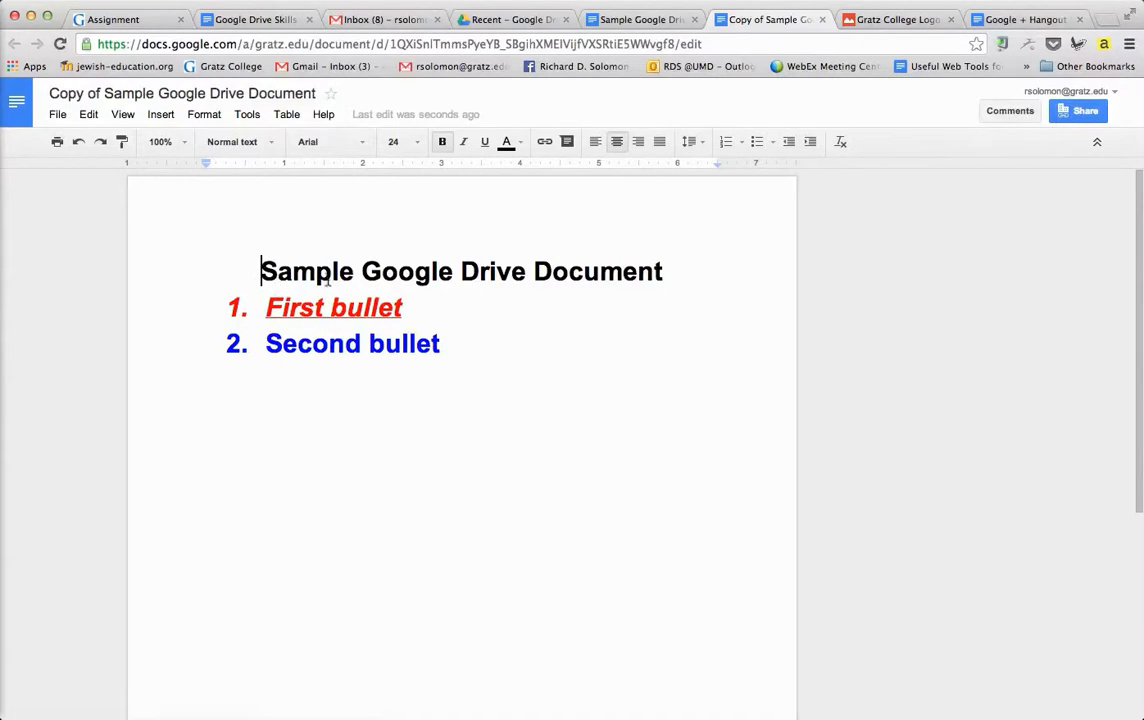
- Insert "Copy of My" before the heading text in the copied document and view the available download formats
{"action": "type", "text": "Copy of "}
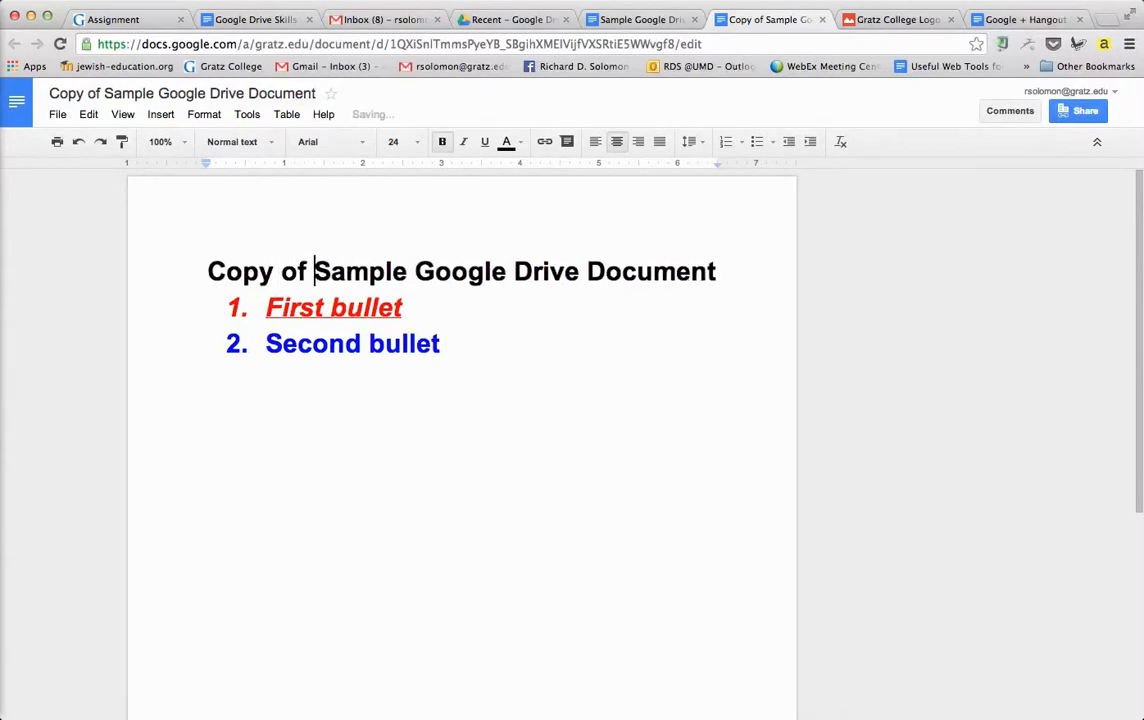
{"action": "type", "text": "My"}
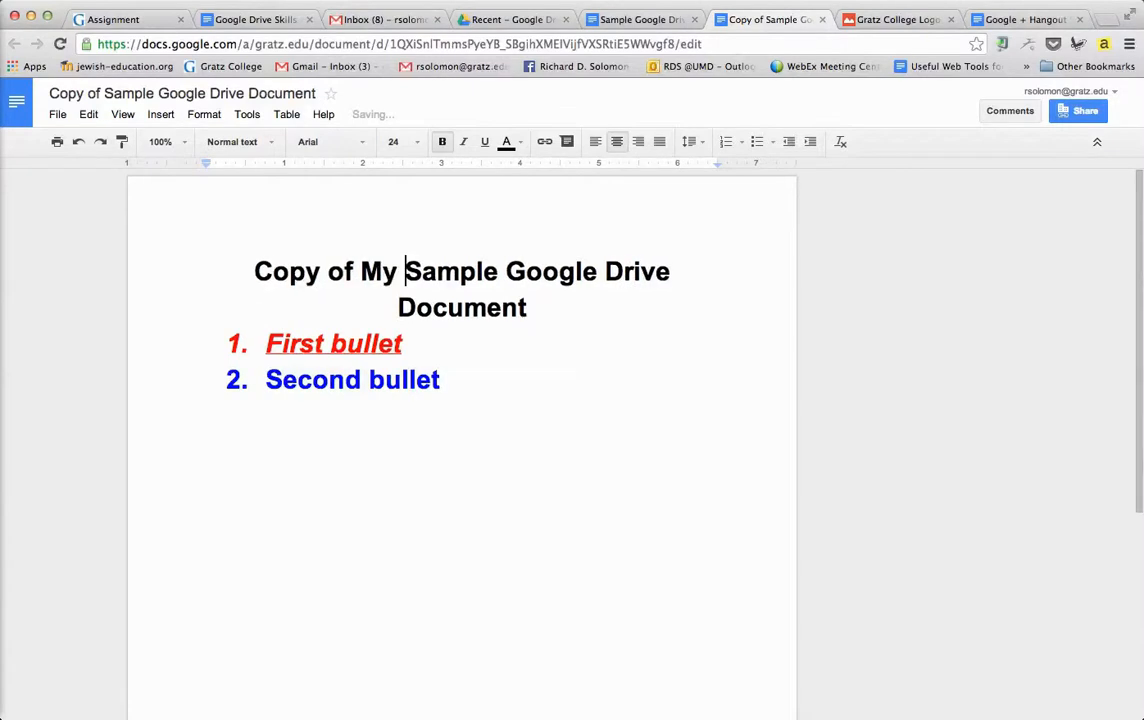
{"action": "left_click", "coordinate": [56, 115]}
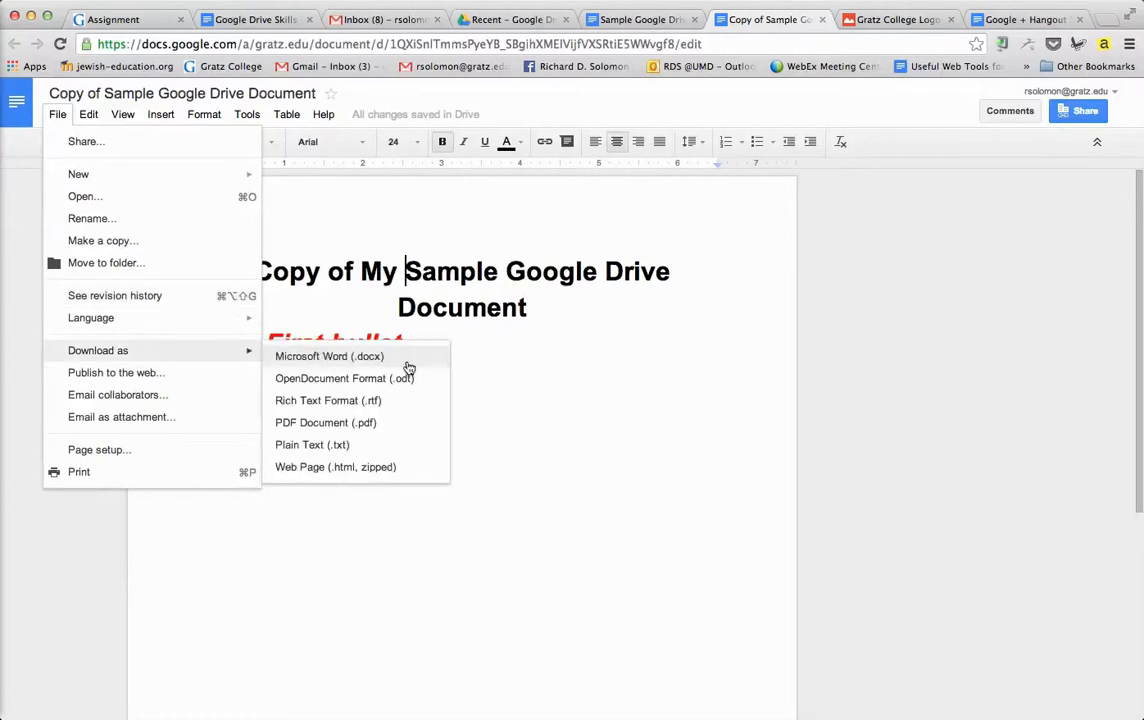
{"action": "left_click", "coordinate": [494, 348]}
- Add a third numbered item reading "Third bullet" below the "Second bullet" item
{"action": "left_click", "coordinate": [460, 376]}
{"action": "key", "text": "Return"}
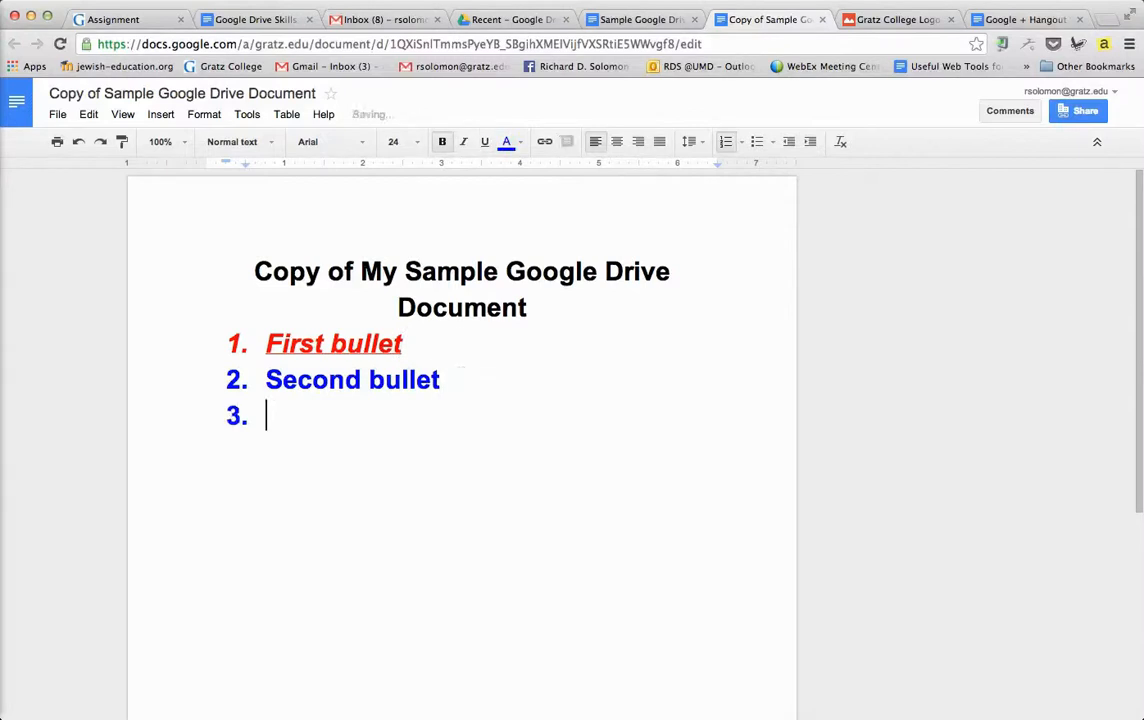
{"action": "type", "text": "Thir"}
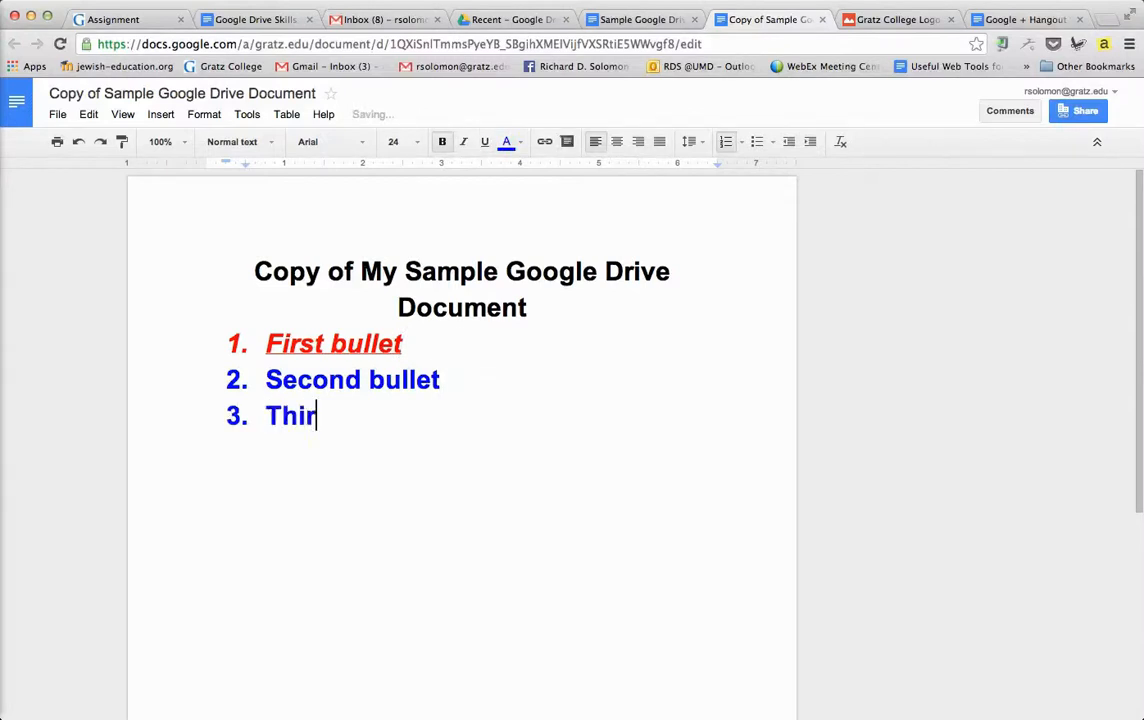
{"action": "type", "text": "d bullet"}
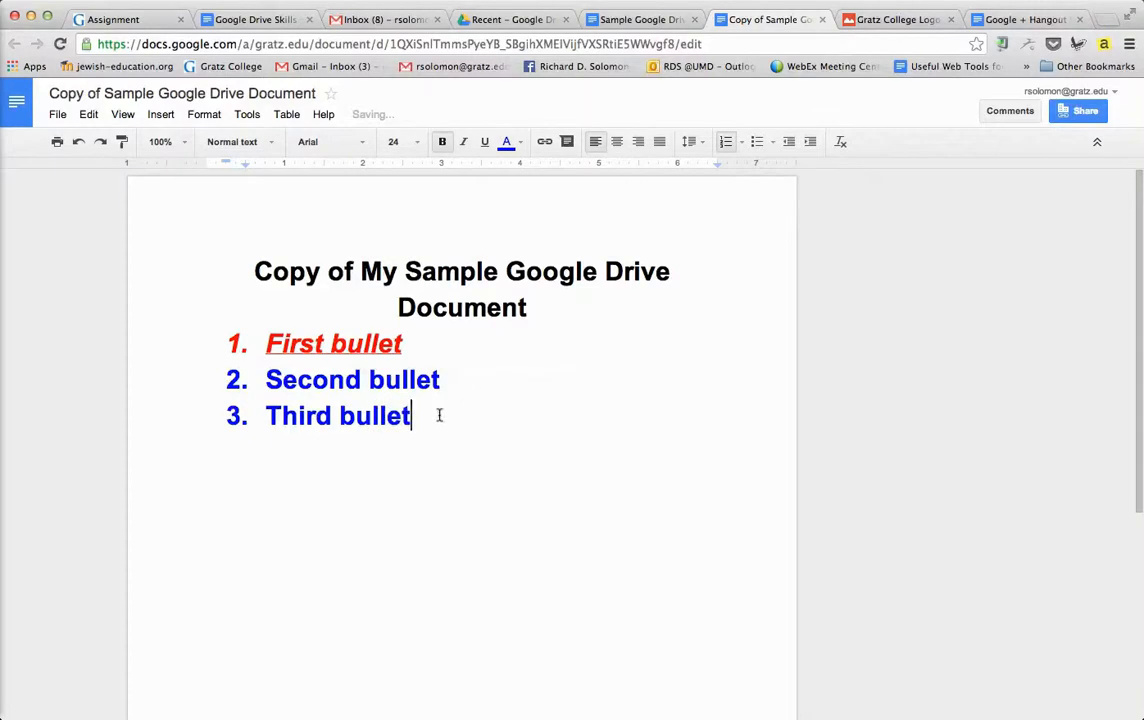
- Convert all three numbered list items to a bulleted list
{"action": "left_click_drag", "start_coordinate": [439, 414], "coordinate": [150, 324]}
{"action": "left_click", "coordinate": [190, 350]}
{"action": "left_click_drag", "start_coordinate": [448, 428], "coordinate": [206, 341]}
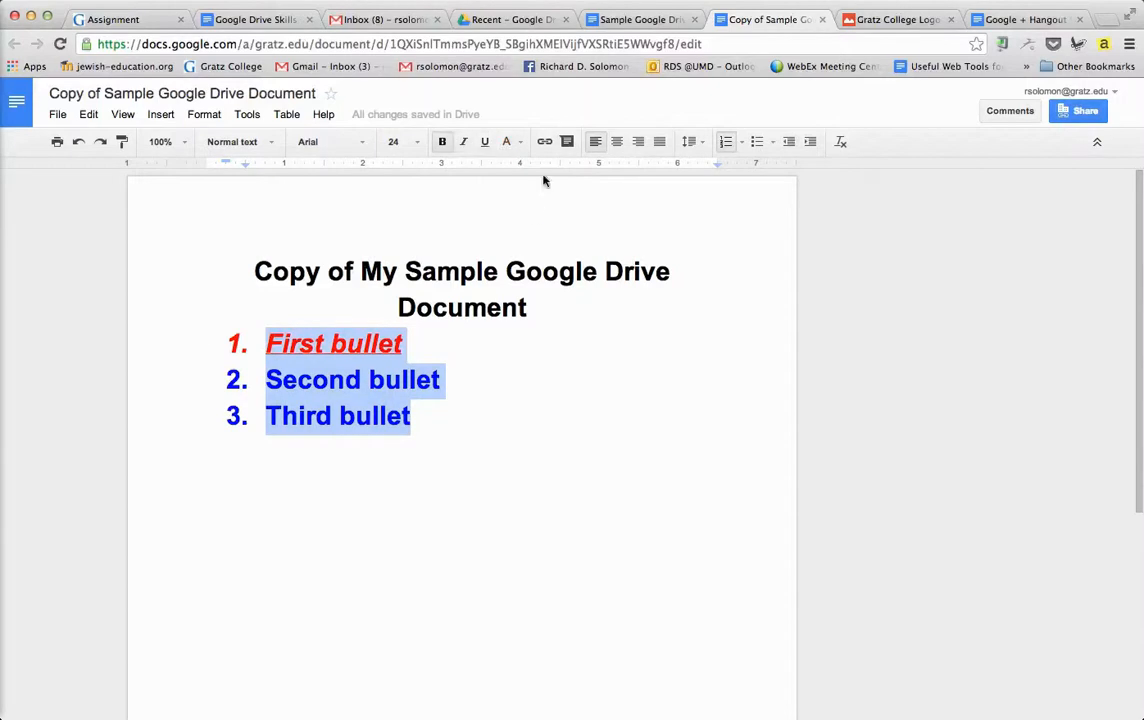
{"action": "left_click", "coordinate": [757, 142]}
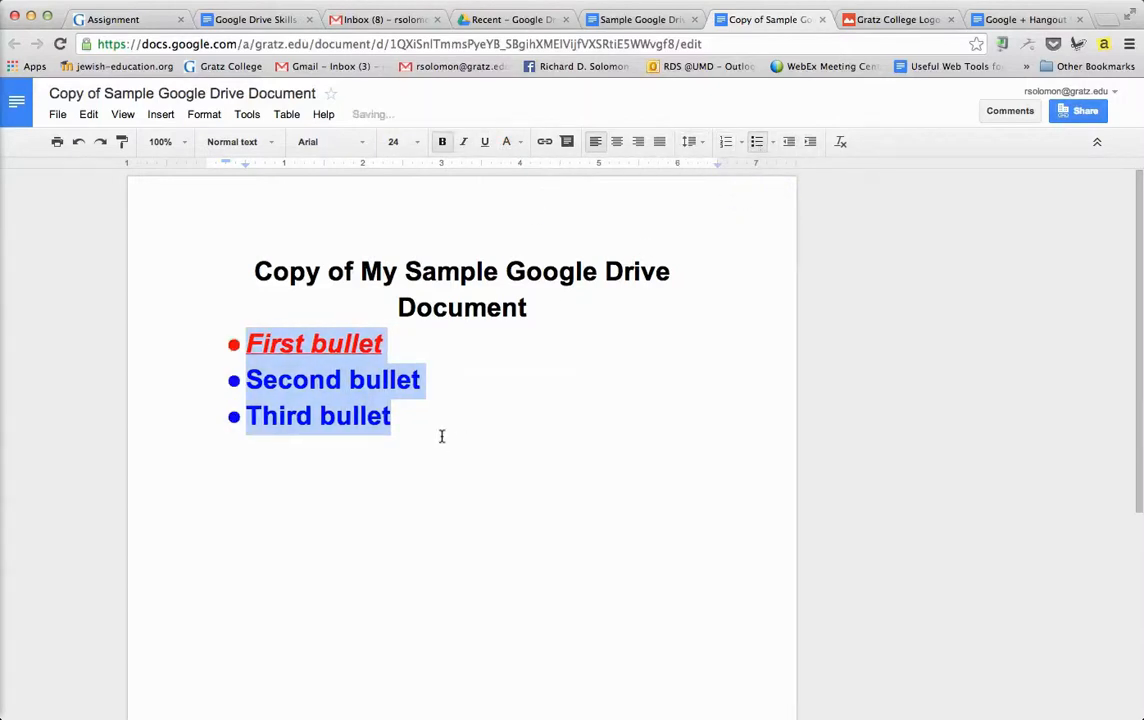
{"action": "left_click", "coordinate": [403, 416]}
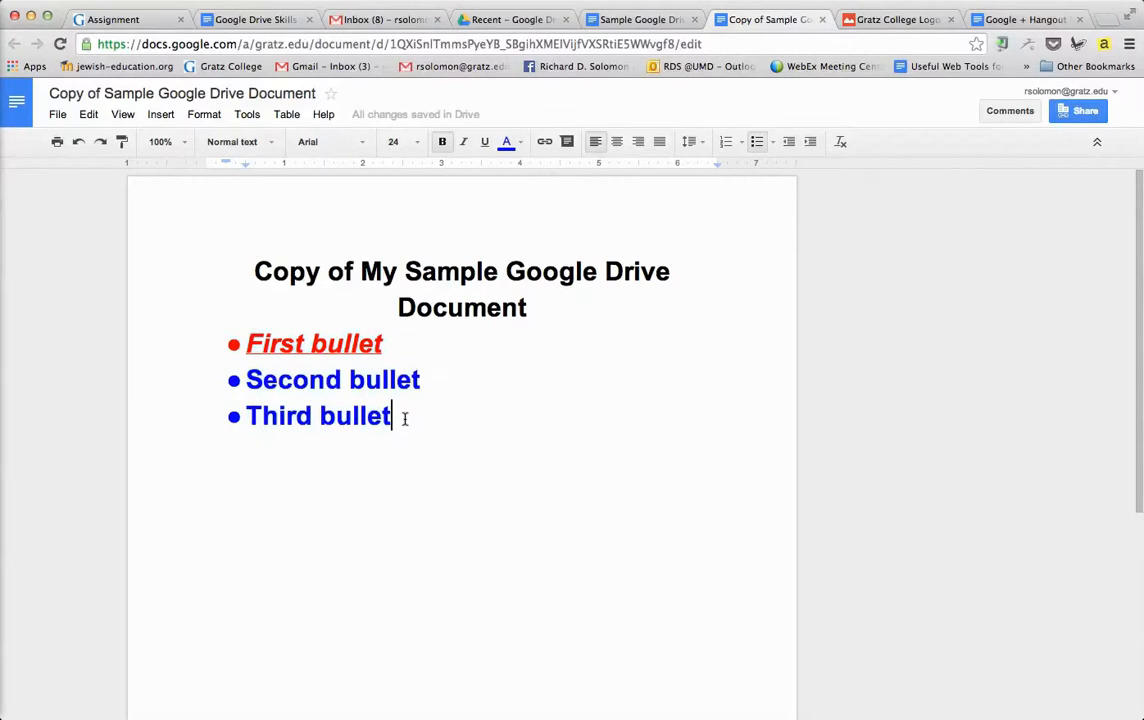
- Show the detailed revision history of the copied document and restore the more recent of the two 12:32 PM revisions
{"action": "left_click", "coordinate": [58, 115]}
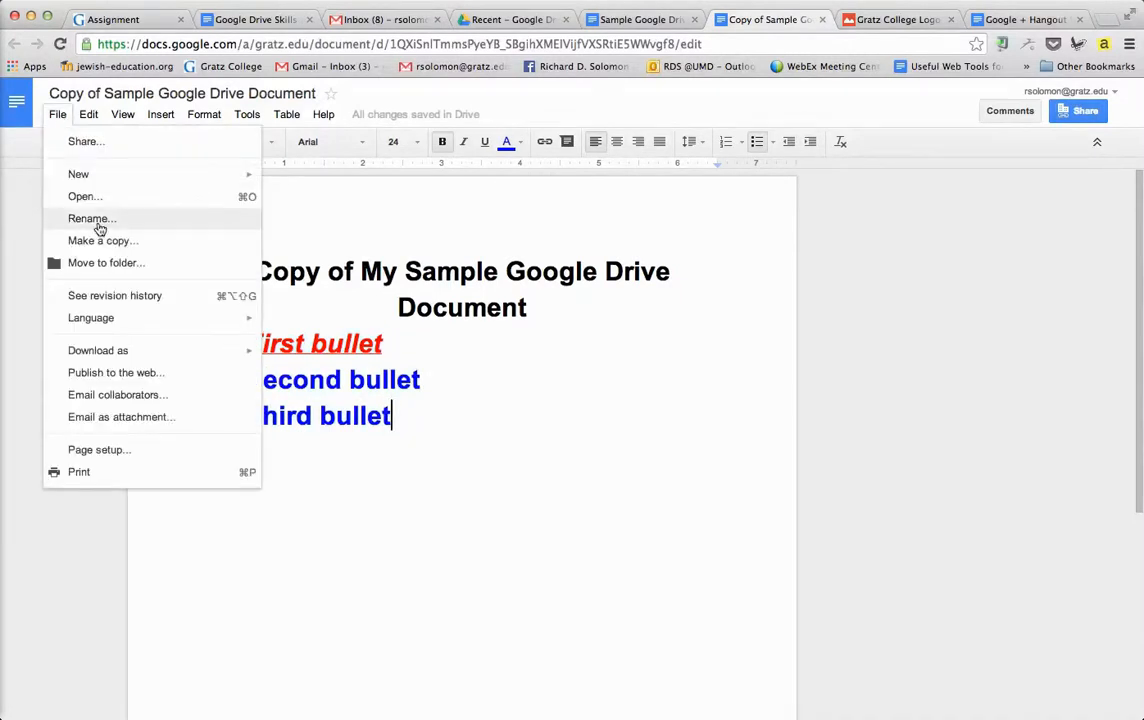
{"action": "left_click", "coordinate": [104, 296]}
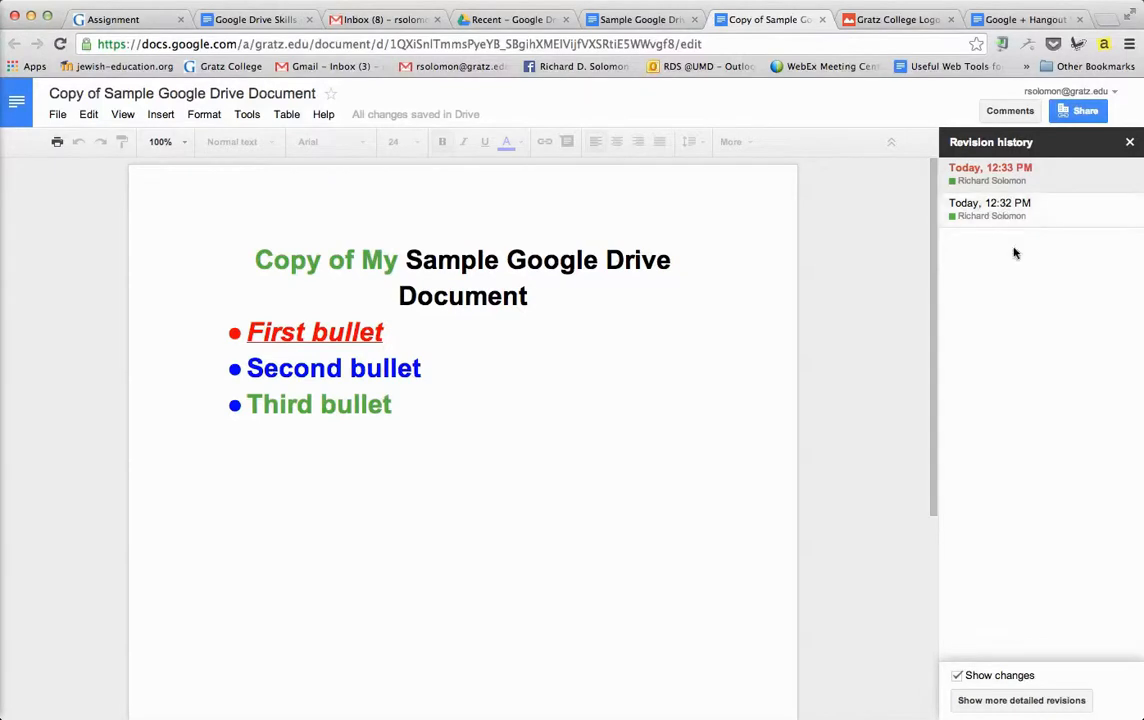
{"action": "left_click", "coordinate": [1021, 700]}
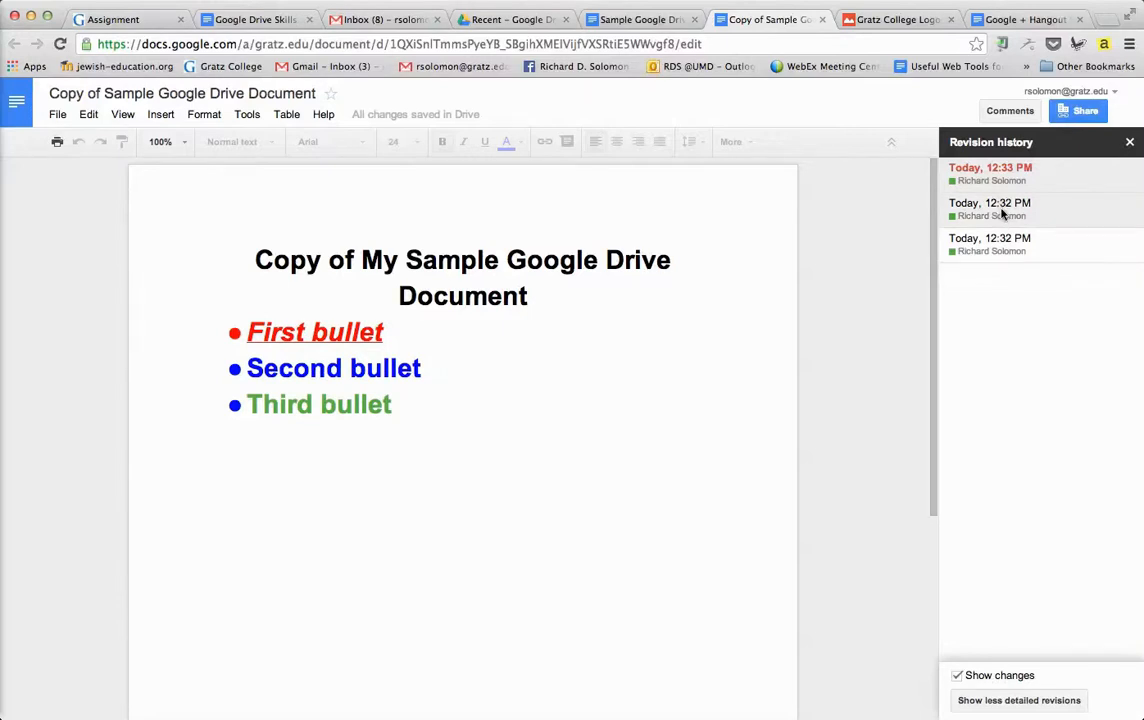
{"action": "left_click", "coordinate": [999, 207]}
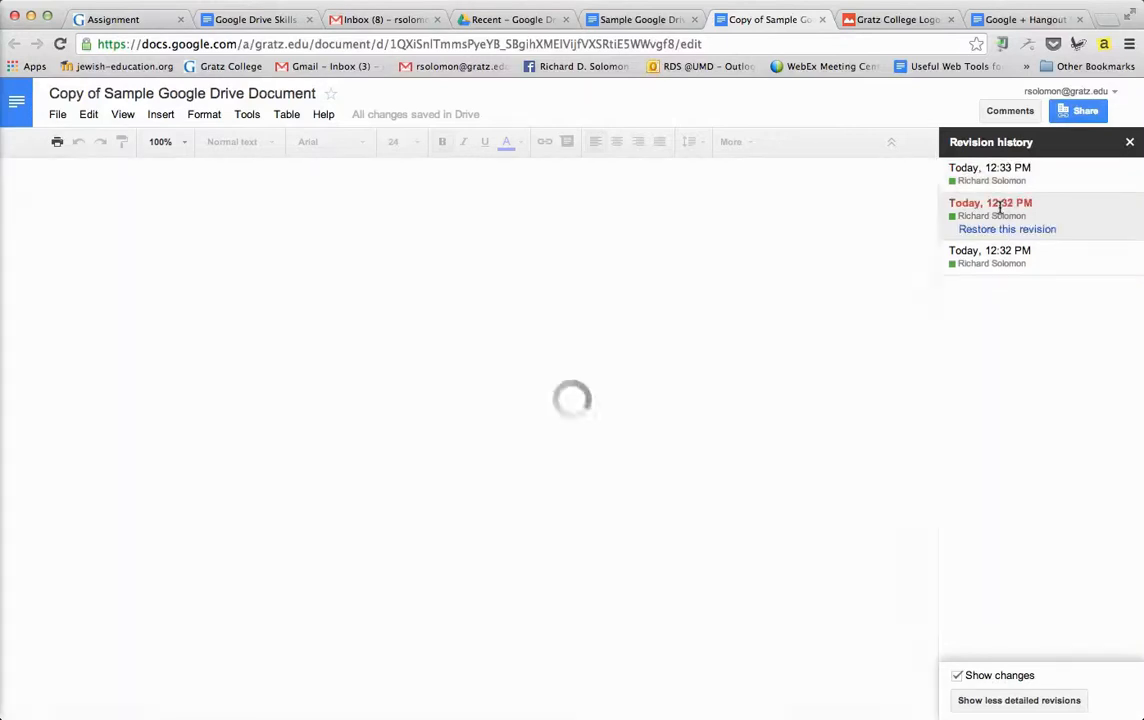
{"action": "left_click", "coordinate": [1003, 229]}
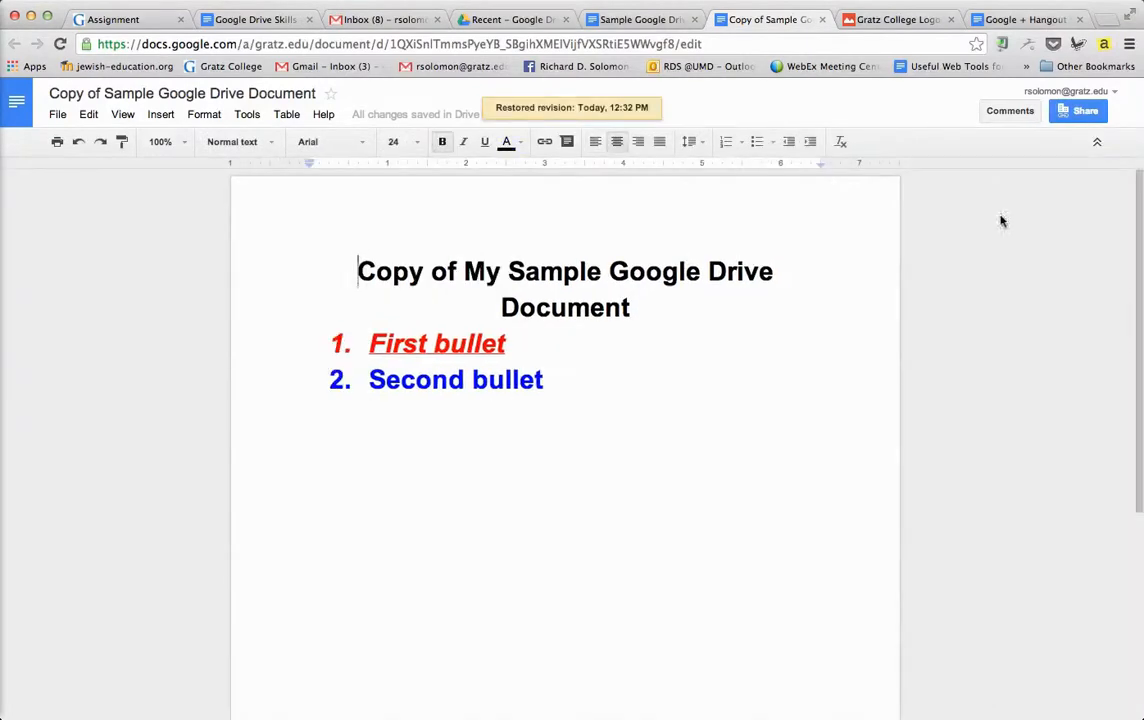
{"action": "left_click", "coordinate": [56, 115]}
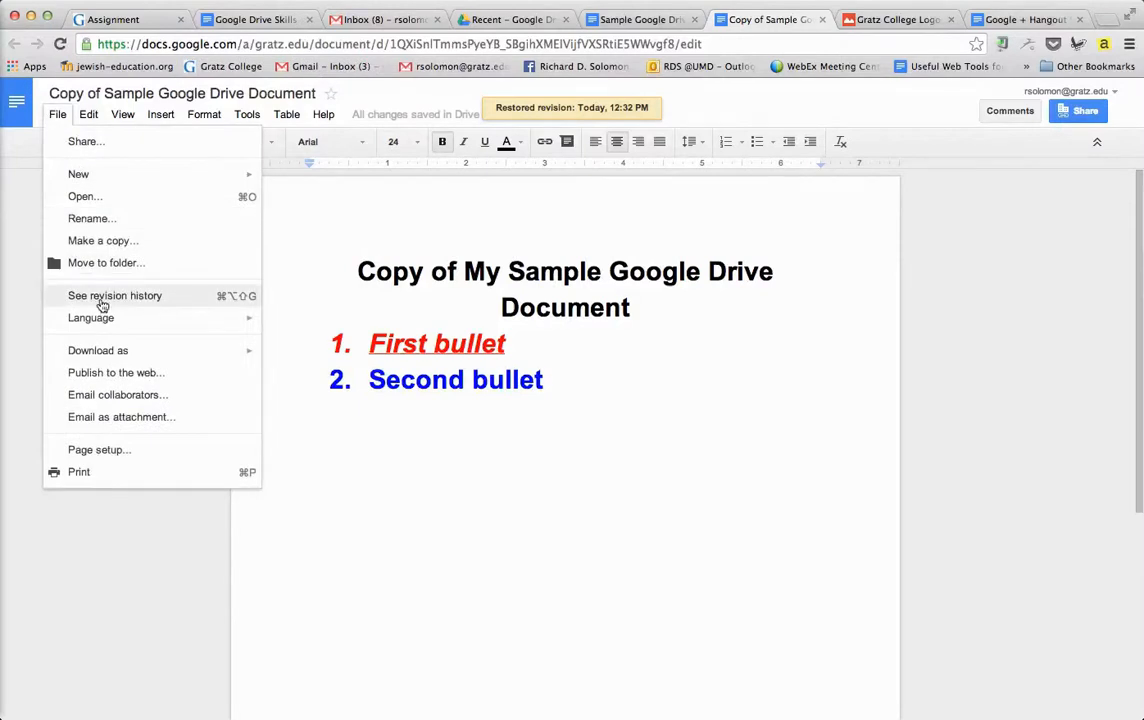
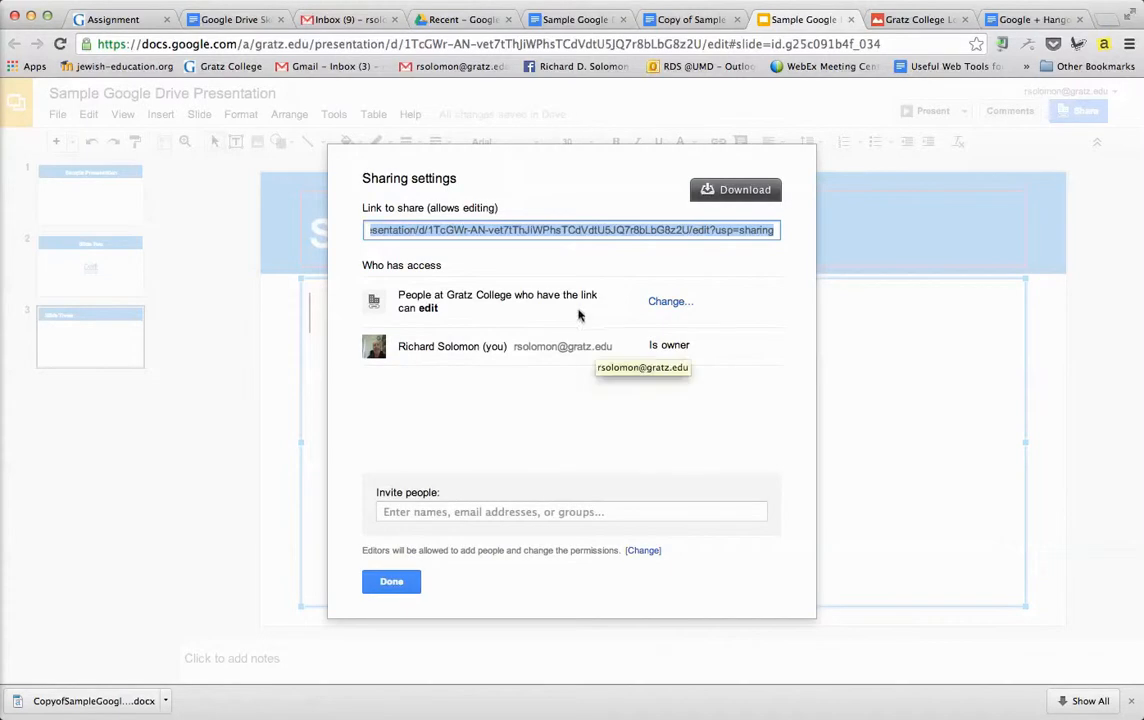
- Close the presentation's sharing settings without changing the access, and start a bulleted list in the body of Slide Three
{"action": "left_click", "coordinate": [403, 573]}
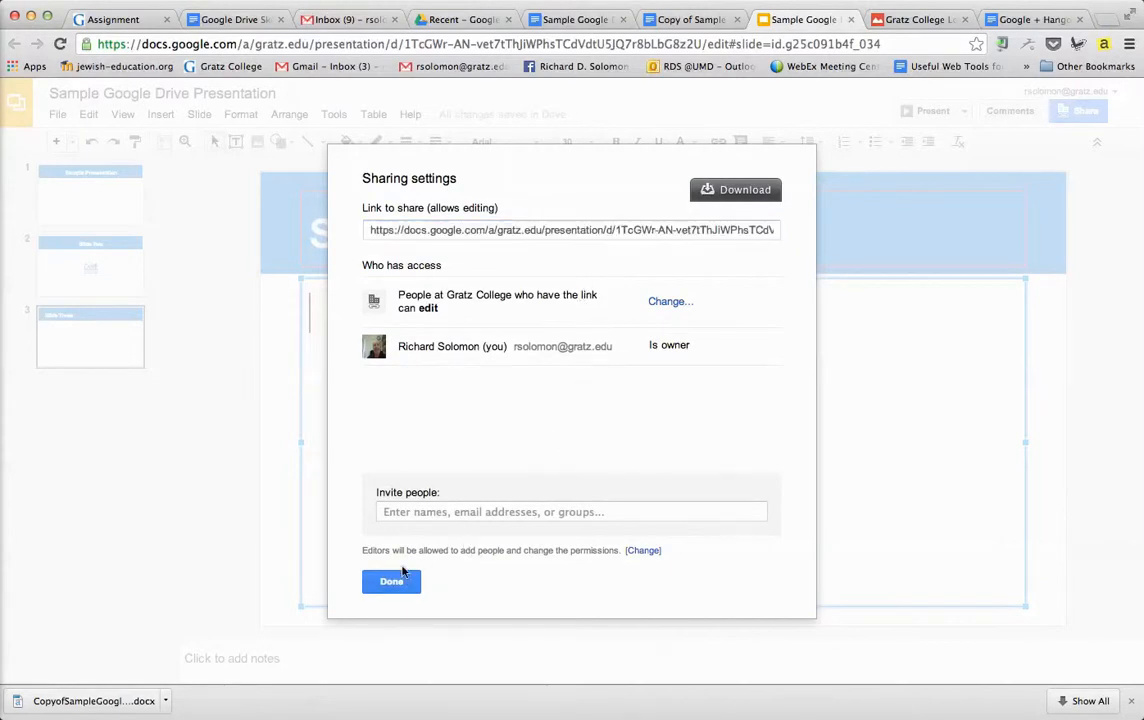
{"action": "left_click", "coordinate": [403, 575]}
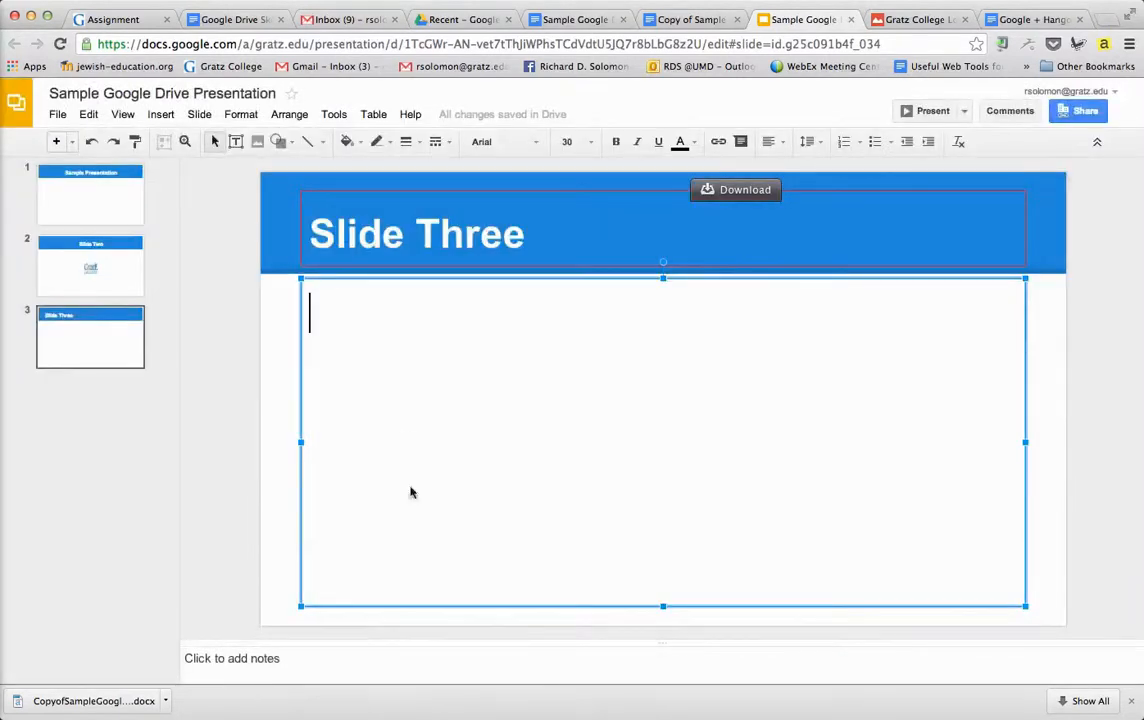
{"action": "left_click", "coordinate": [312, 318]}
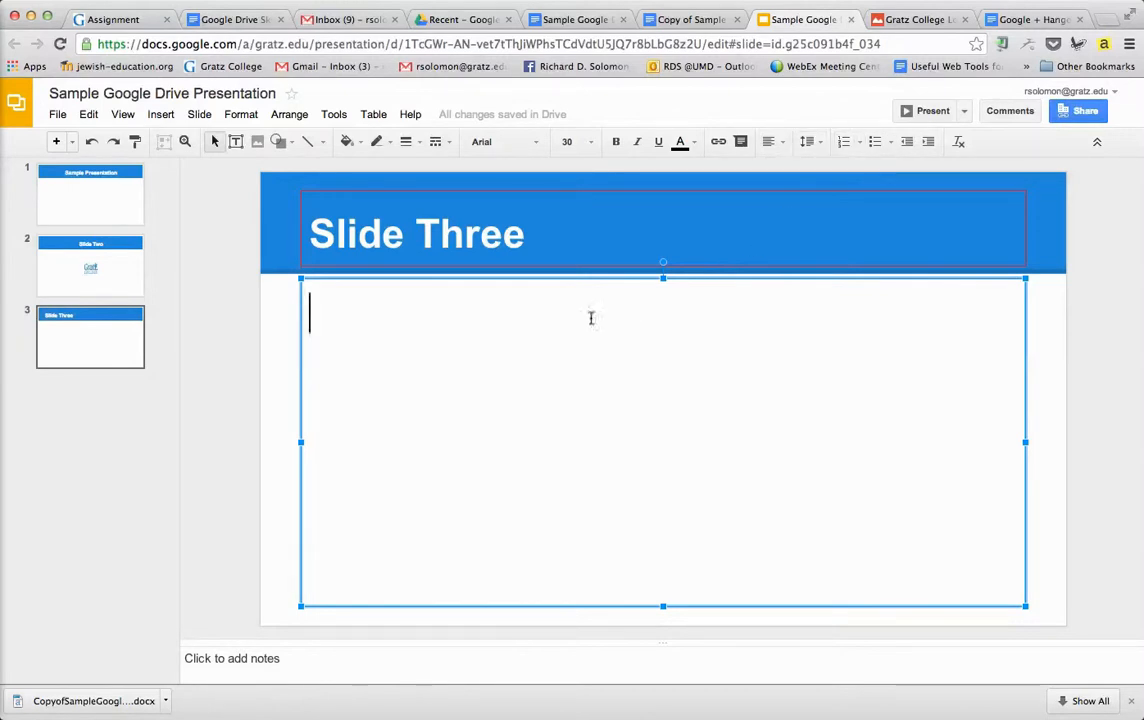
{"action": "left_click", "coordinate": [843, 143]}
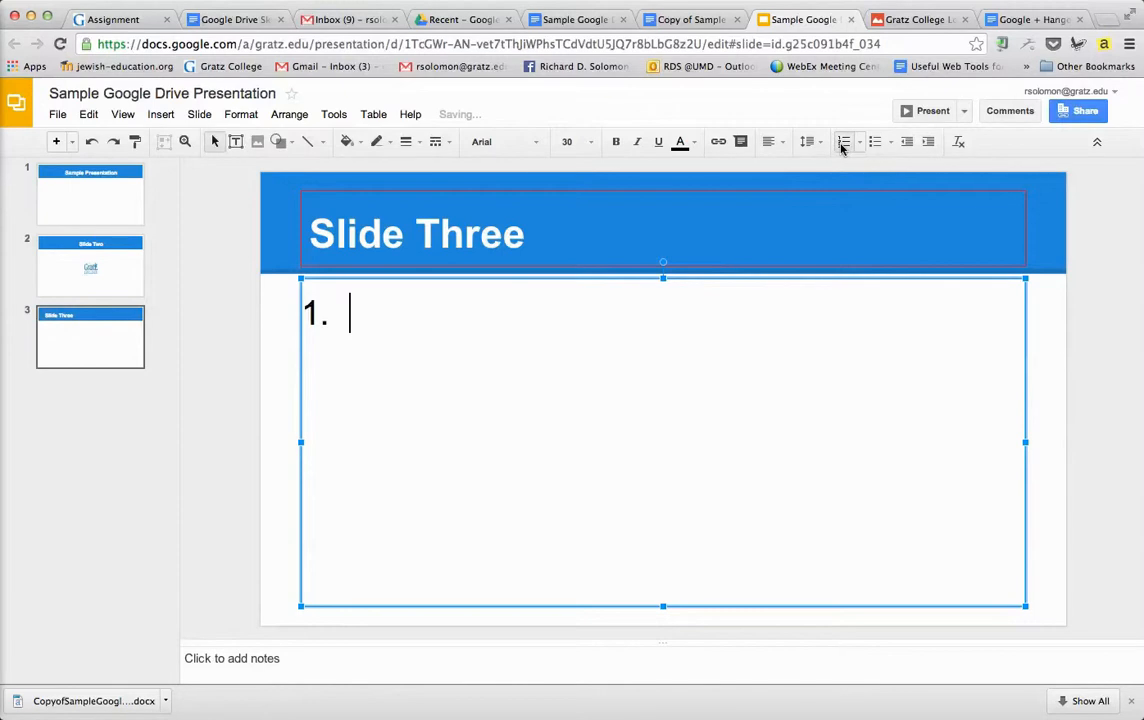
{"action": "left_click", "coordinate": [875, 143]}
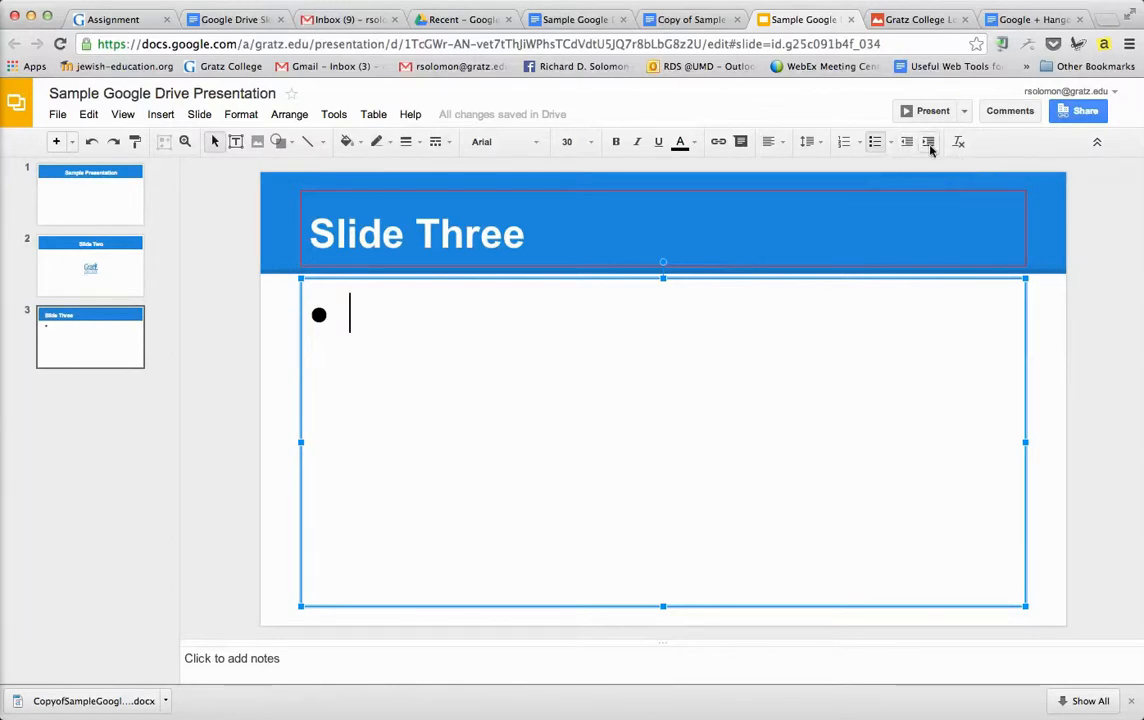
- Create a new blank spreadsheet from the presentation
{"action": "left_click", "coordinate": [58, 115]}
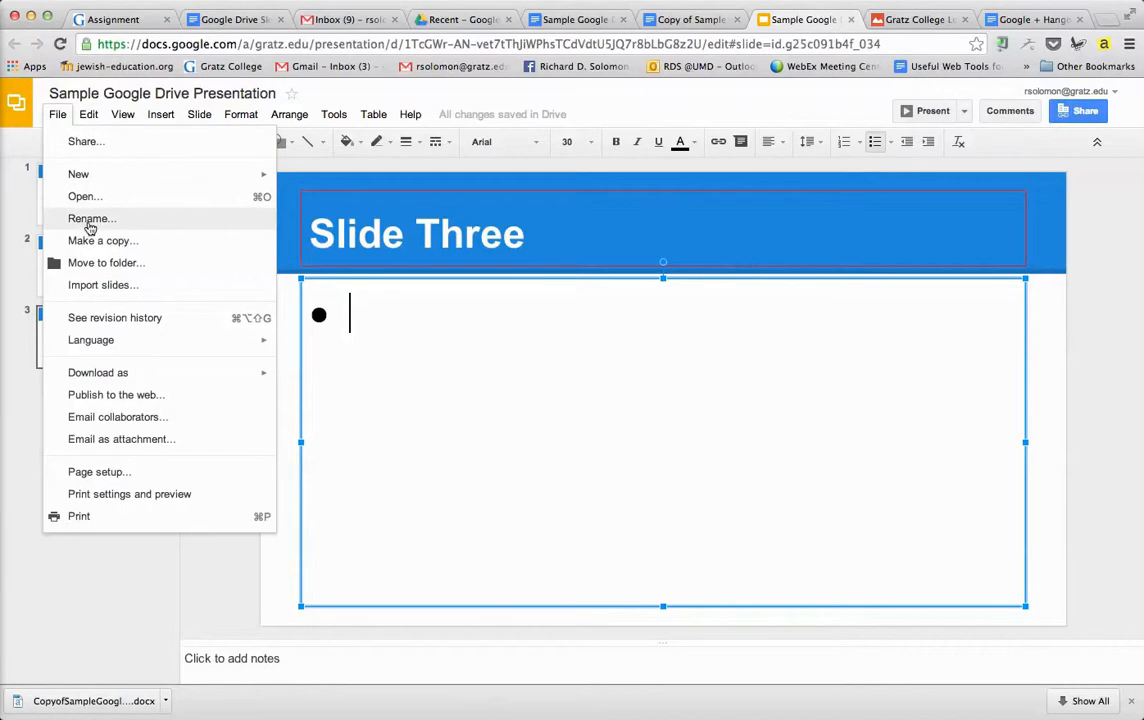
{"action": "mouse_move", "coordinate": [90, 178]}
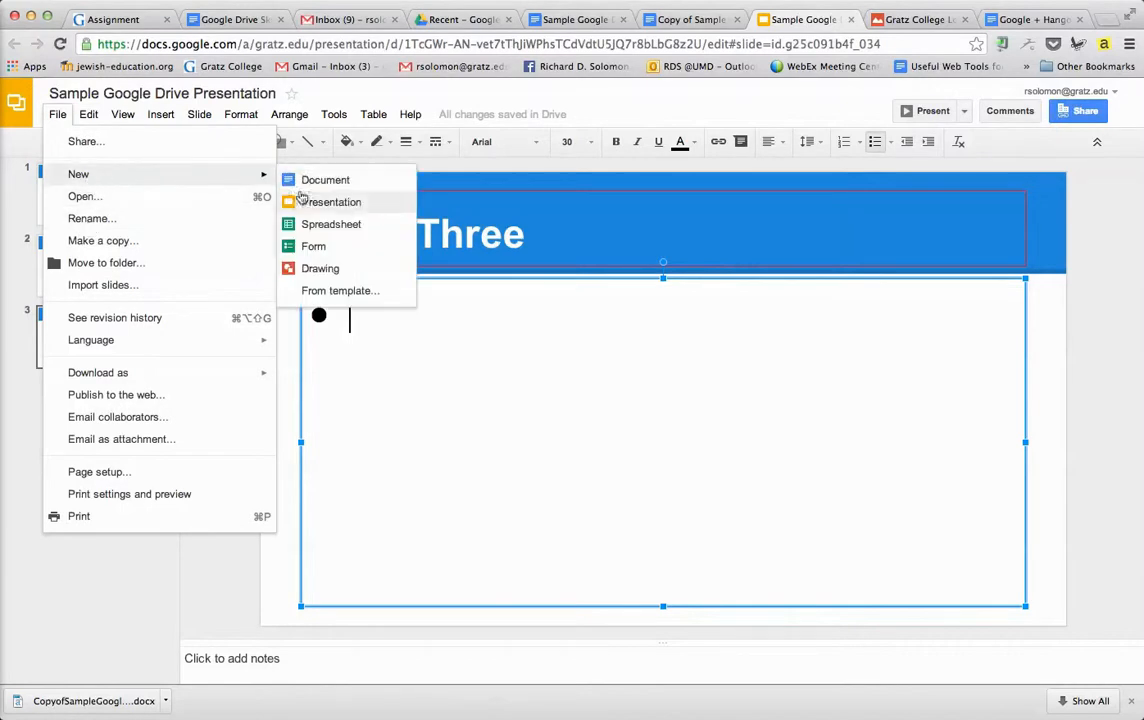
{"action": "left_click", "coordinate": [360, 224]}
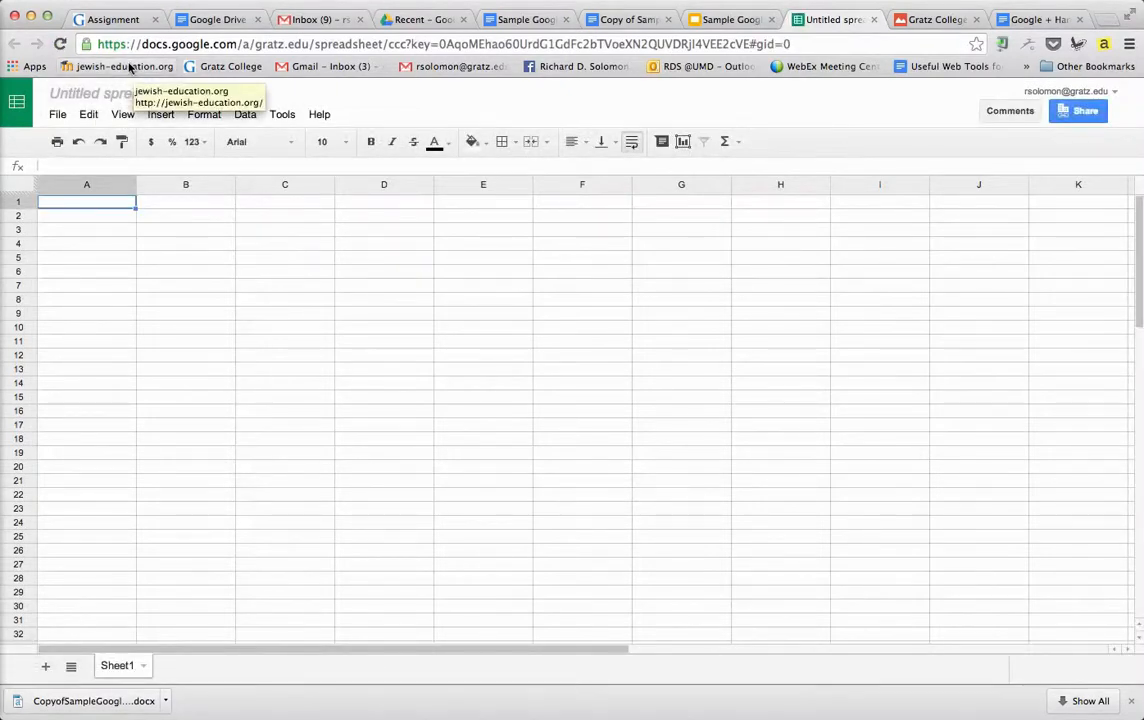
- Rename the untitled spreadsheet as Contact Information Spreadsheet
{"action": "type", "text": "Con"}
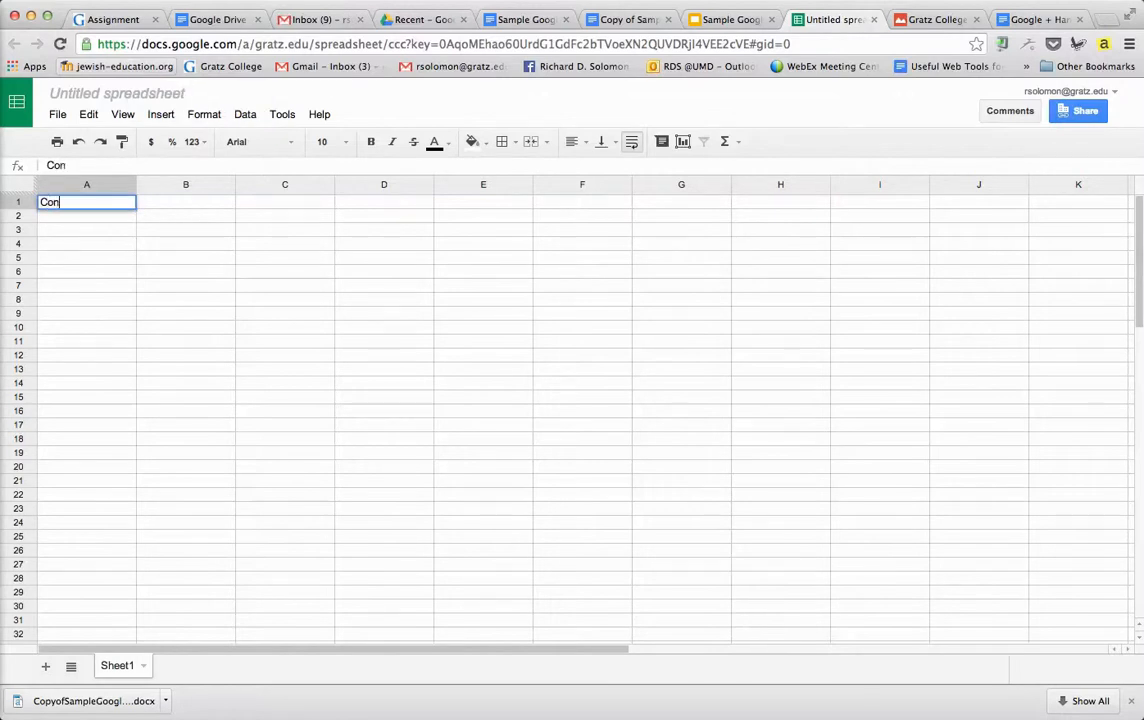
{"action": "left_click", "coordinate": [131, 92]}
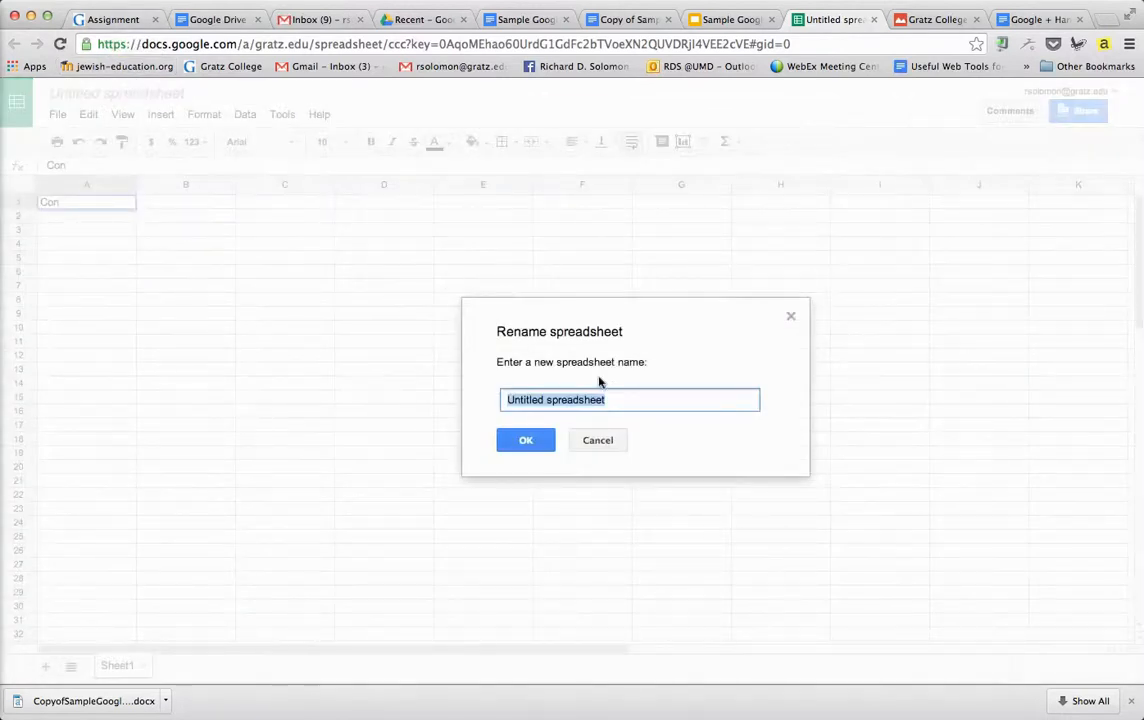
{"action": "type", "text": "Contac"}
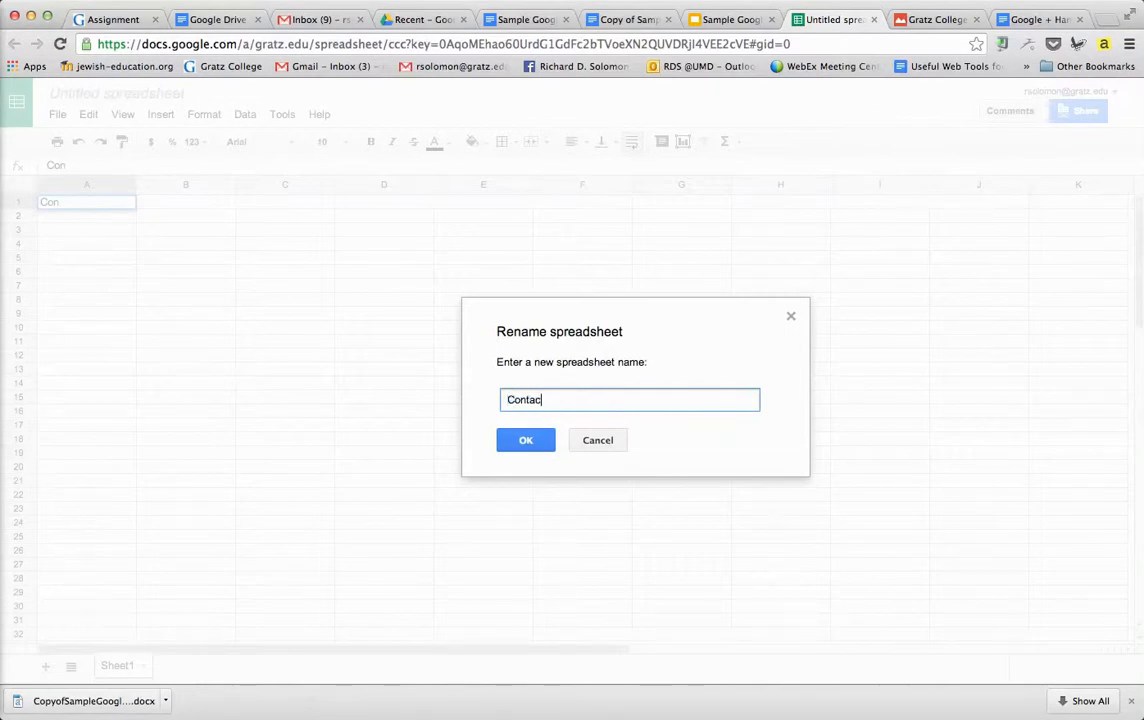
{"action": "type", "text": "t Information s"}
{"action": "key", "text": "BackSpace"}
{"action": "key", "text": "BackSpace"}
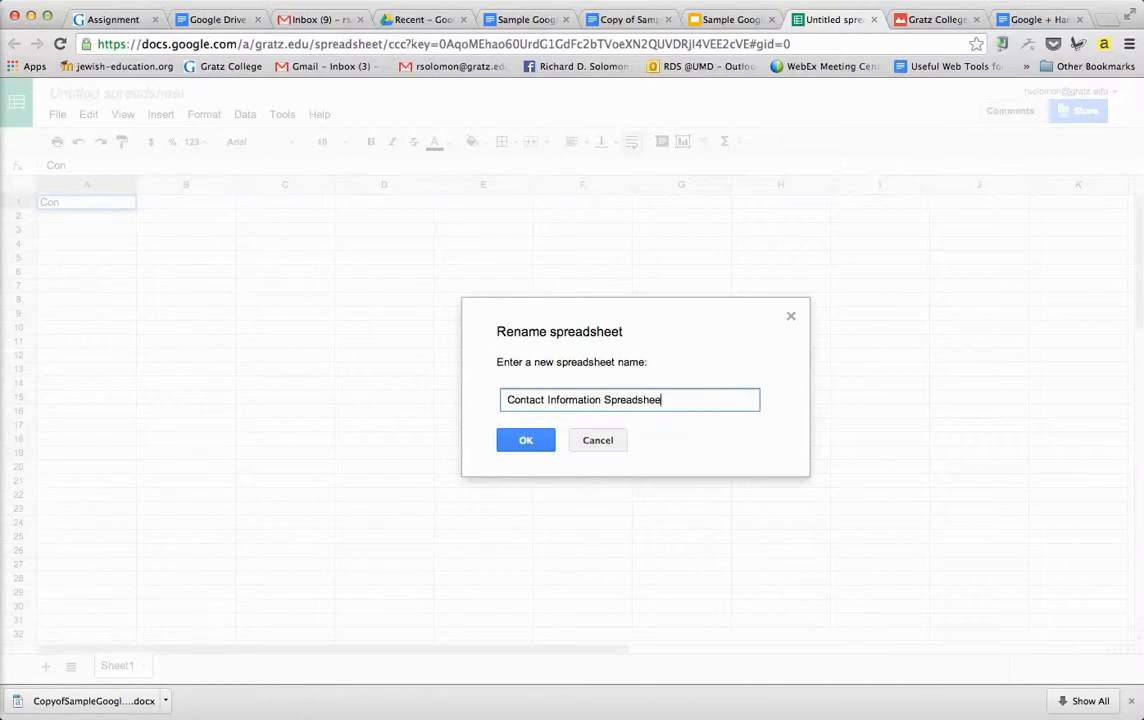
{"action": "left_click", "coordinate": [530, 442]}
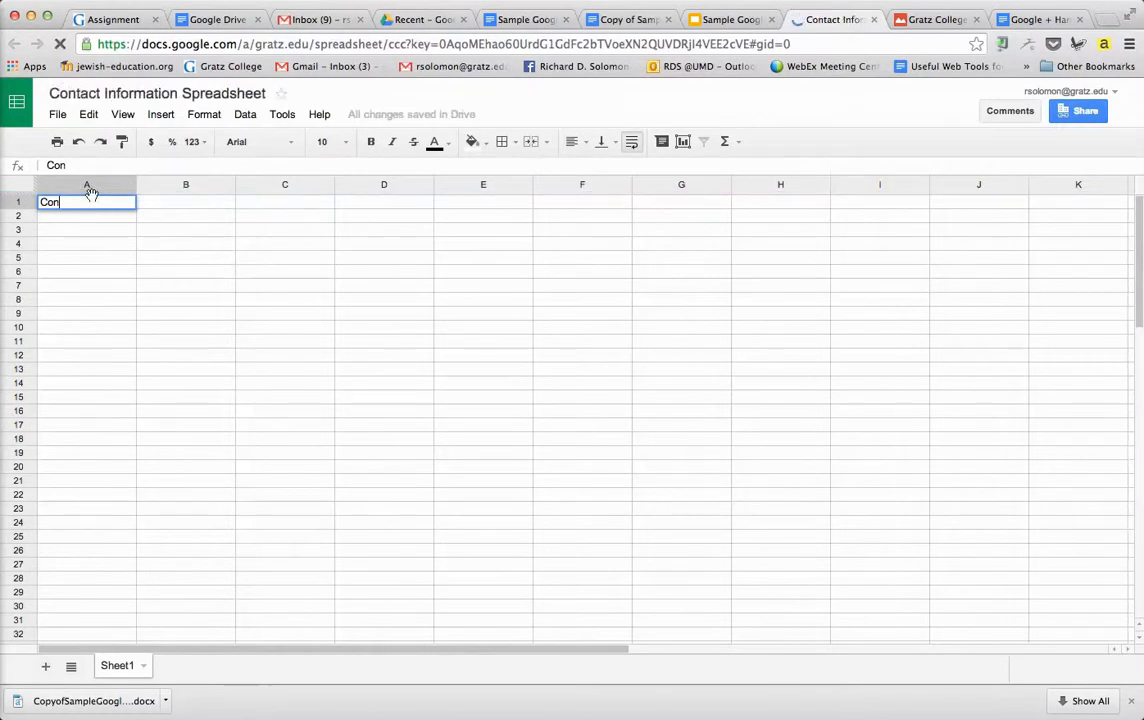
- Enter the column headers Name, Email Address and Home phone in cells A1 to C1
{"action": "key", "text": "BackSpace"}
{"action": "type", "text": "Name"}
{"action": "left_click", "coordinate": [191, 203]}
{"action": "type", "text": "Email Address"}
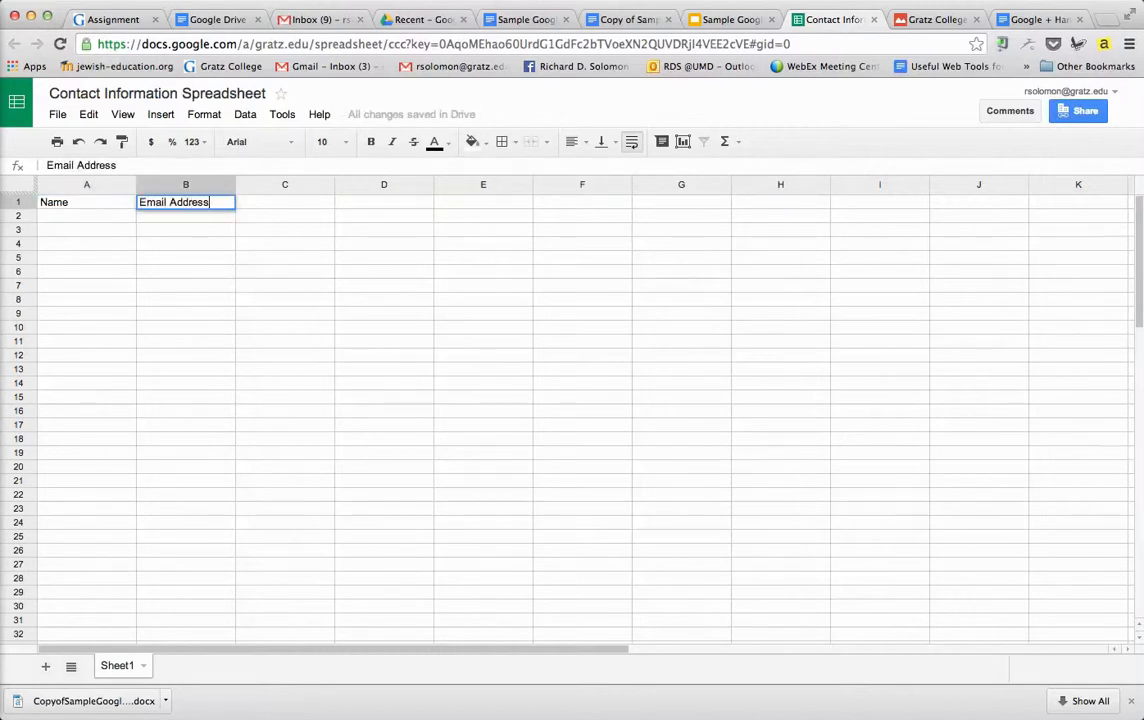
{"action": "right_click", "coordinate": [184, 201]}
{"action": "left_click", "coordinate": [265, 200]}
{"action": "left_click", "coordinate": [266, 202]}
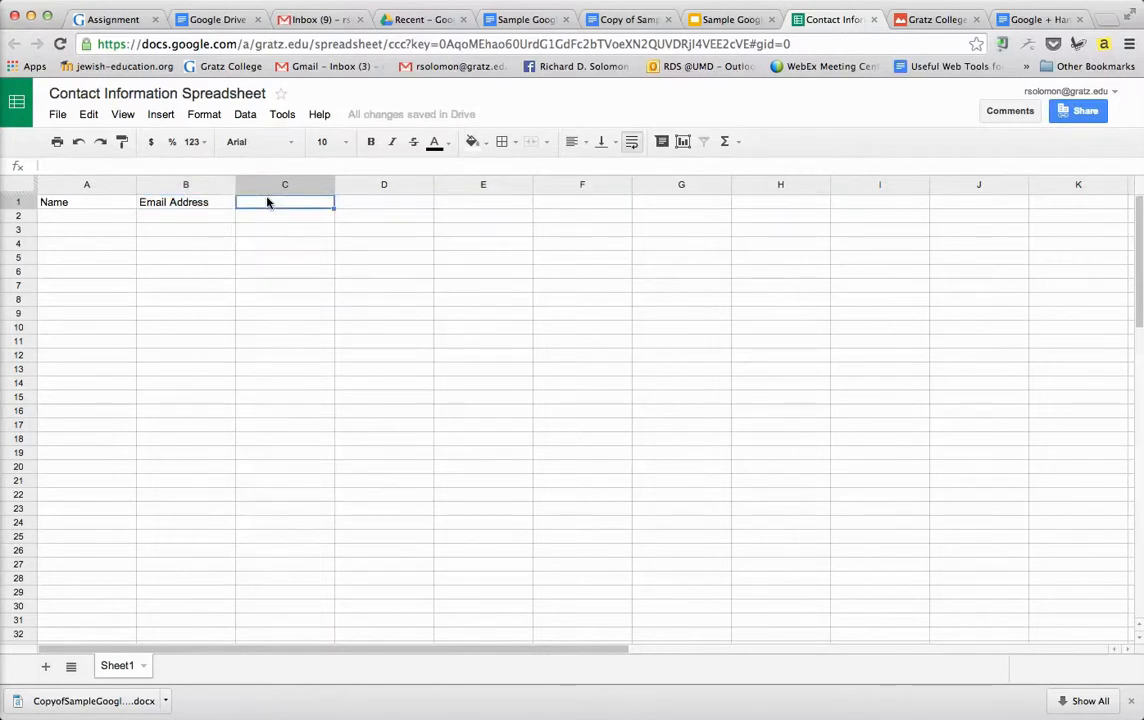
{"action": "type", "text": "Home phone"}
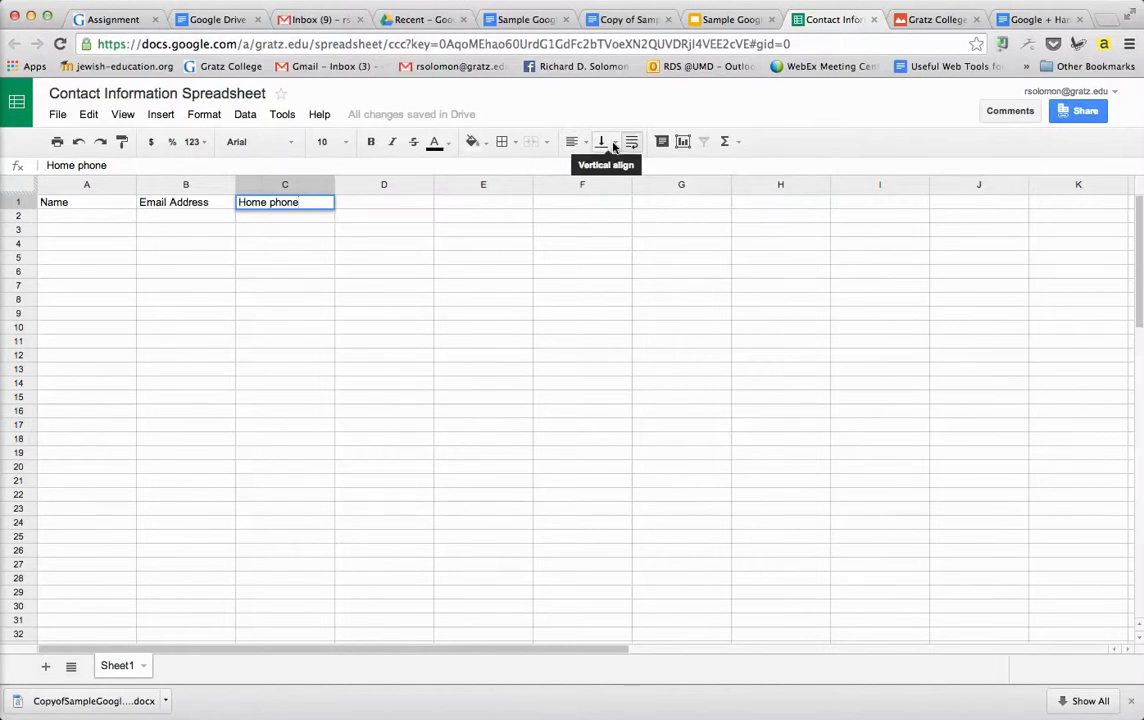
- Look through the spreadsheet's comment controls and its email notification options for comments
{"action": "left_click", "coordinate": [1016, 112]}
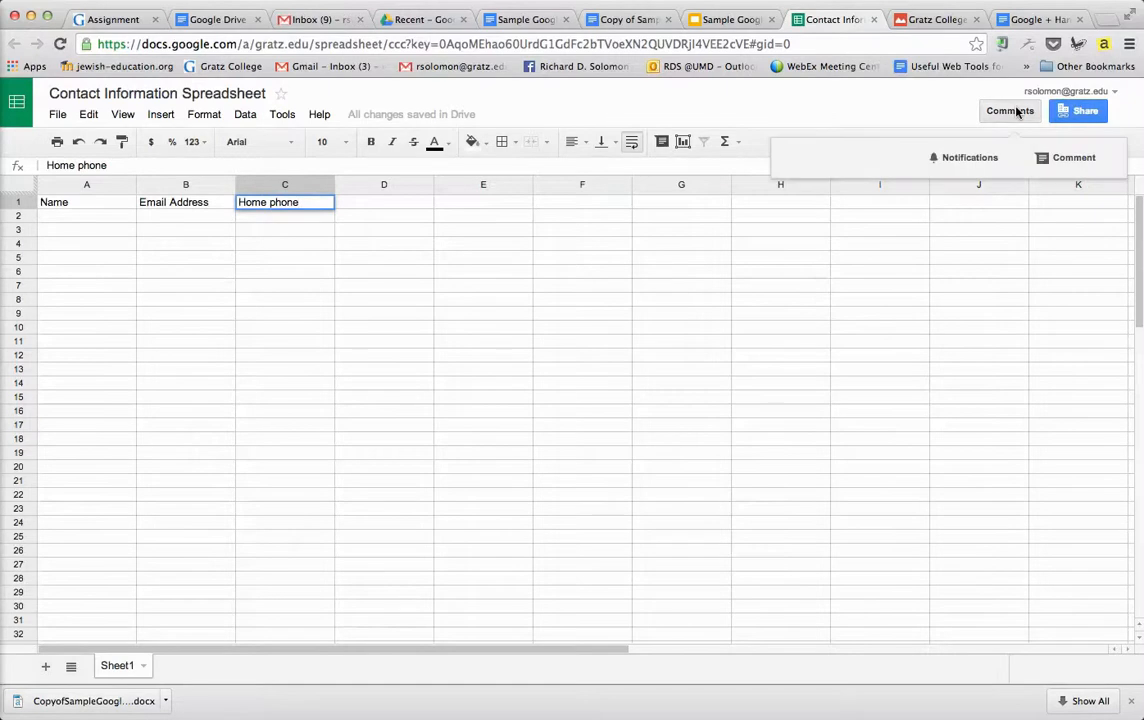
{"action": "left_click", "coordinate": [1057, 161]}
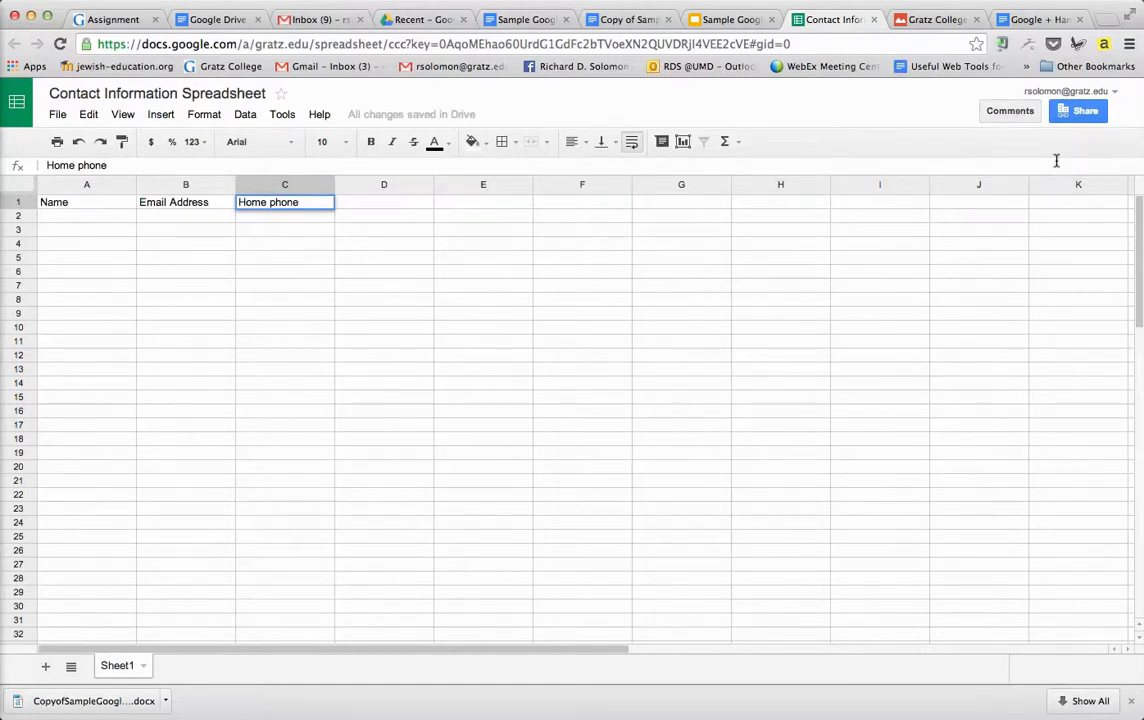
{"action": "left_click", "coordinate": [1026, 114]}
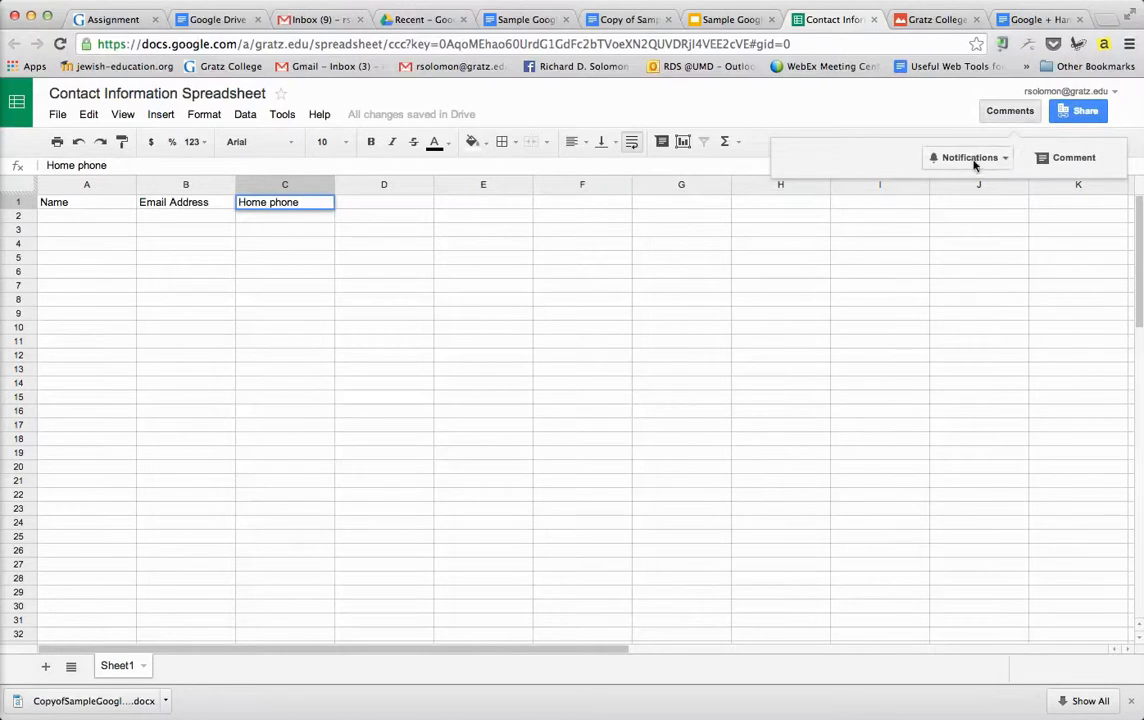
{"action": "left_click", "coordinate": [980, 158]}
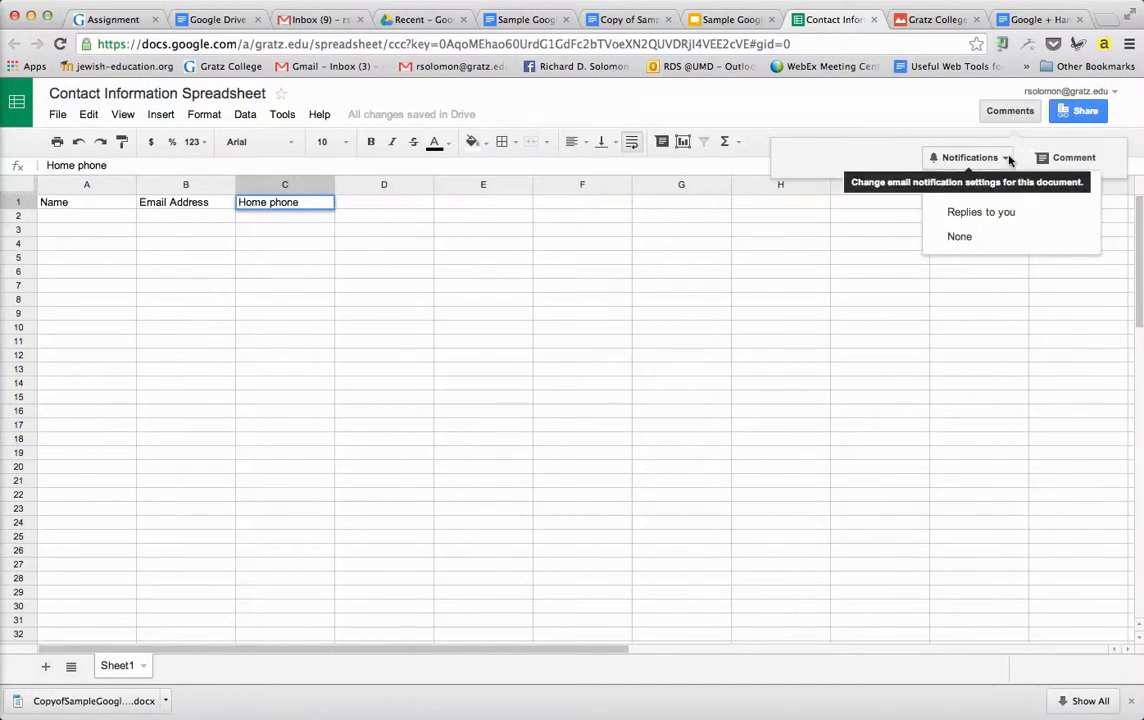
{"action": "left_click", "coordinate": [1007, 160]}
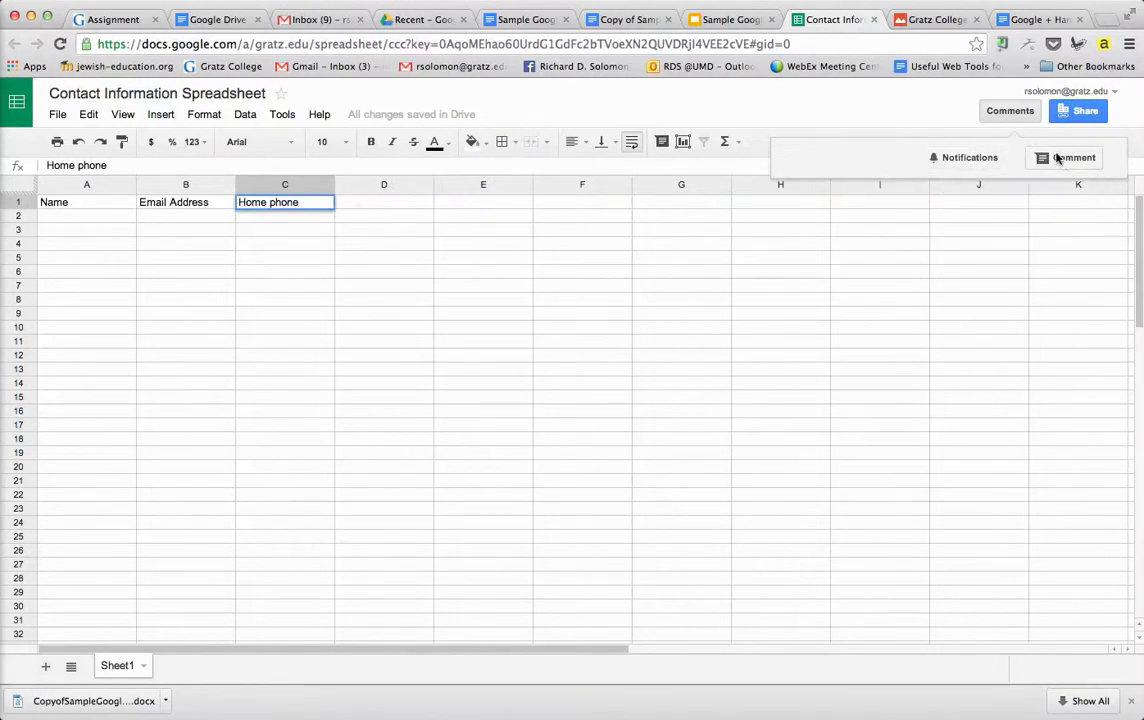
{"action": "left_click", "coordinate": [1055, 158]}
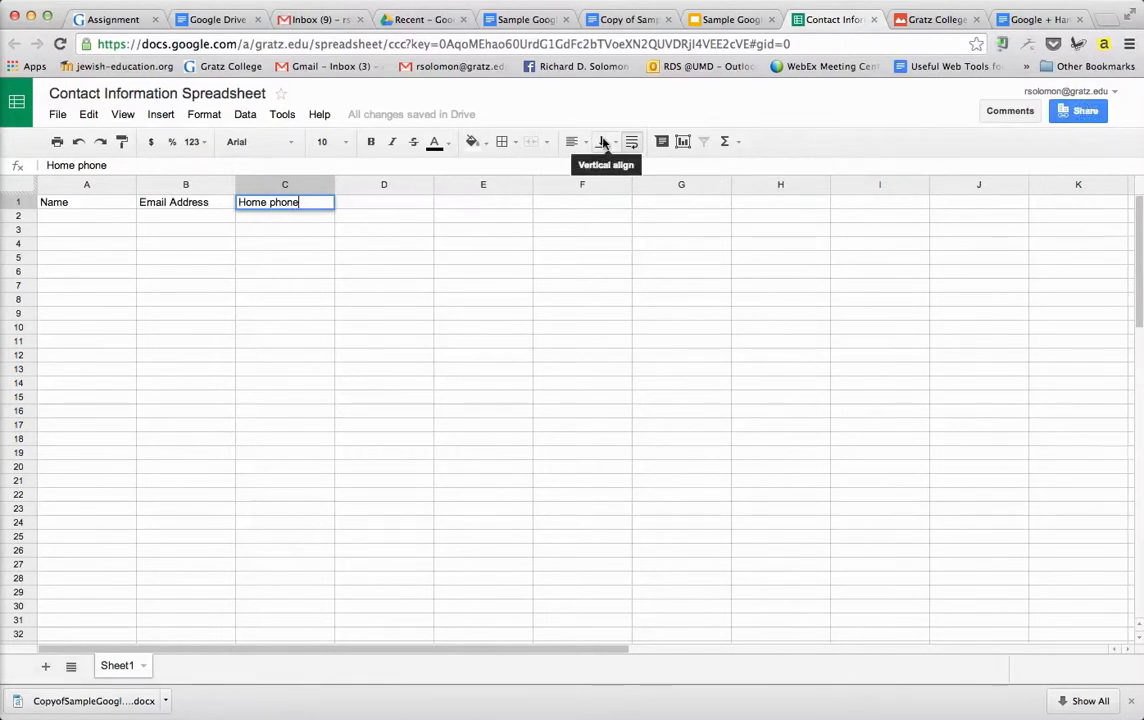
- Change the spreadsheet's sharing so that people at Gratz College with the link can edit, and finish the sharing settings
{"action": "left_click", "coordinate": [1077, 110]}
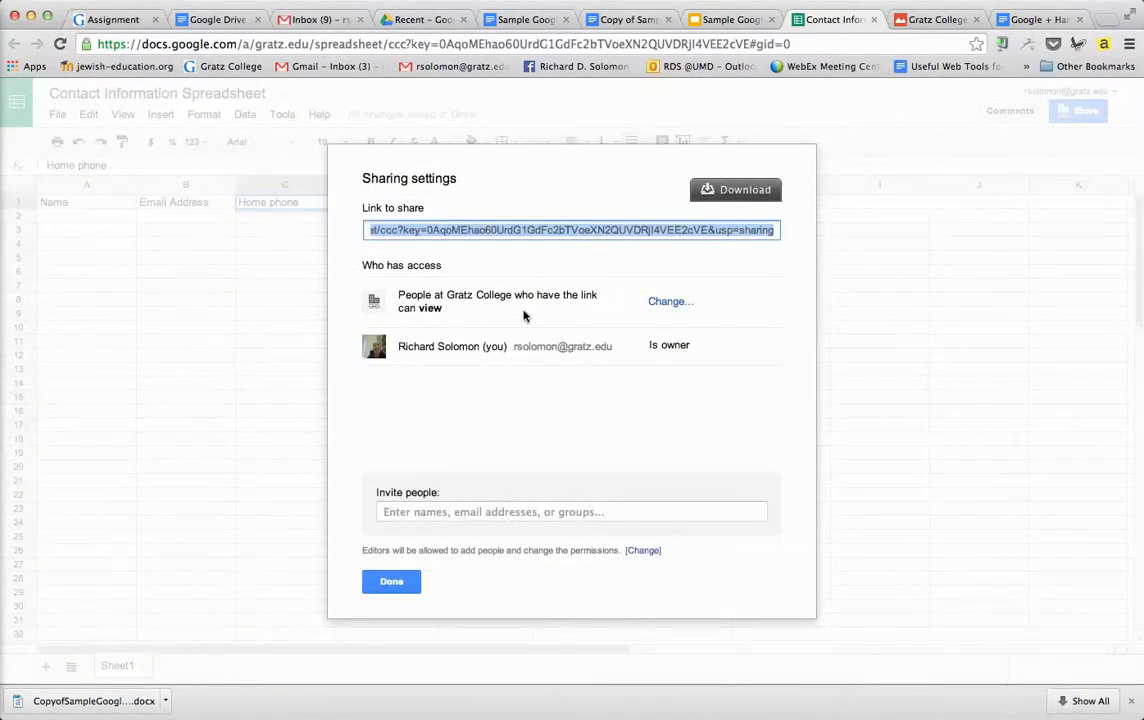
{"action": "left_click", "coordinate": [662, 301]}
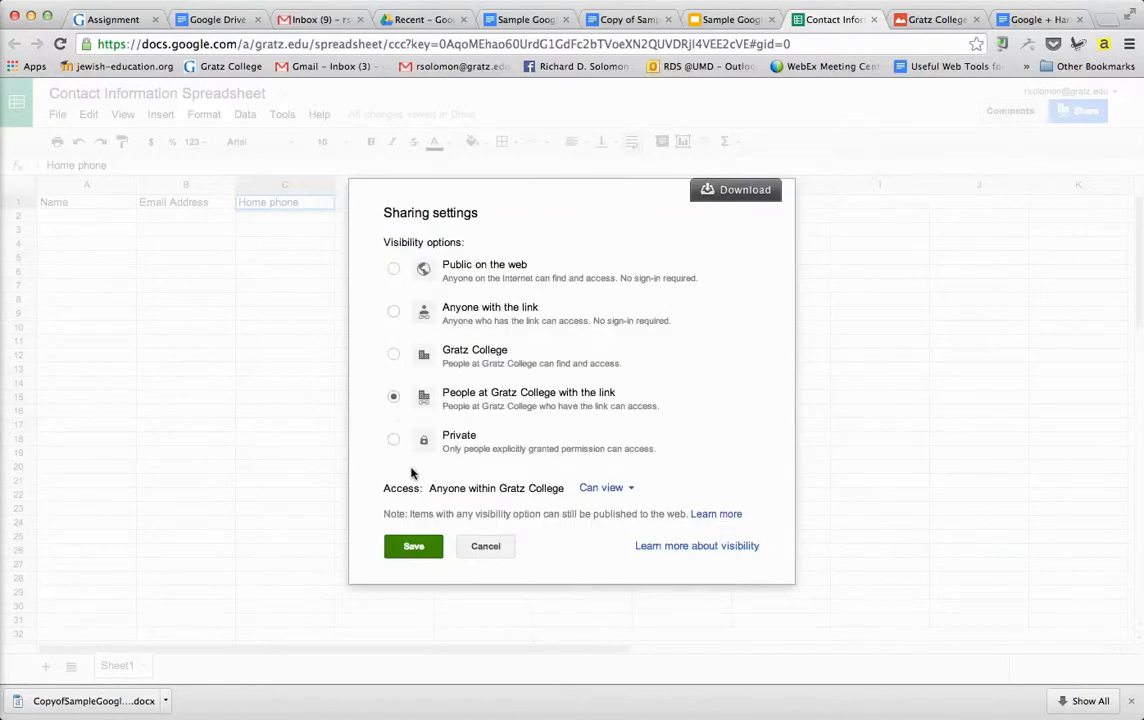
{"action": "left_click", "coordinate": [635, 488]}
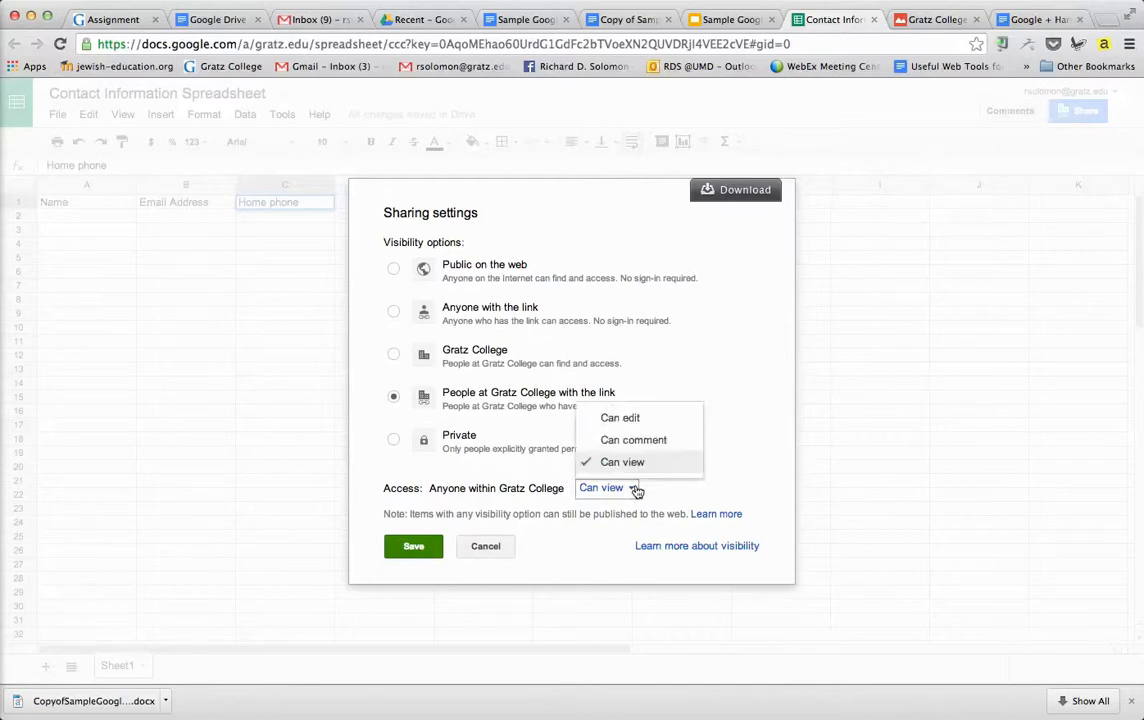
{"action": "left_click", "coordinate": [617, 420]}
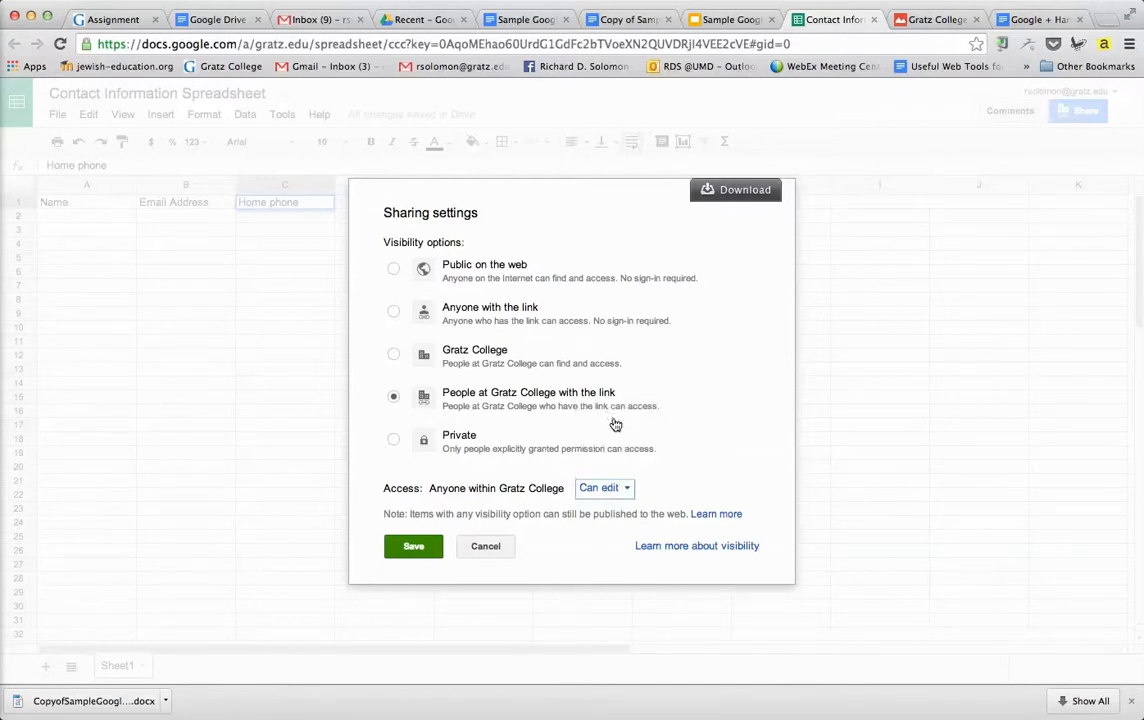
{"action": "left_click", "coordinate": [404, 554]}
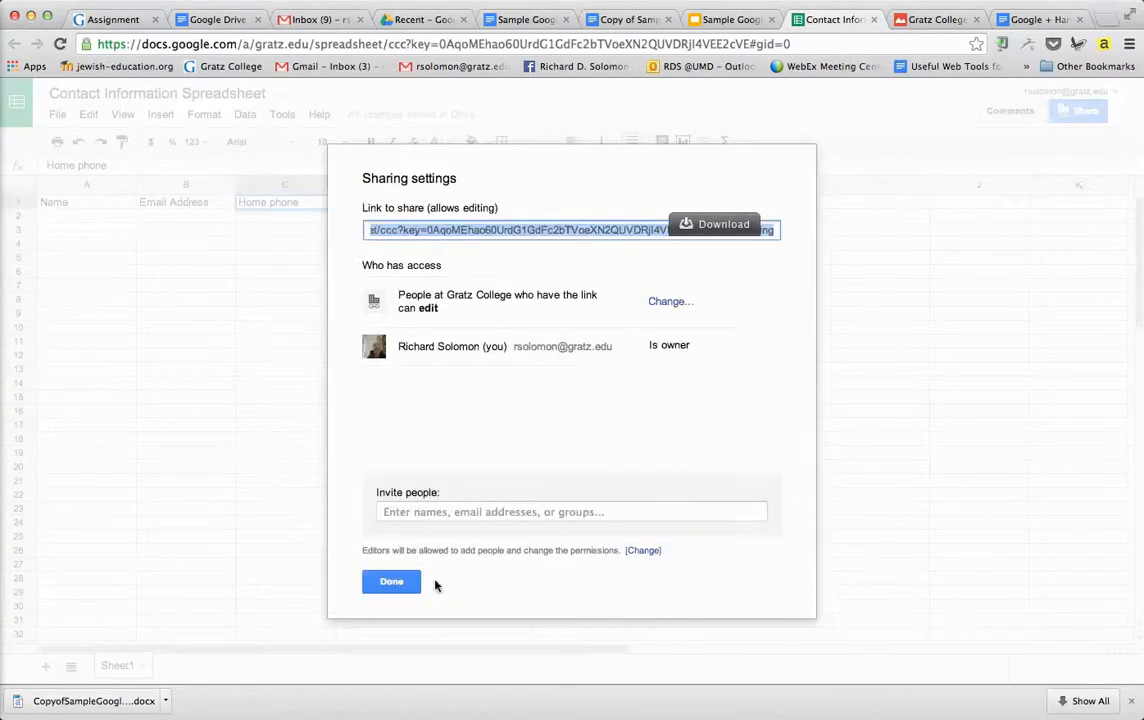
{"action": "left_click", "coordinate": [384, 584]}
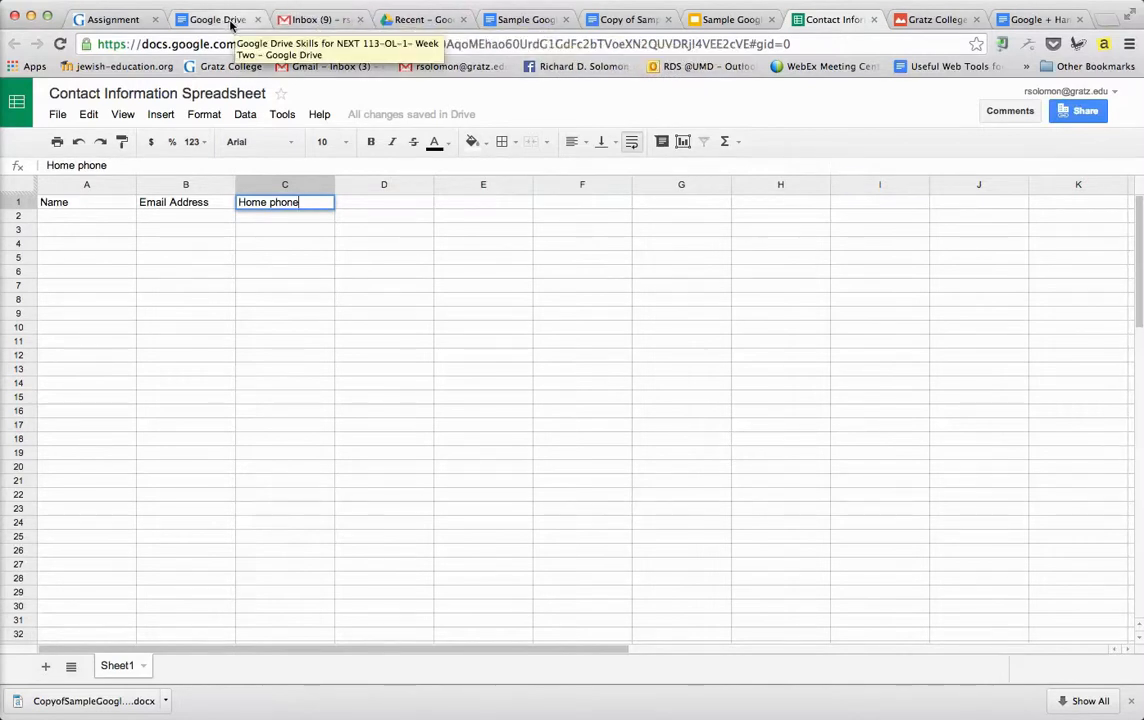
- Switch to the Moodle Week Two assignment page and open the Google + Hangout document linked in the second challenge
{"action": "left_click", "coordinate": [128, 20]}
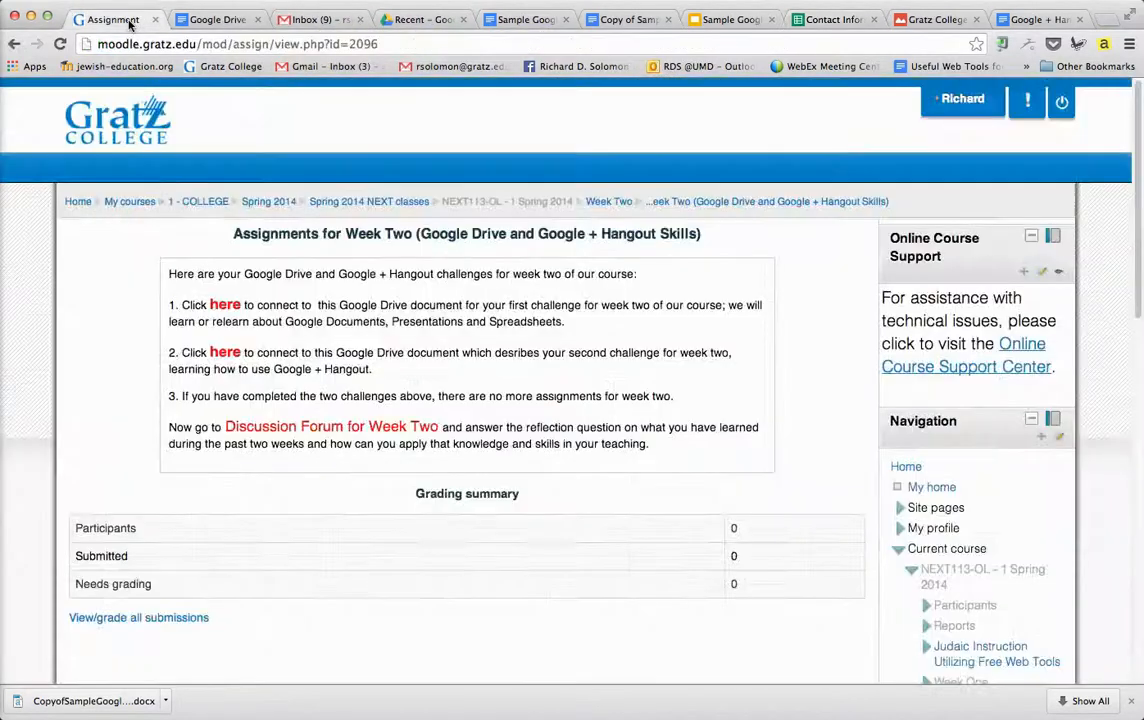
{"action": "left_click", "coordinate": [225, 355]}
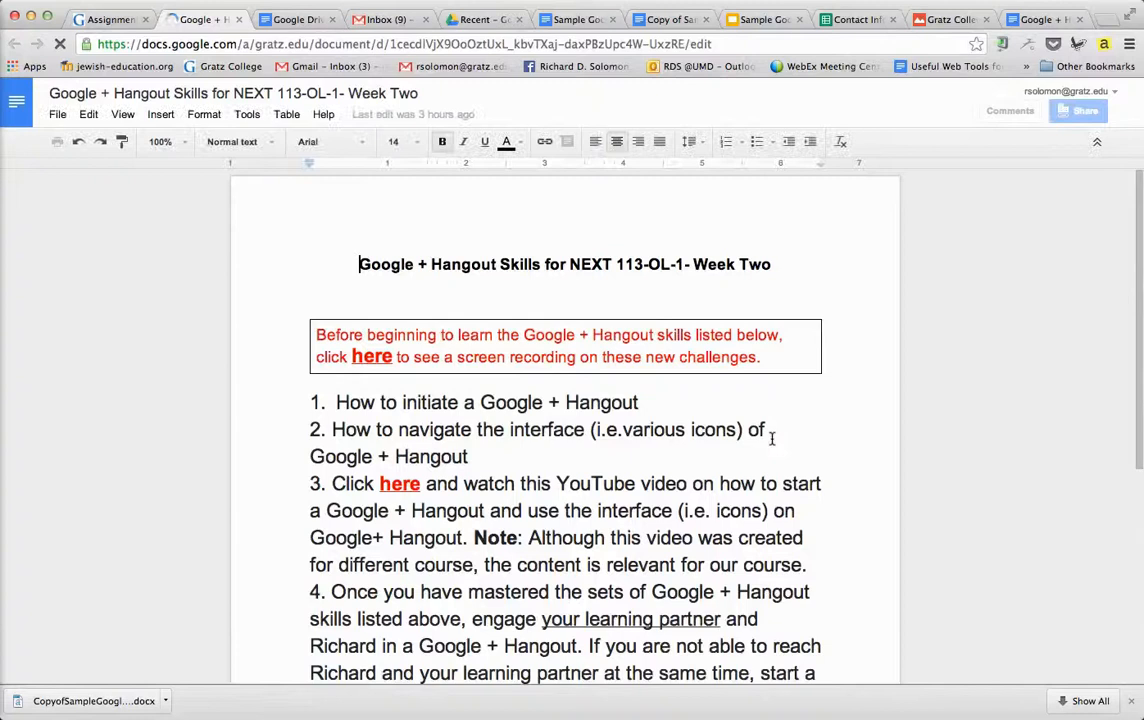
{"action": "scroll", "coordinate": [773, 440], "scroll_direction": "down", "scroll_amount": 5}
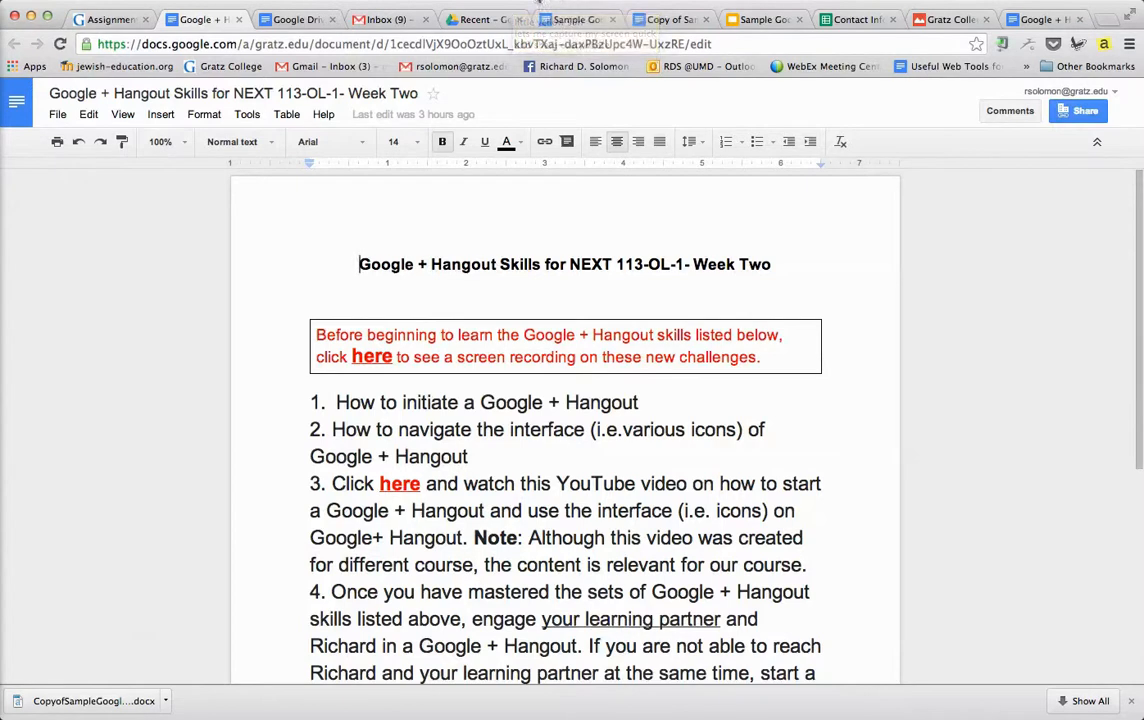
{"action": "left_click", "coordinate": [538, 3]}
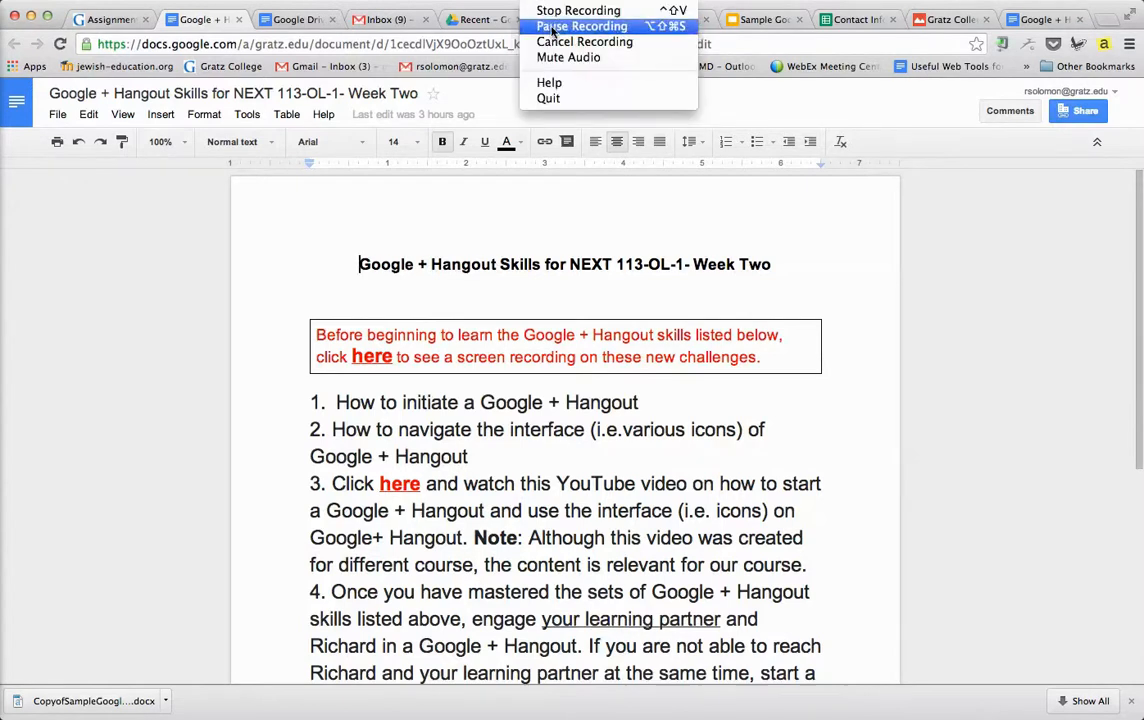
{"action": "left_click", "coordinate": [580, 26]}
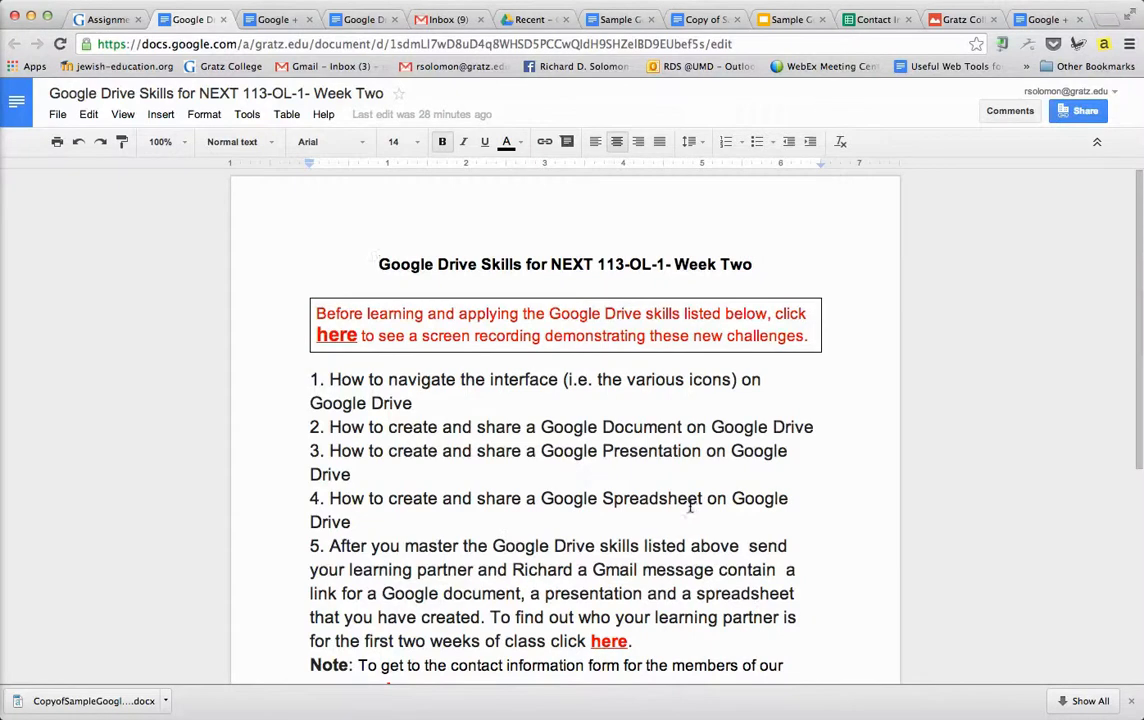
- Review the Week Two Google Drive Skills document, from the numbered challenges through the closing note on contact information
{"action": "scroll", "coordinate": [690, 507], "scroll_direction": "down", "scroll_amount": 2}
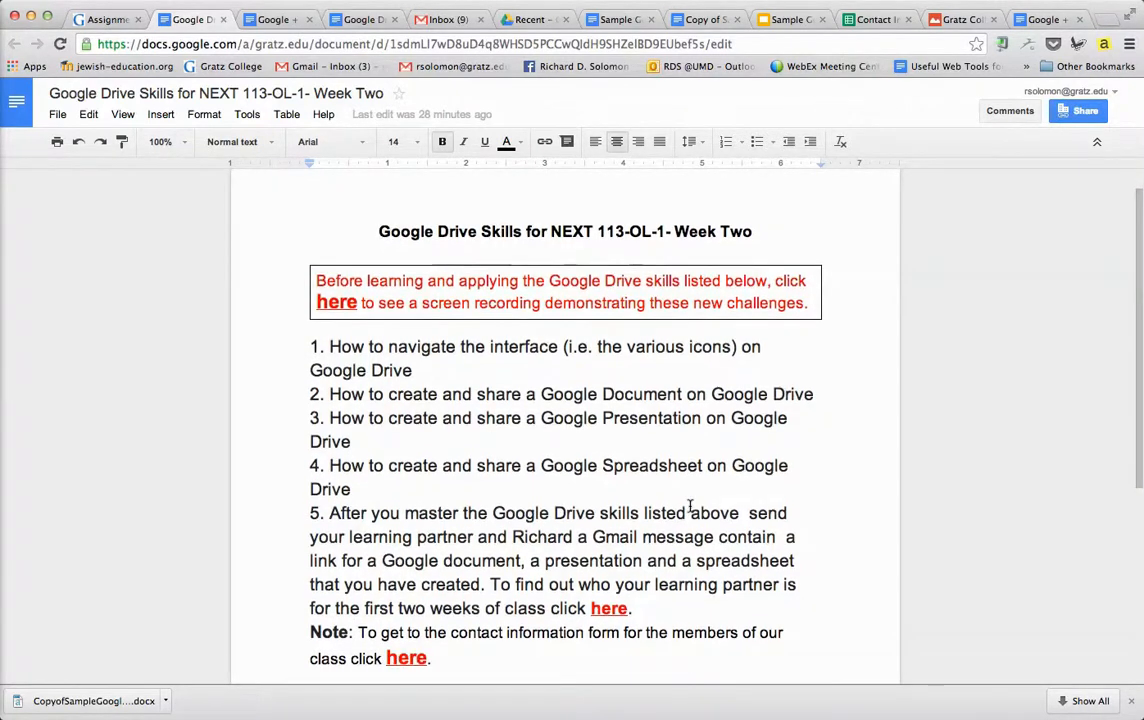
{"action": "scroll", "coordinate": [690, 507], "scroll_direction": "down", "scroll_amount": 3}
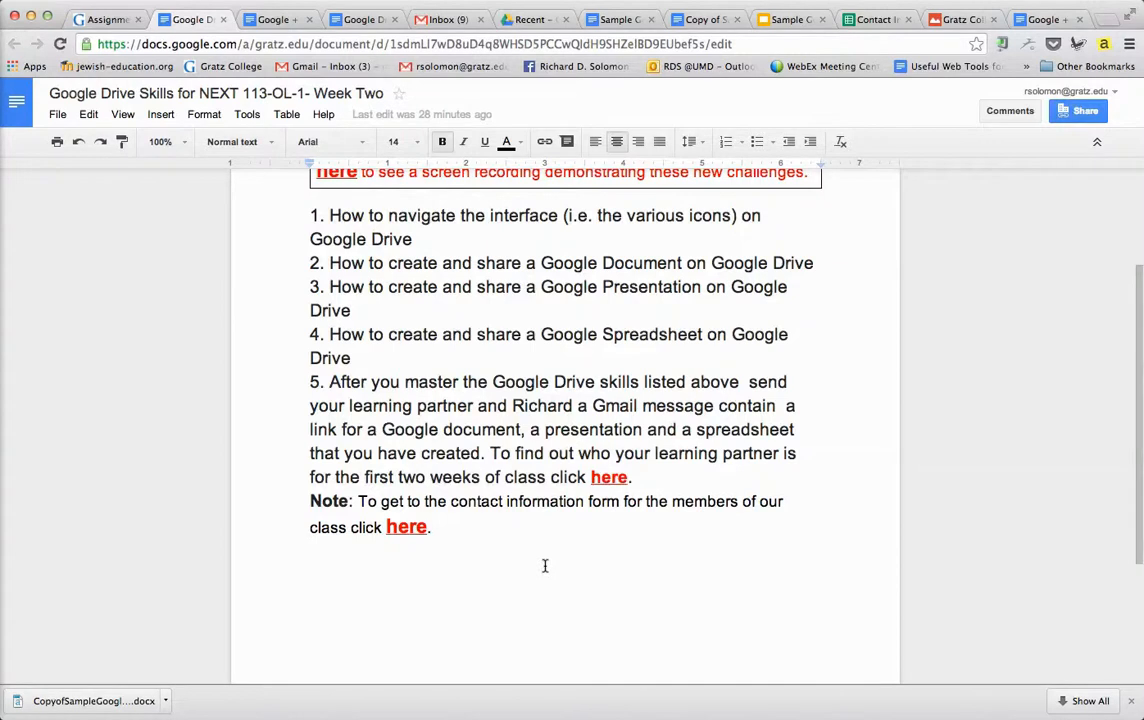
{"action": "scroll", "coordinate": [545, 566], "scroll_direction": "up", "scroll_amount": 1}
{"action": "scroll", "coordinate": [545, 566], "scroll_direction": "up", "scroll_amount": 5}
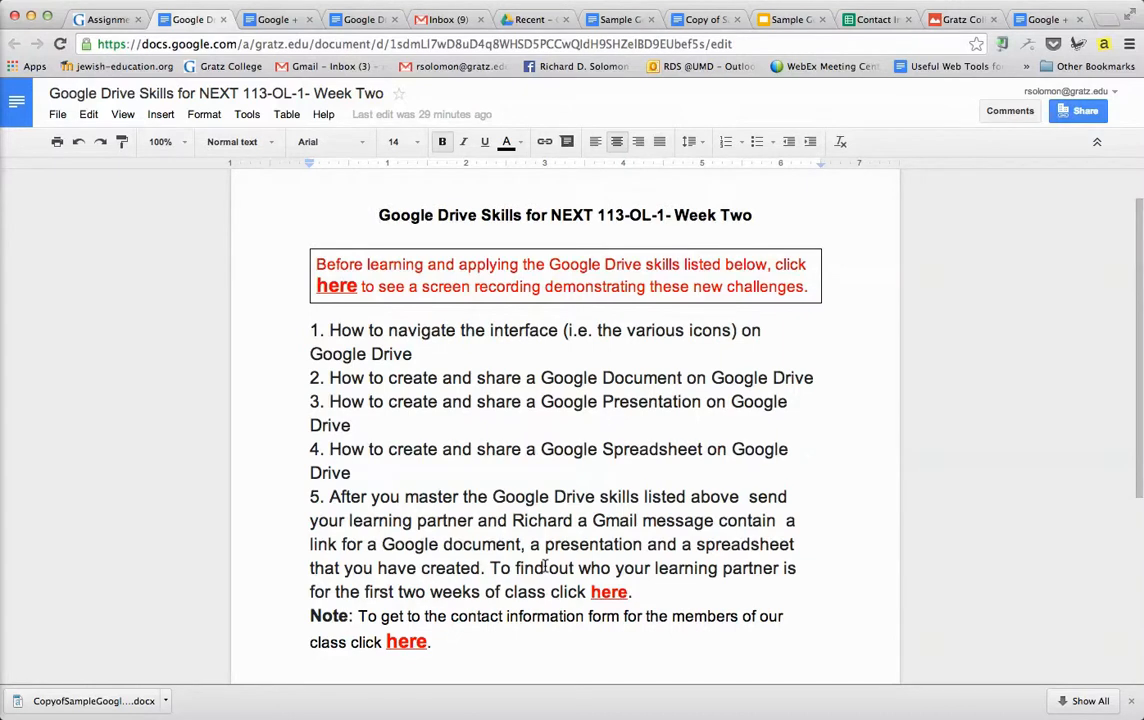
{"action": "left_click", "coordinate": [523, 2]}
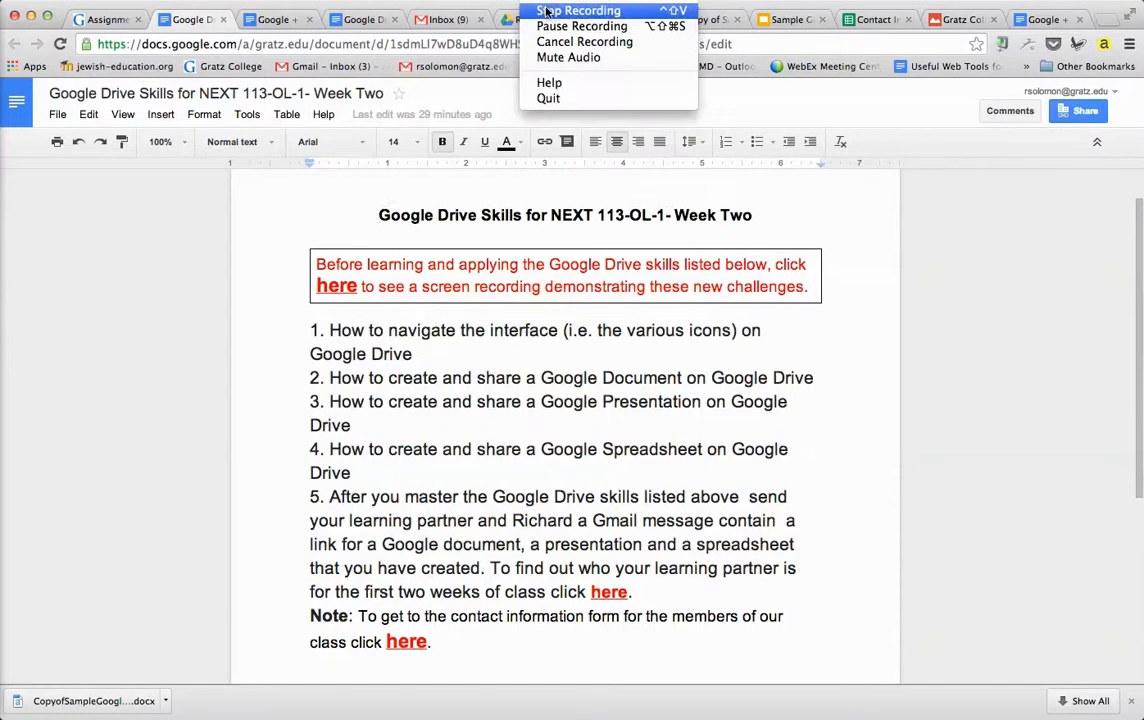